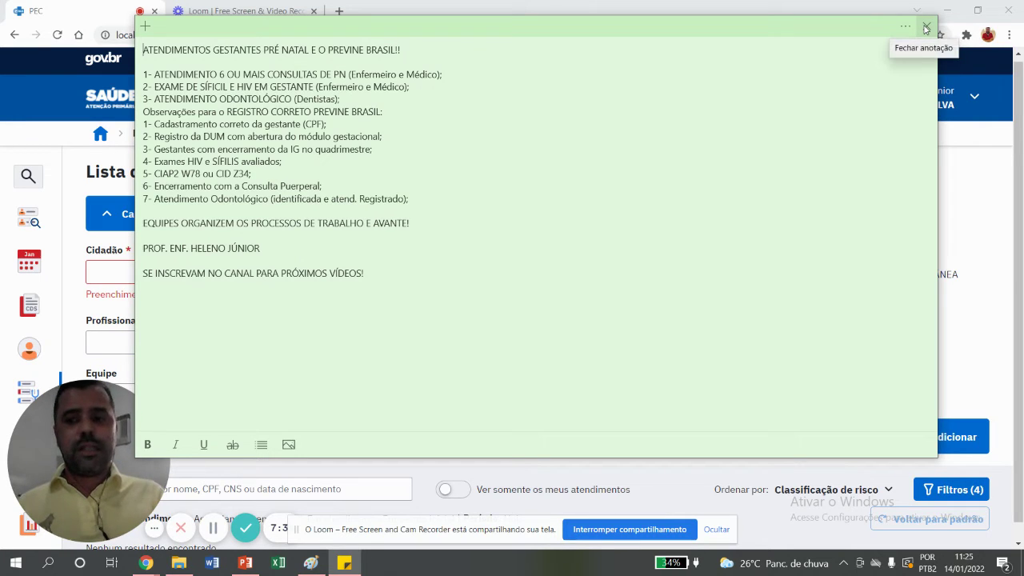
# Close the prenatal notes and add the registered female patient, found by her first name, to the attendance list.
pyautogui.click(926, 29)
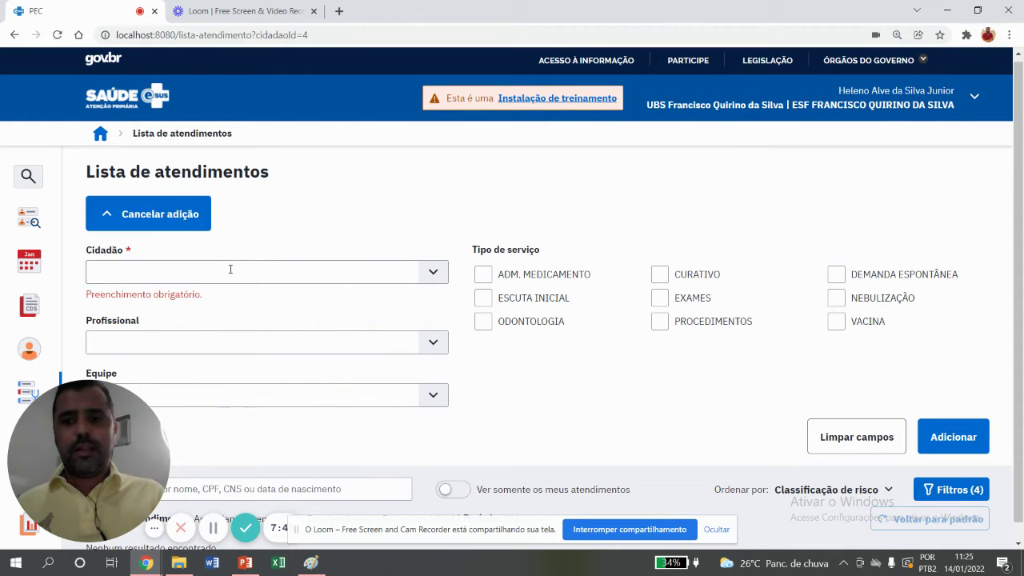
pyautogui.moveTo(101, 459); pyautogui.dragTo(869, 105)
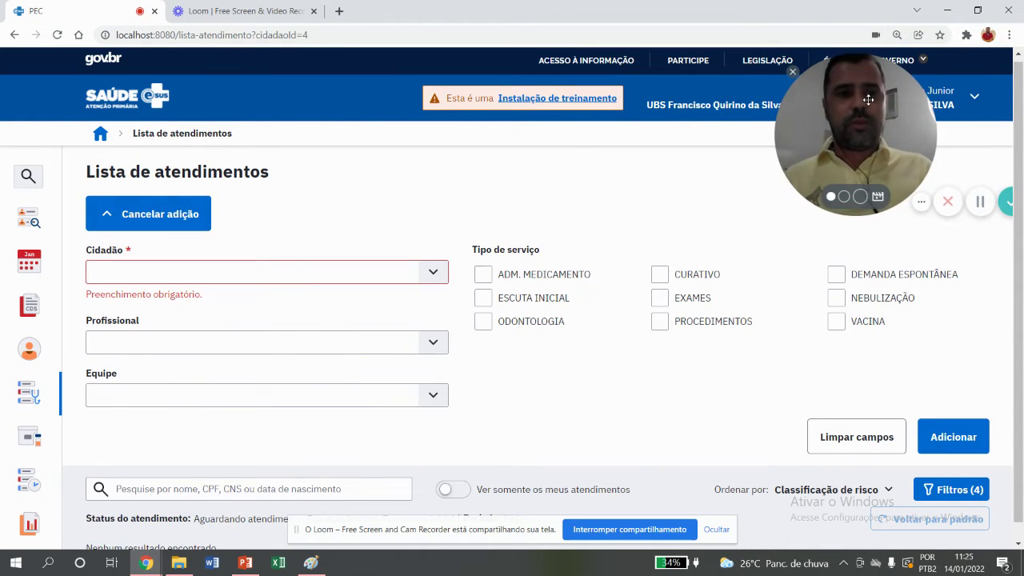
pyautogui.click(192, 264)
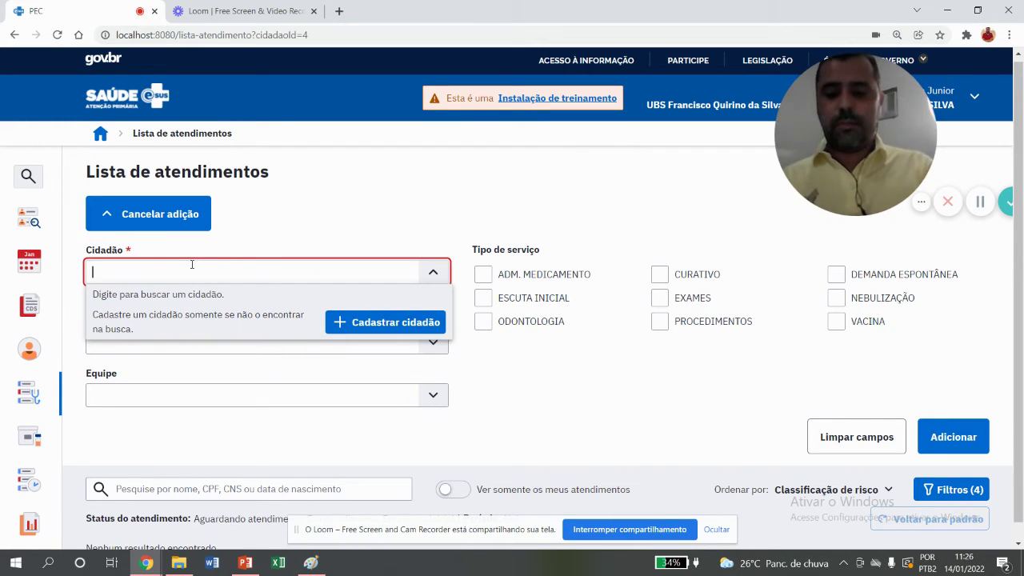
pyautogui.write('ROSA')
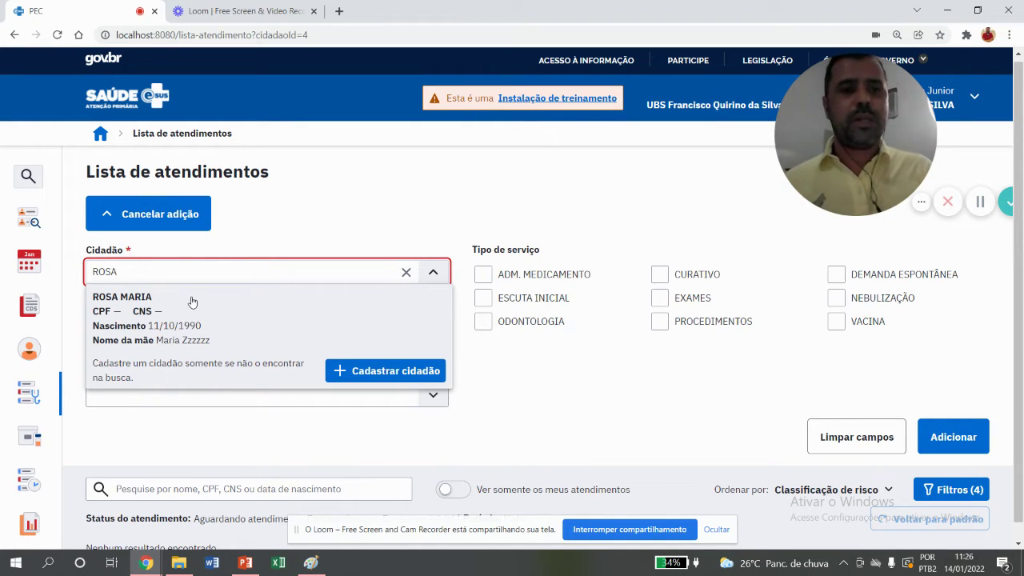
pyautogui.click(192, 302)
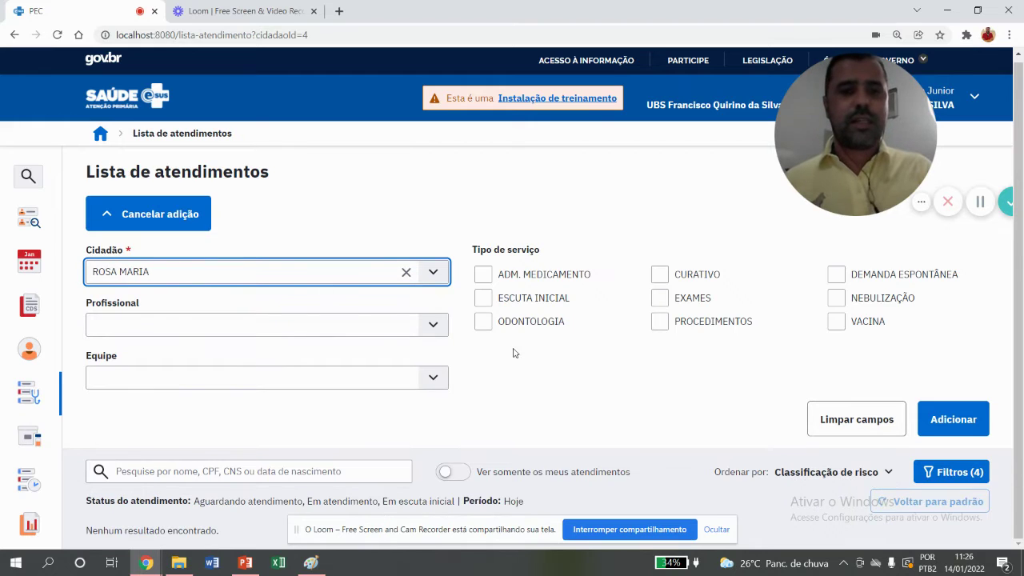
pyautogui.click(953, 419)
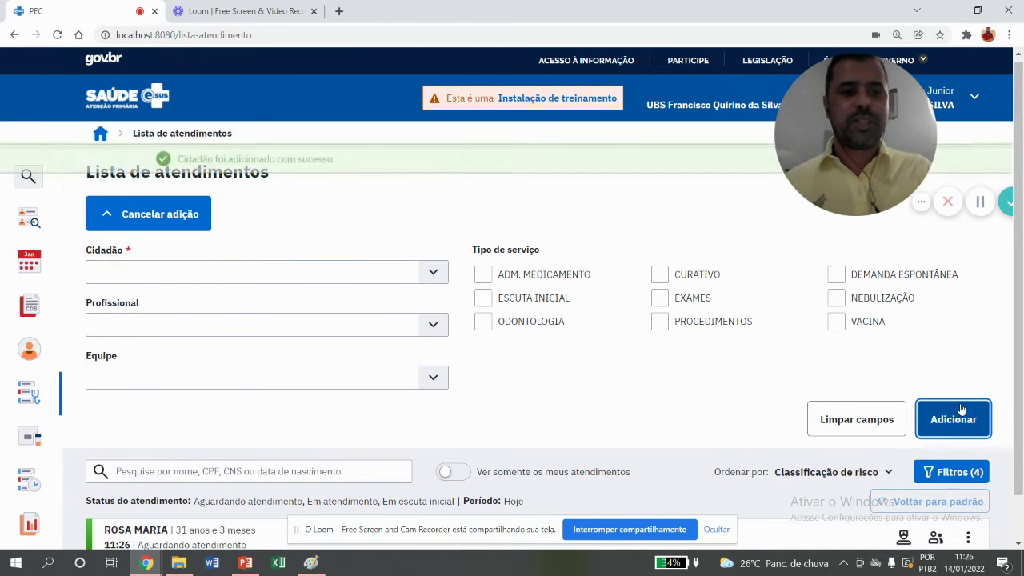
# Start the consultation for the newly added patient and look through the Folha de Rosto of her record.
pyautogui.moveTo(1021, 293); pyautogui.dragTo(1020, 354)
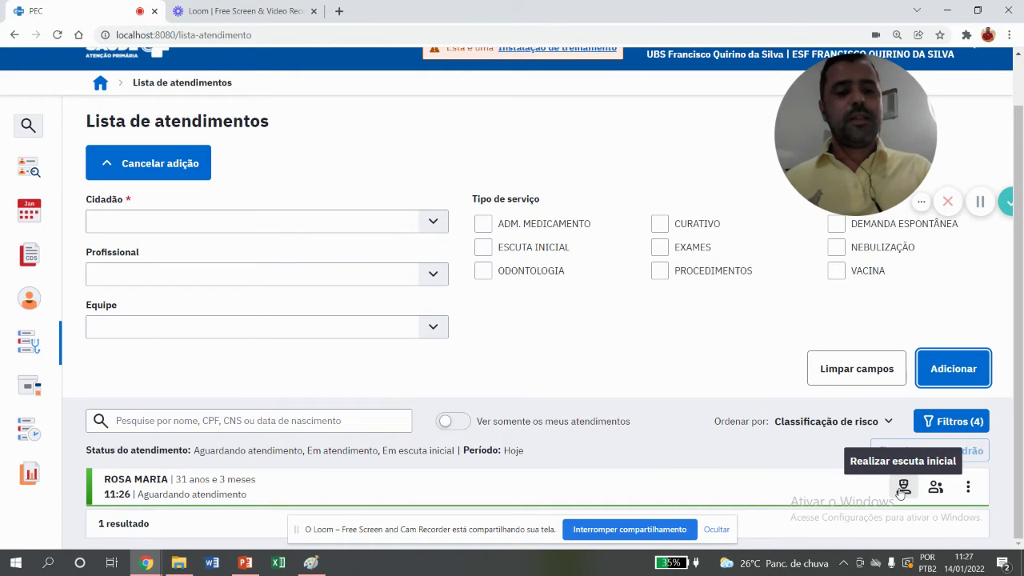
pyautogui.click(936, 488)
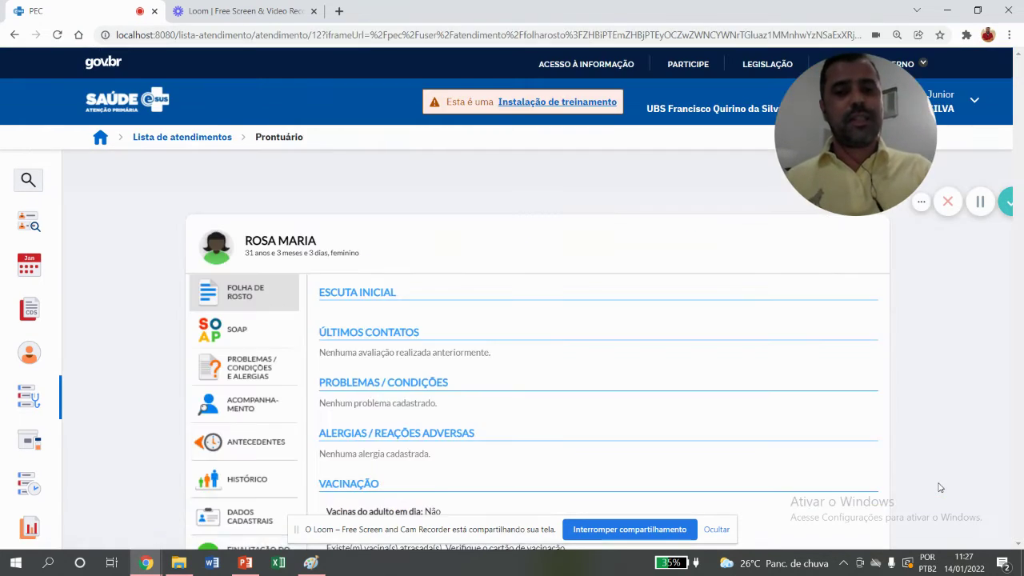
pyautogui.moveTo(1020, 315); pyautogui.dragTo(1010, 404)
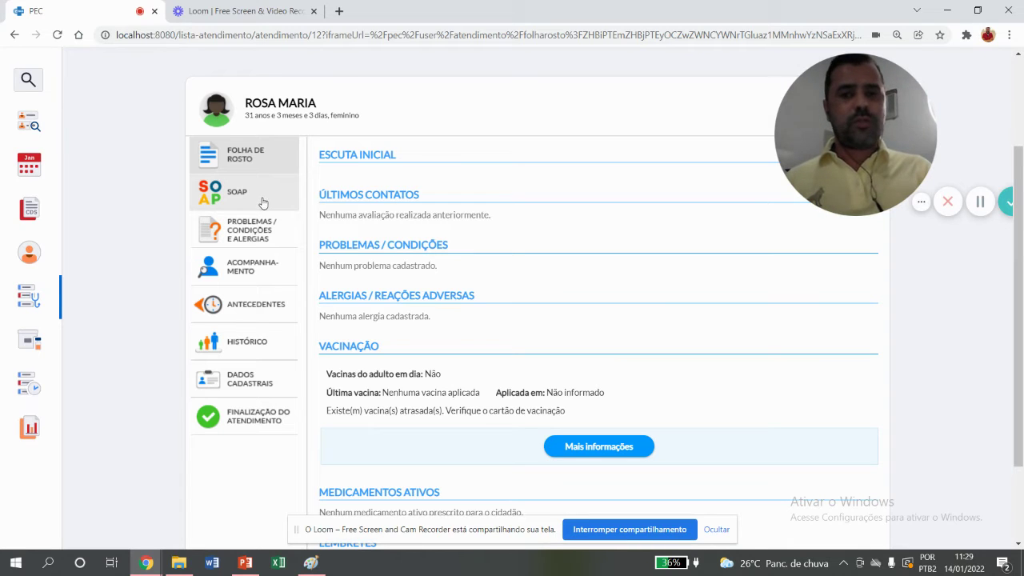
# Review the patient's Antecedentes form, covering the general, personal, family and obstetric history fields.
pyautogui.click(257, 305)
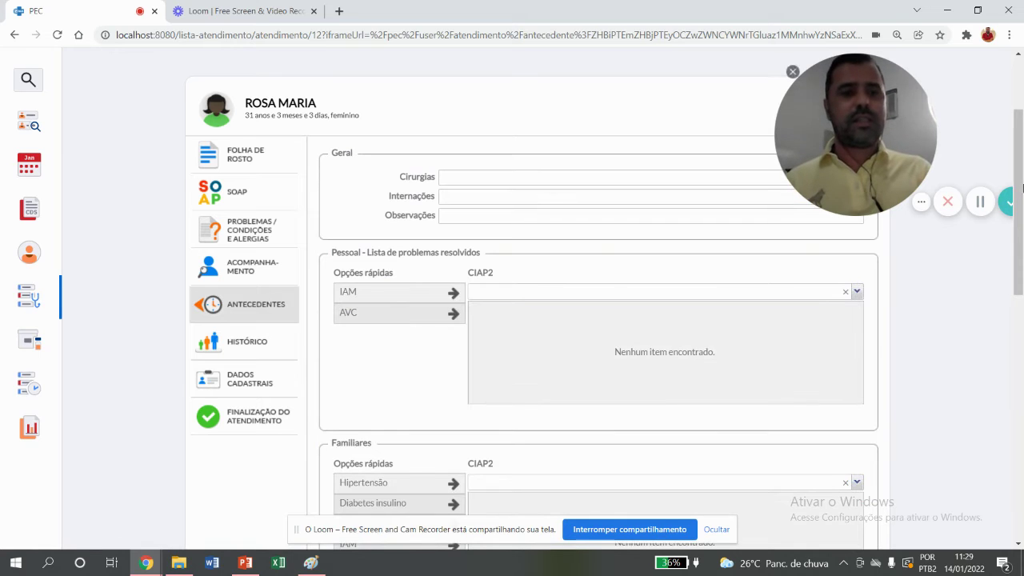
pyautogui.moveTo(1023, 185); pyautogui.dragTo(1017, 220)
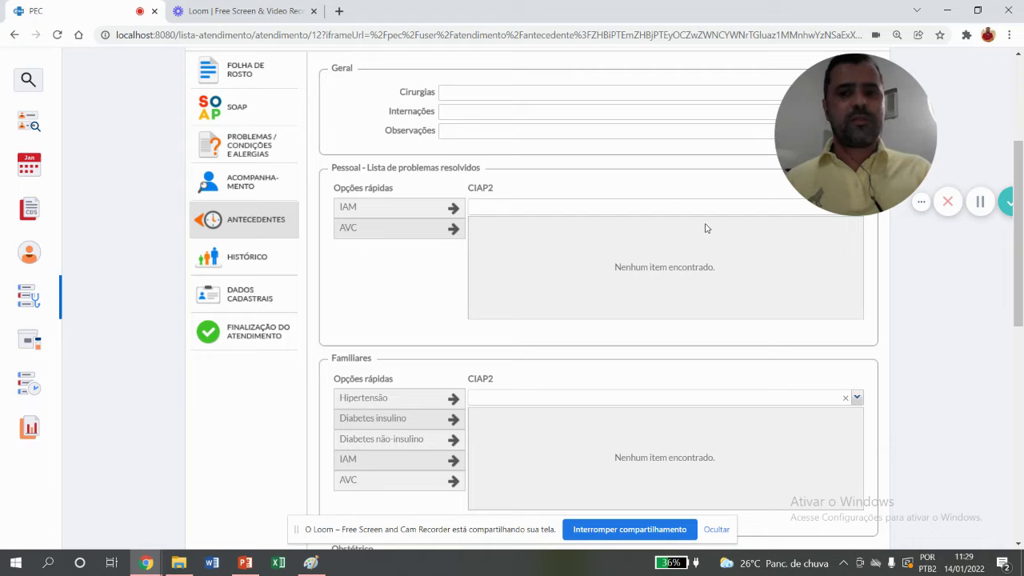
pyautogui.moveTo(1020, 192); pyautogui.dragTo(1008, 297)
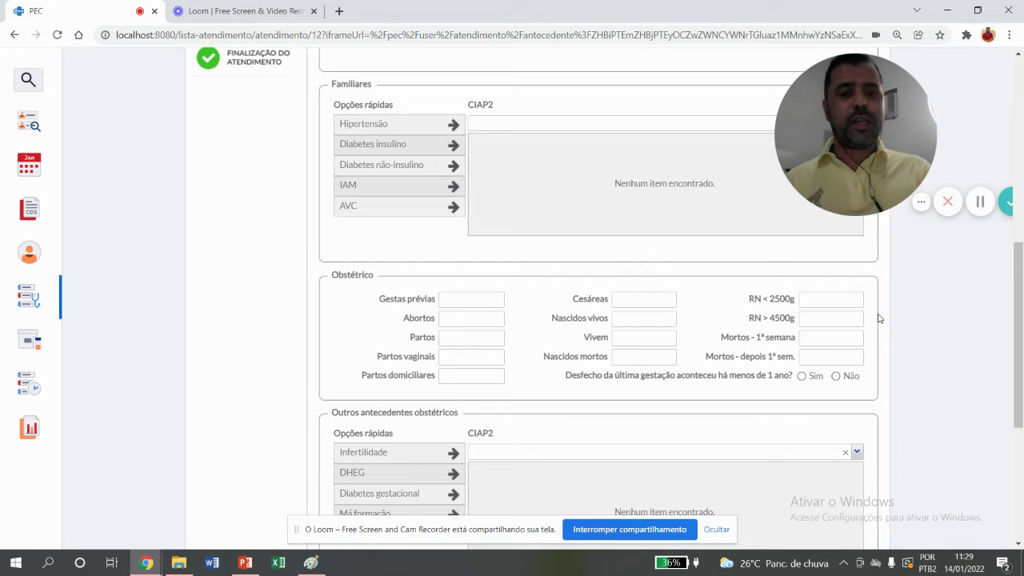
pyautogui.moveTo(1017, 272); pyautogui.dragTo(1017, 316)
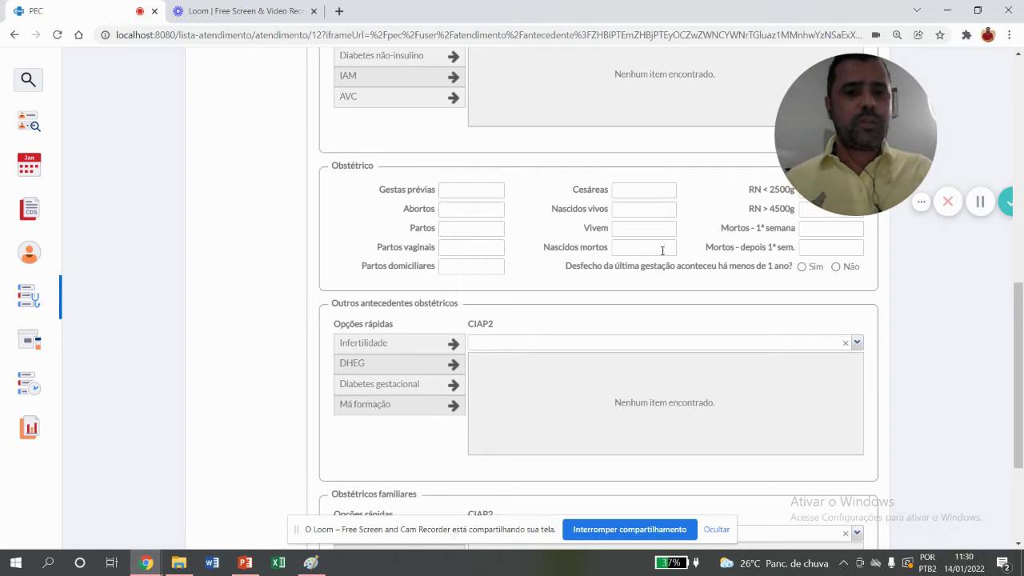
pyautogui.moveTo(805, 208)
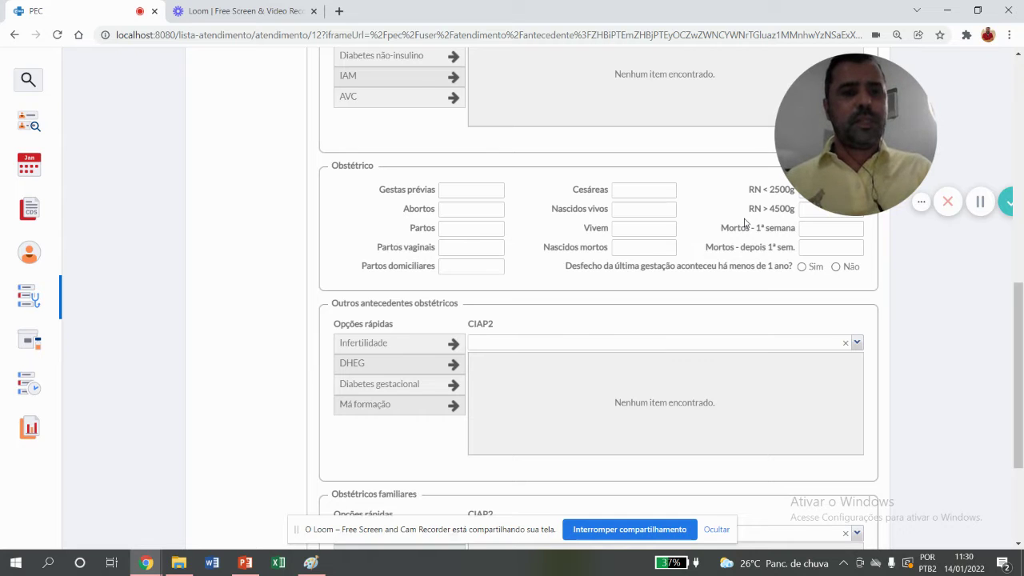
pyautogui.moveTo(1021, 349); pyautogui.dragTo(1021, 192)
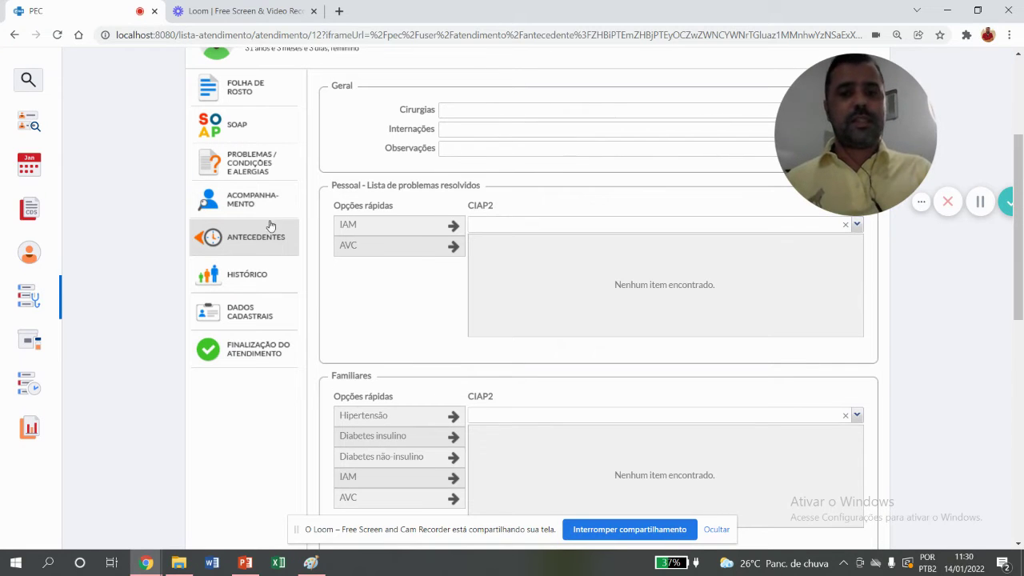
# Write "VEIO A UBS PARA INICIO DO PRE NATAL, GESTAÇÃO CONFIRMADA POR EXAME LABORATORIAL." in the Subjetivo text of the SOAP record.
pyautogui.click(232, 131)
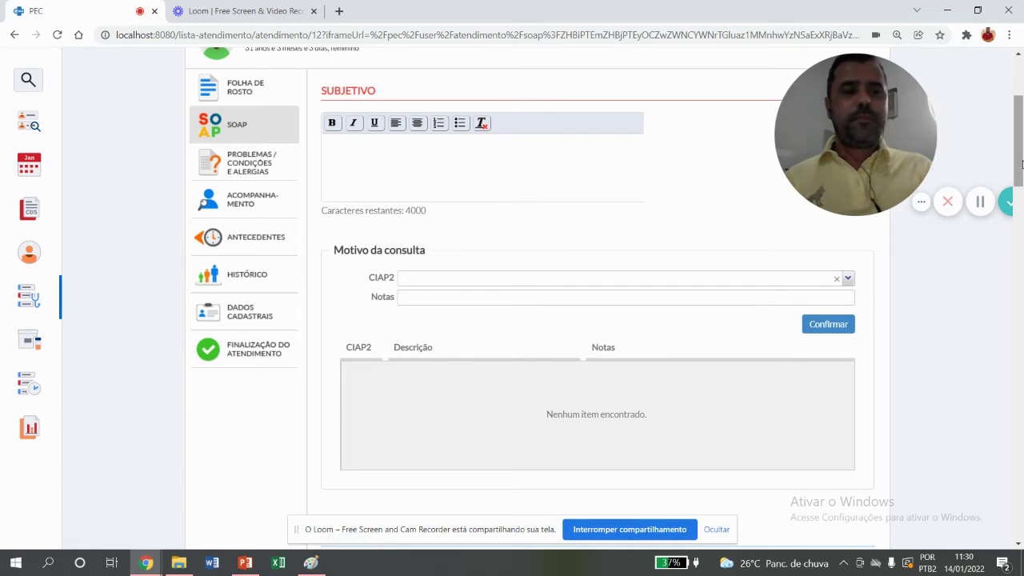
pyautogui.scroll(1, 1019, 144)
pyautogui.scroll(-1, 1019, 144)
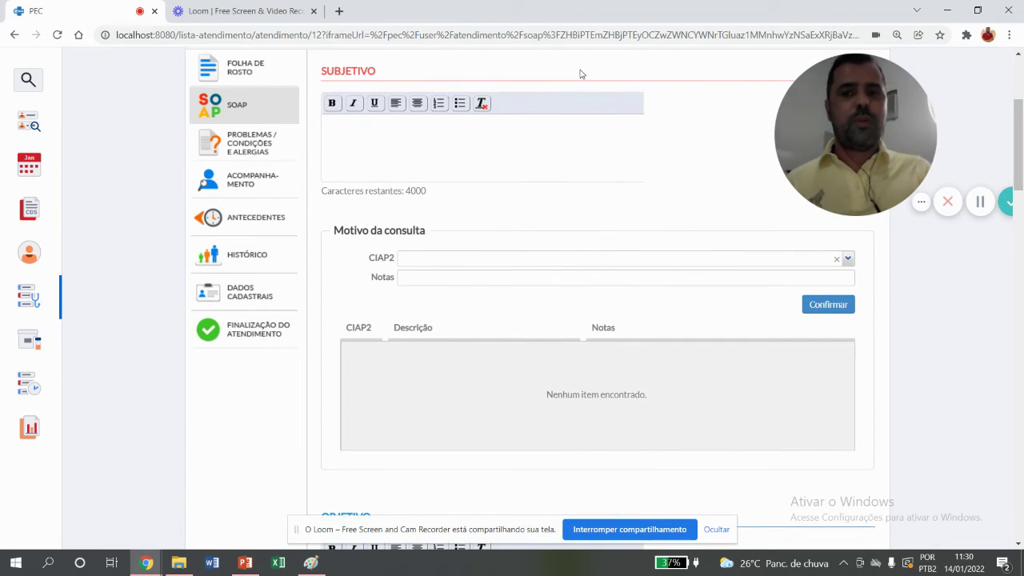
pyautogui.click(450, 150)
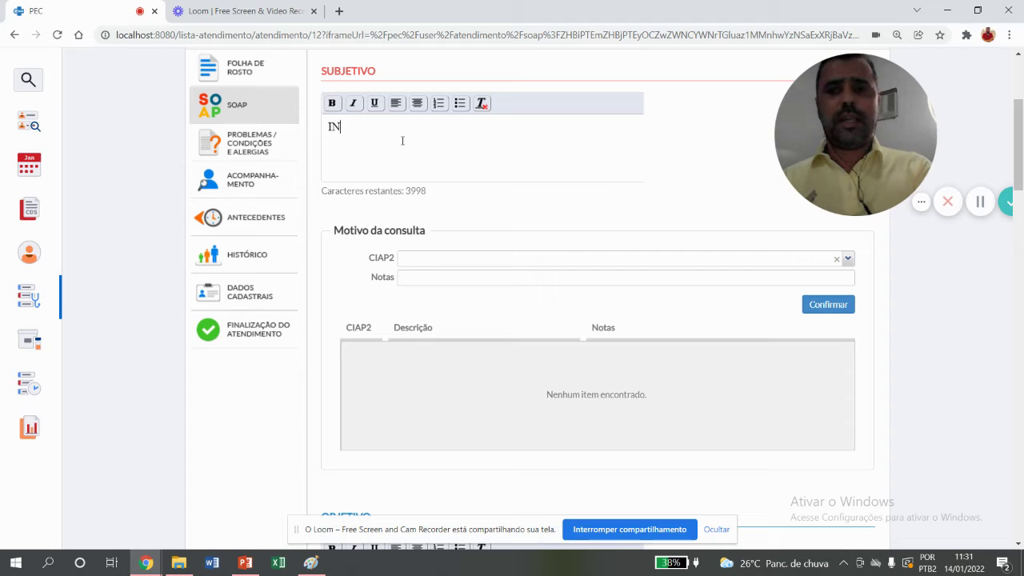
pyautogui.press('BackSpace')
pyautogui.press('BackSpace')
pyautogui.write('VEIO A BUS')
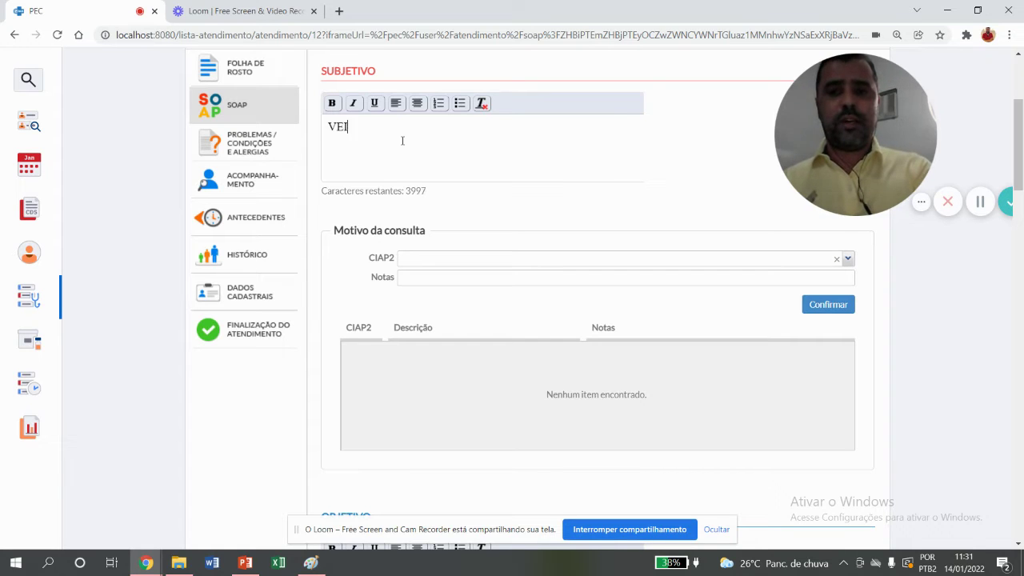
pyautogui.press('BackSpace')
pyautogui.press('BackSpace')
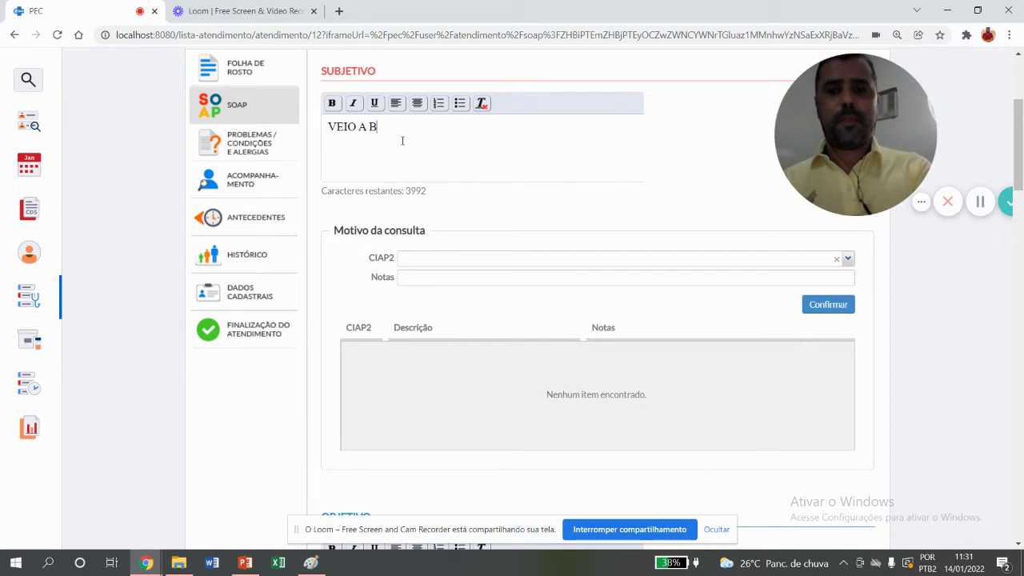
pyautogui.press('BackSpace')
pyautogui.write('UBS PAR')
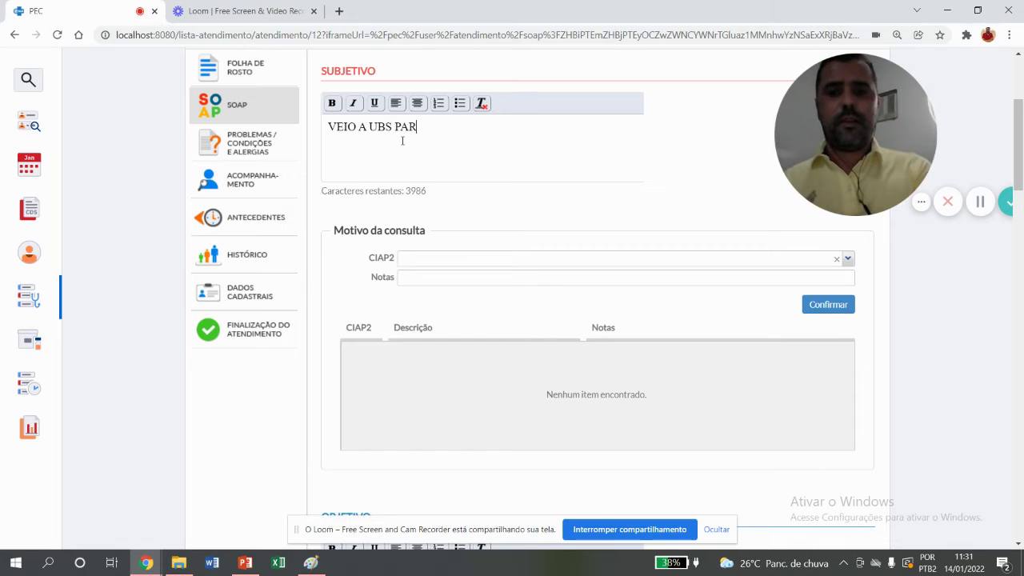
pyautogui.write('A INICIO DO PRE')
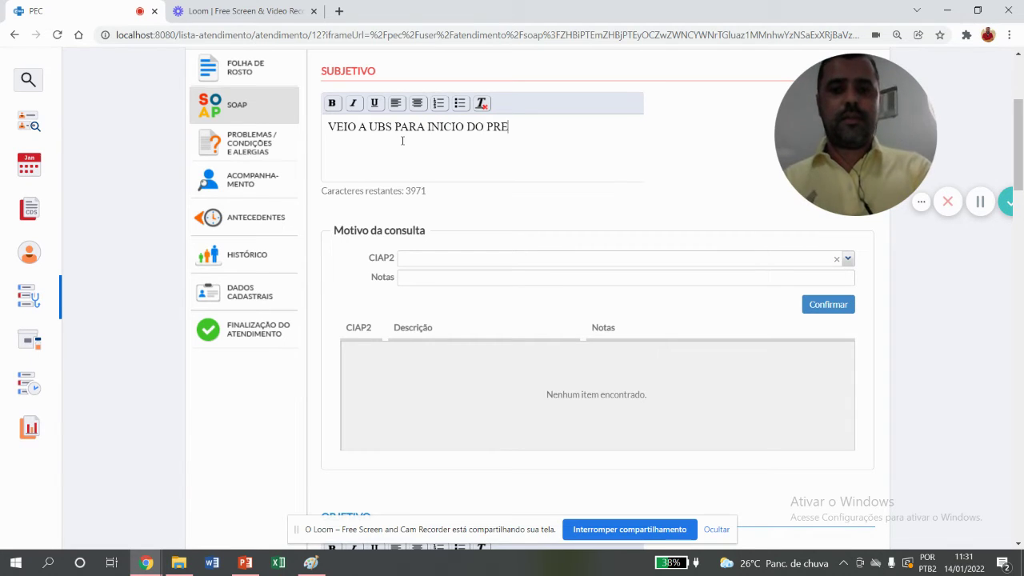
pyautogui.write(' NATA')
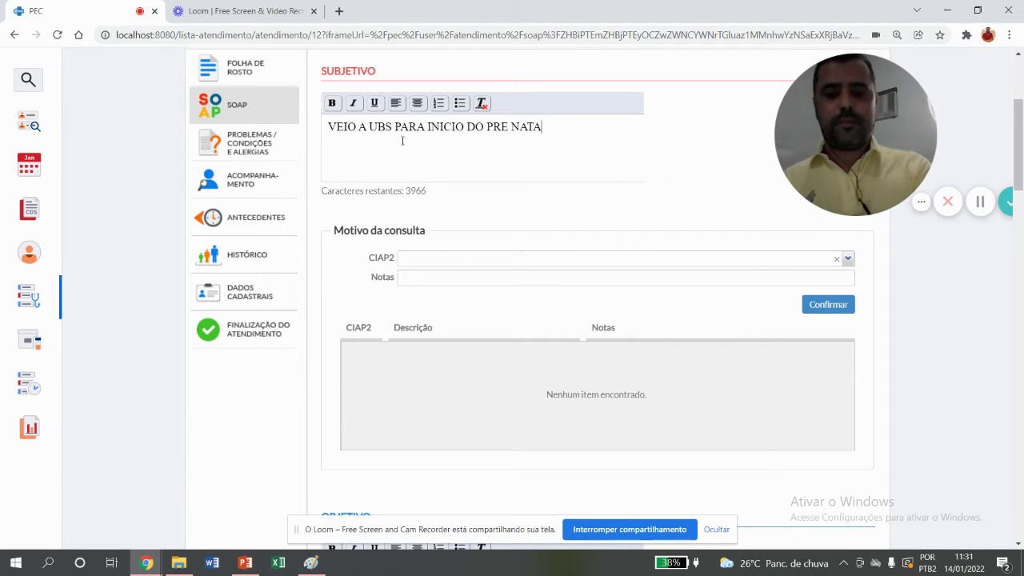
pyautogui.write('L, GESTAN')
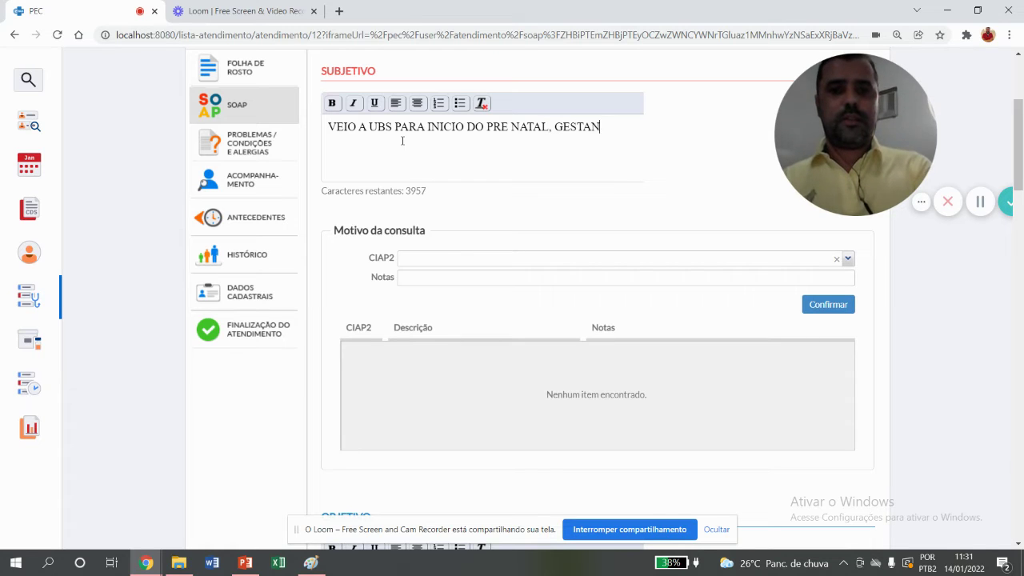
pyautogui.press('BackSpace')
pyautogui.write('ÇÃO CON')
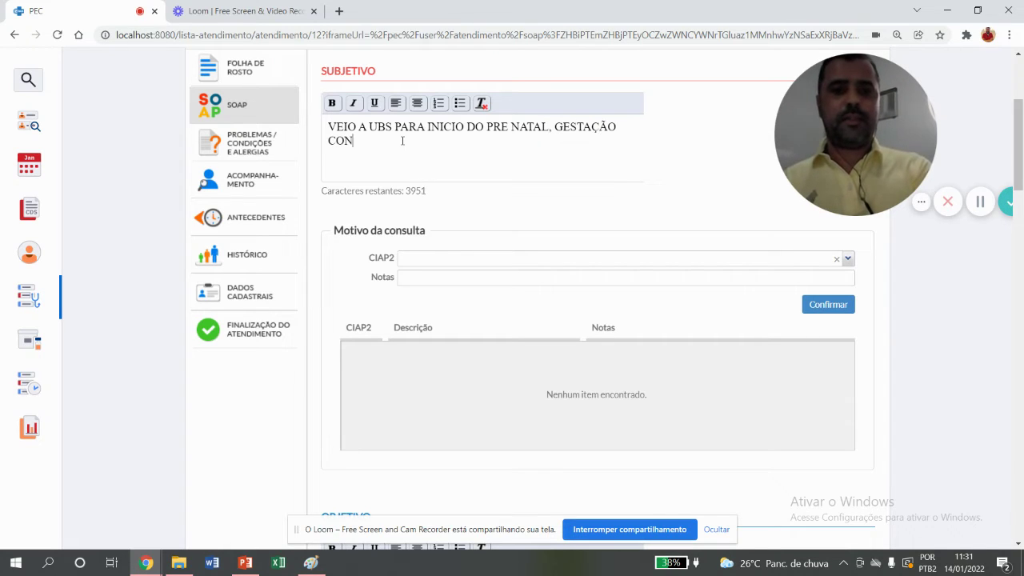
pyautogui.write('FIRMADA POR ')
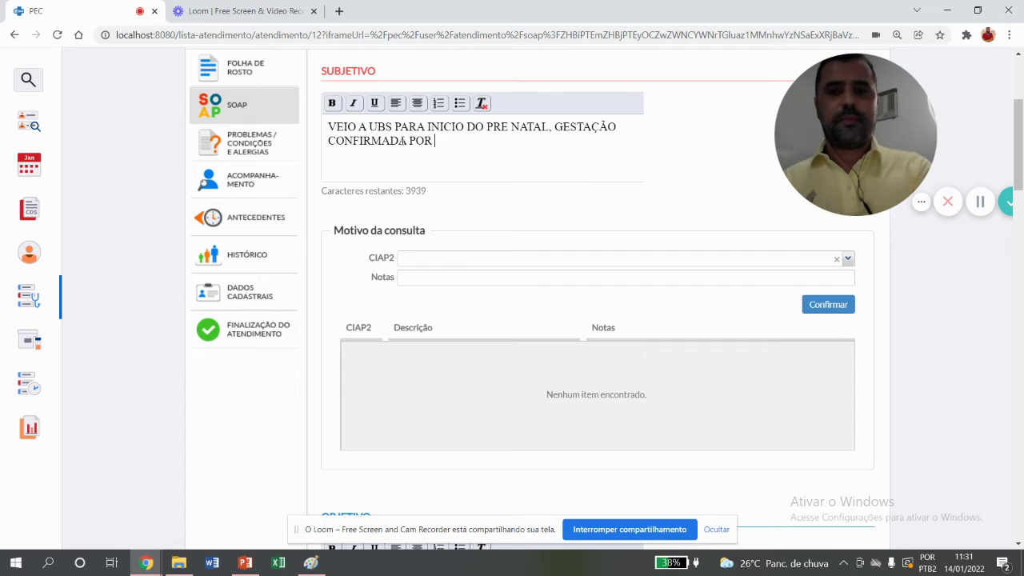
pyautogui.write('EXAME LABOR')
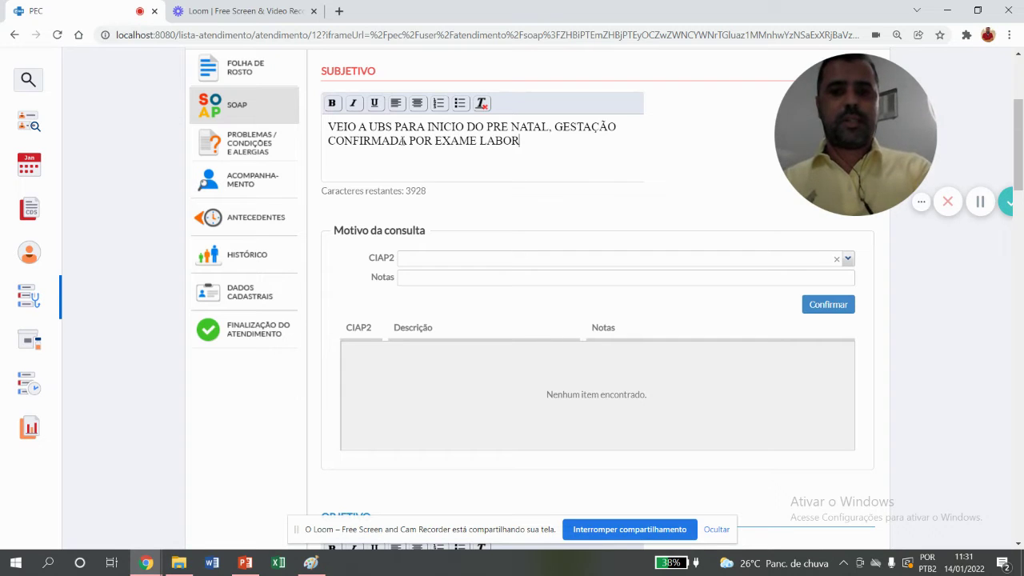
pyautogui.write('ATORIAL')
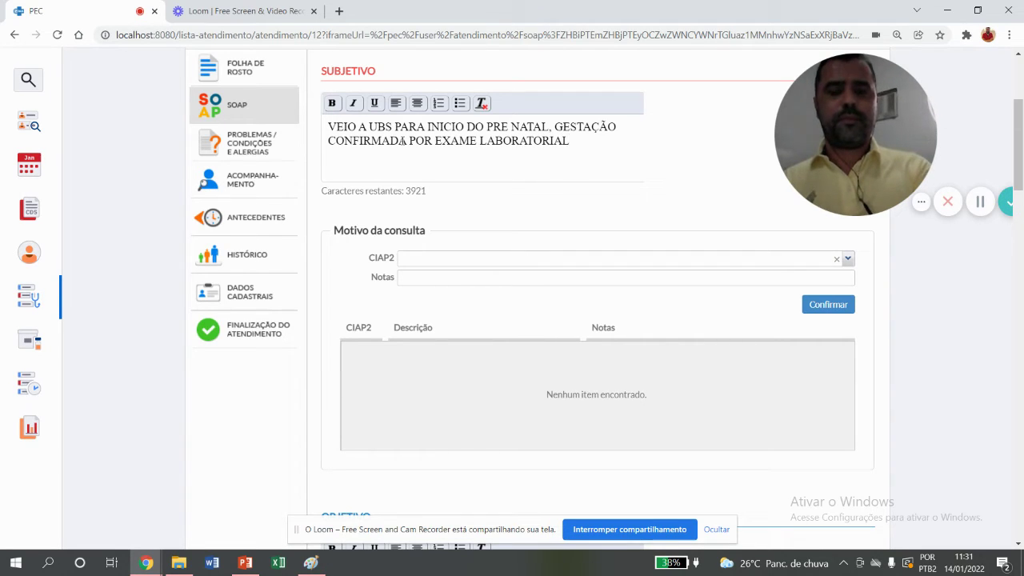
pyautogui.write('.')
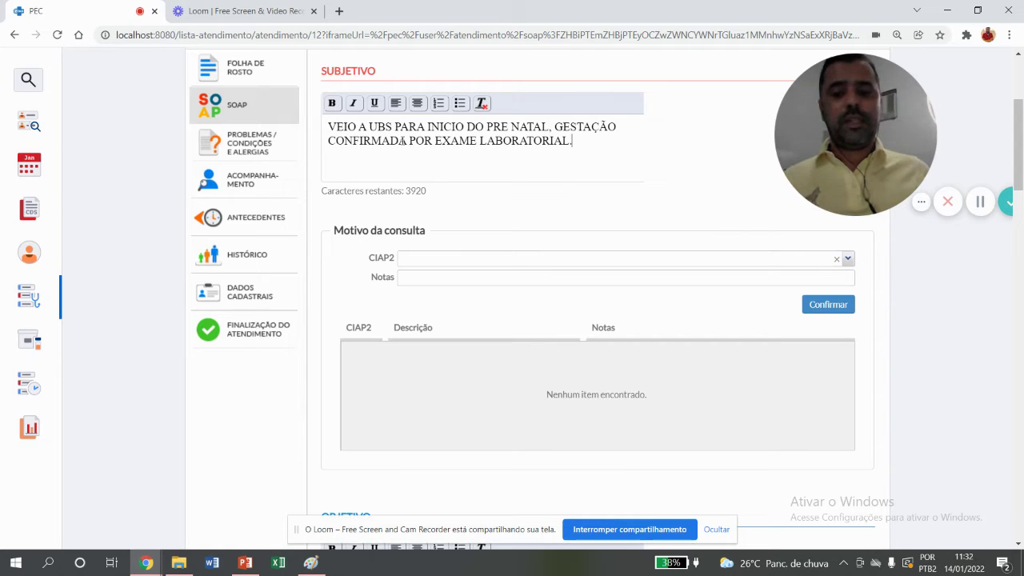
# Append "ESTÁ COM 16 SEMANAS DE GESTAÇÃO. NÃO APRESENTA QUEIXAS NO MOMENTO." to the Subjetivo text.
pyautogui.write('G')
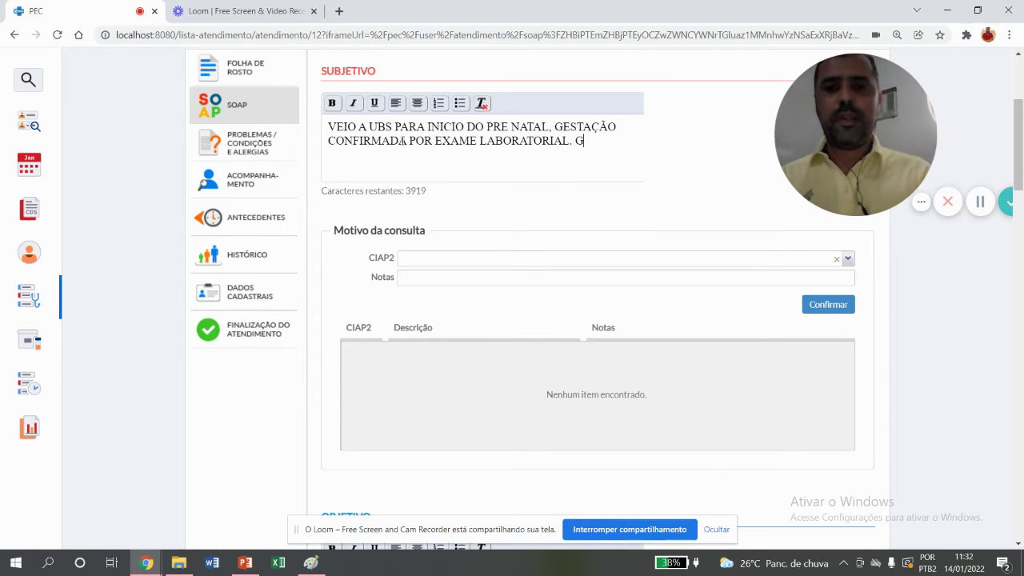
pyautogui.write('G')
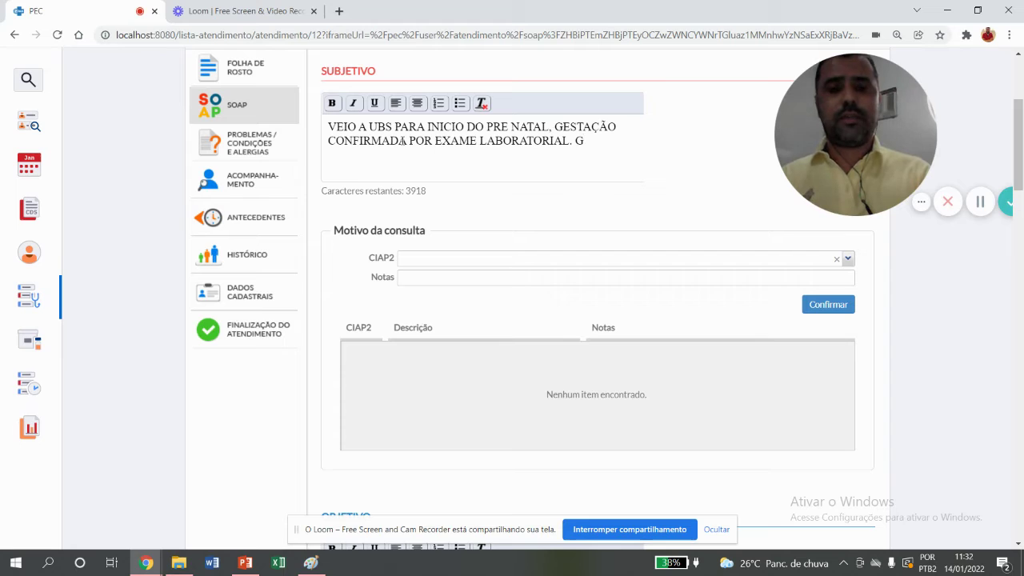
pyautogui.press('BackSpace')
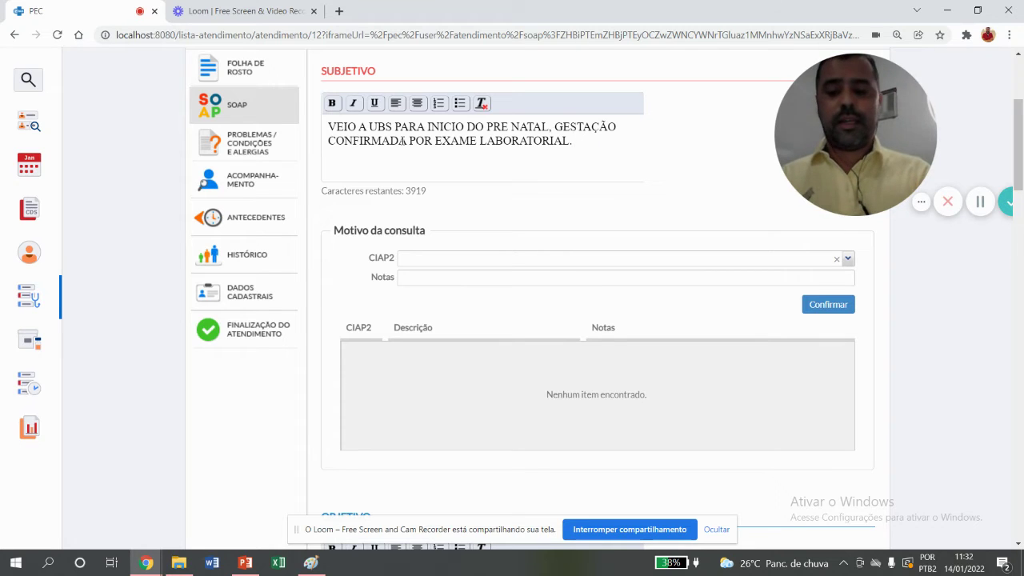
pyautogui.write('ESTÁ')
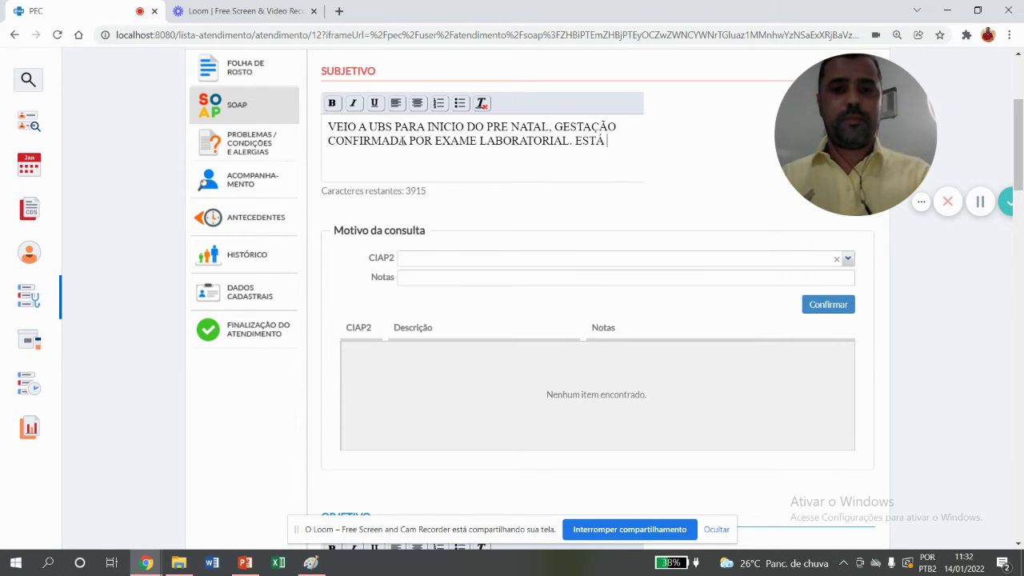
pyautogui.write(' COM ')
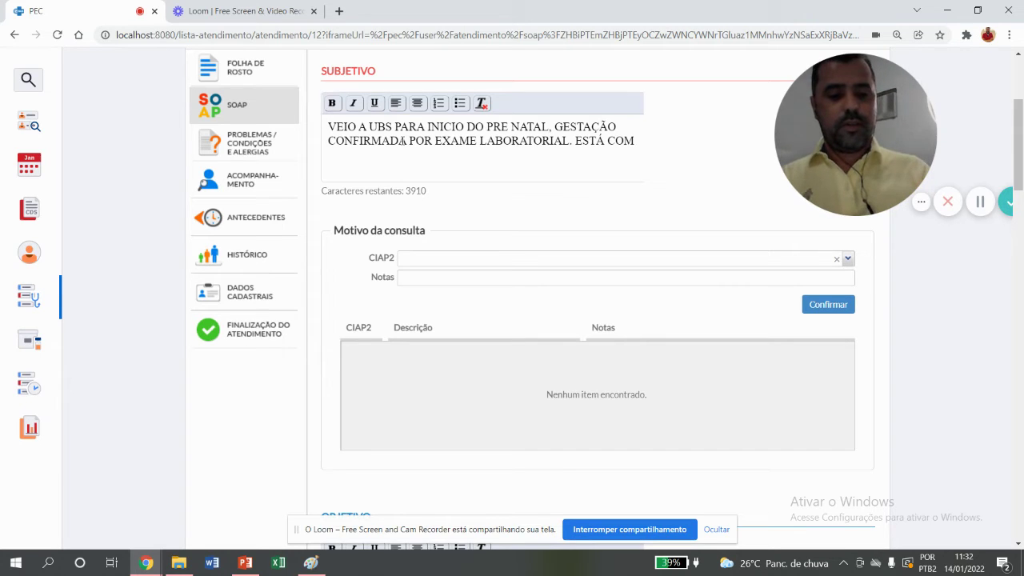
pyautogui.write('16 SEMA')
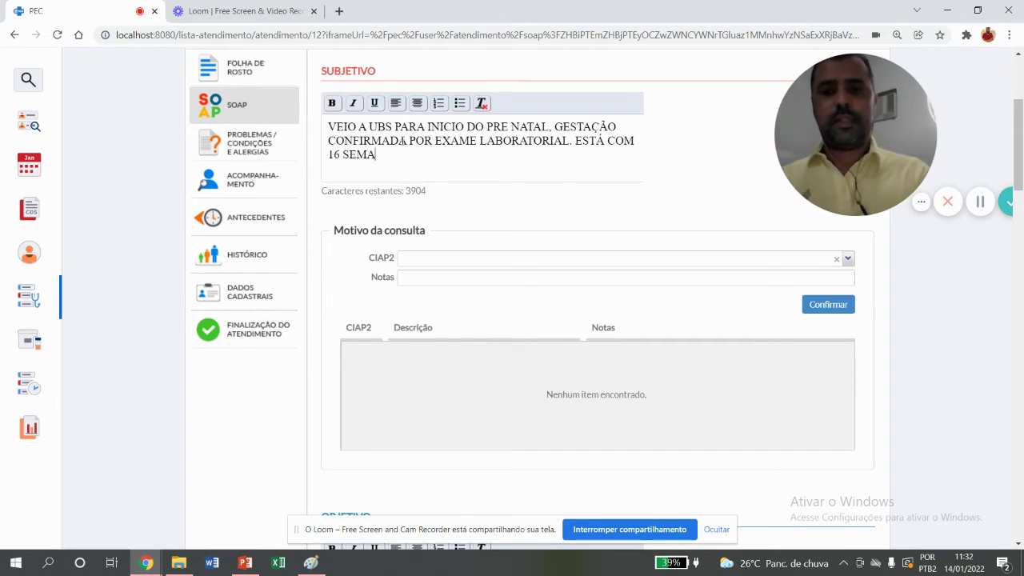
pyautogui.write('NAS DE GEST')
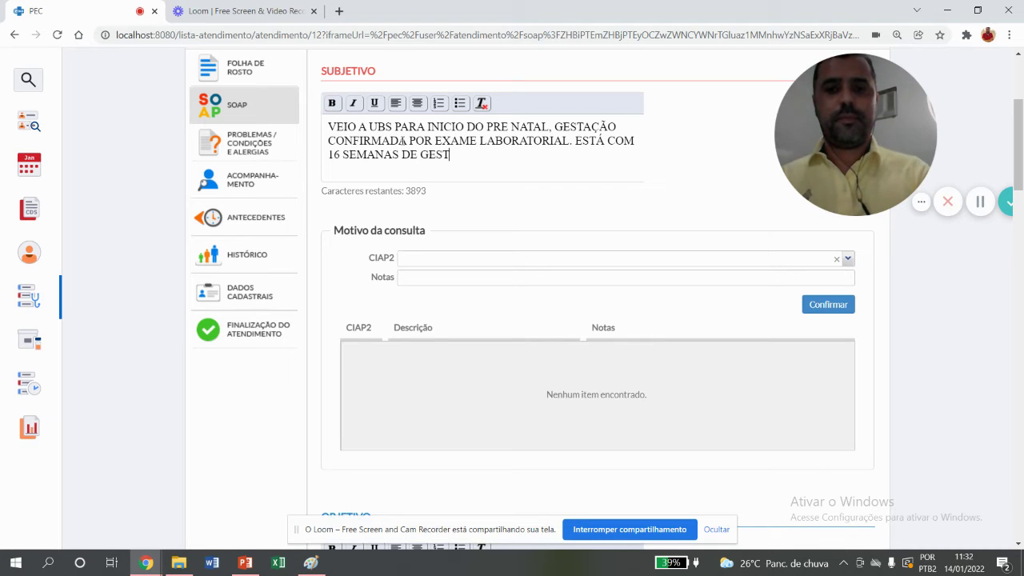
pyautogui.write('AÇÃO. ')
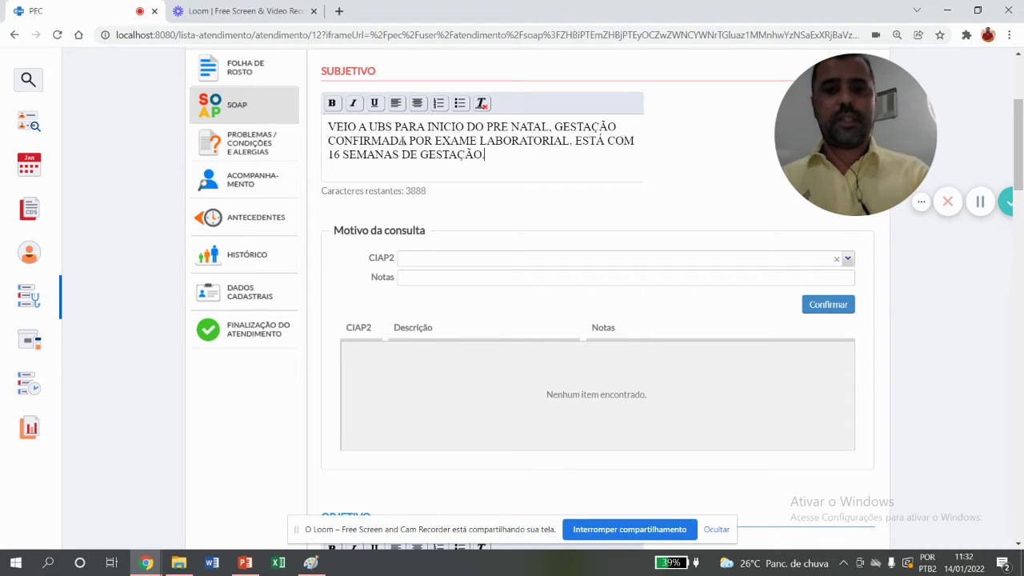
pyautogui.write('N')
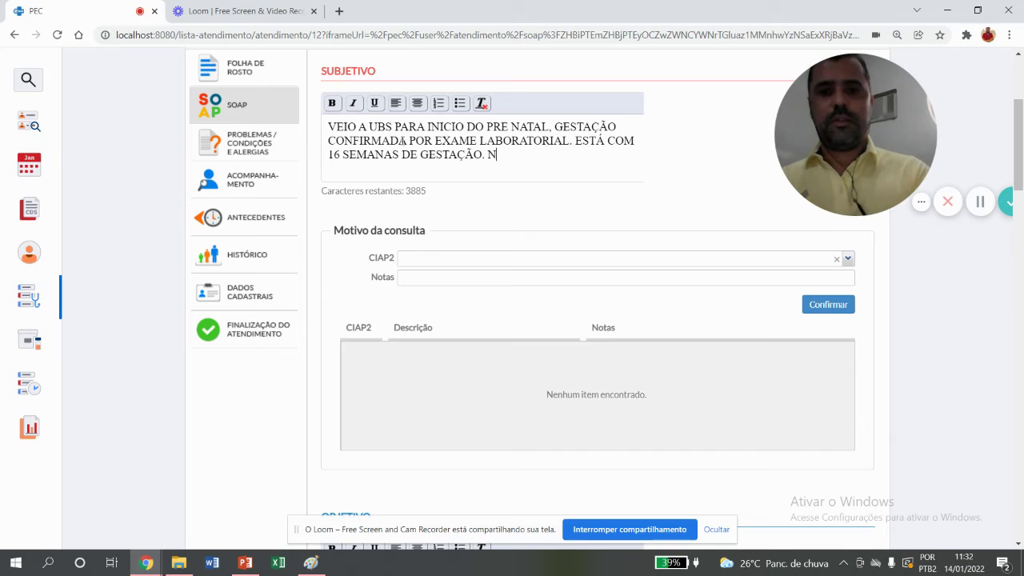
pyautogui.write('ÃO APRESENTA')
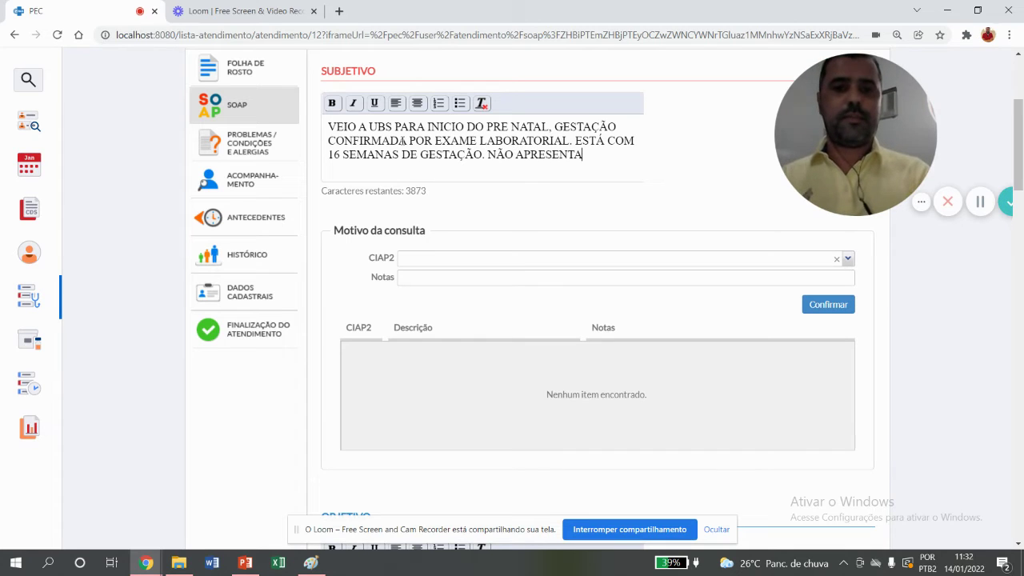
pyautogui.write(' QUEIXA')
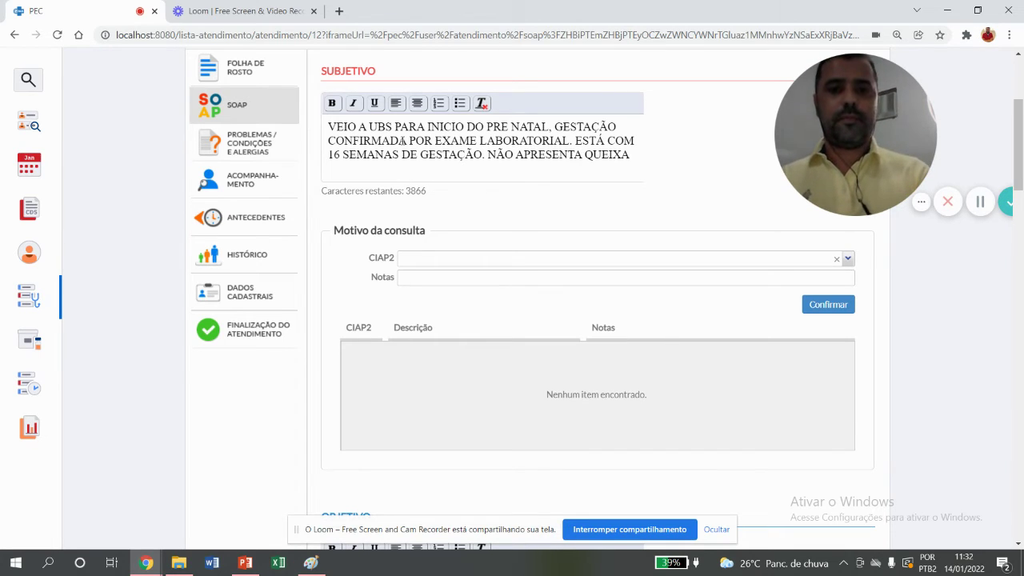
pyautogui.write('S NO MOMEN')
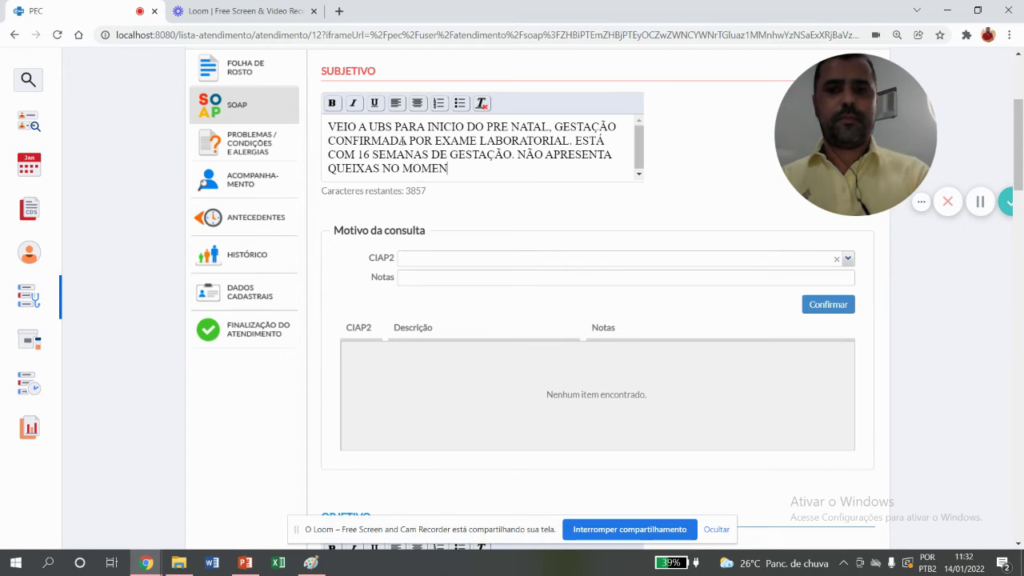
pyautogui.write('TO.')
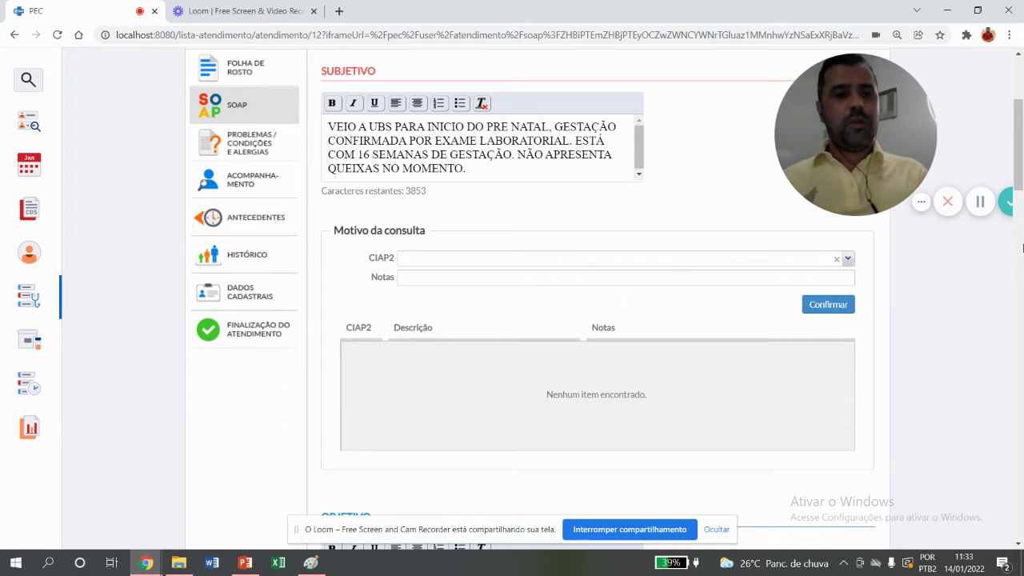
# Add CIAP2 code W78 GRAVIDEZ as the Motivo da consulta, without notes.
pyautogui.moveTo(1022, 172); pyautogui.dragTo(1022, 179)
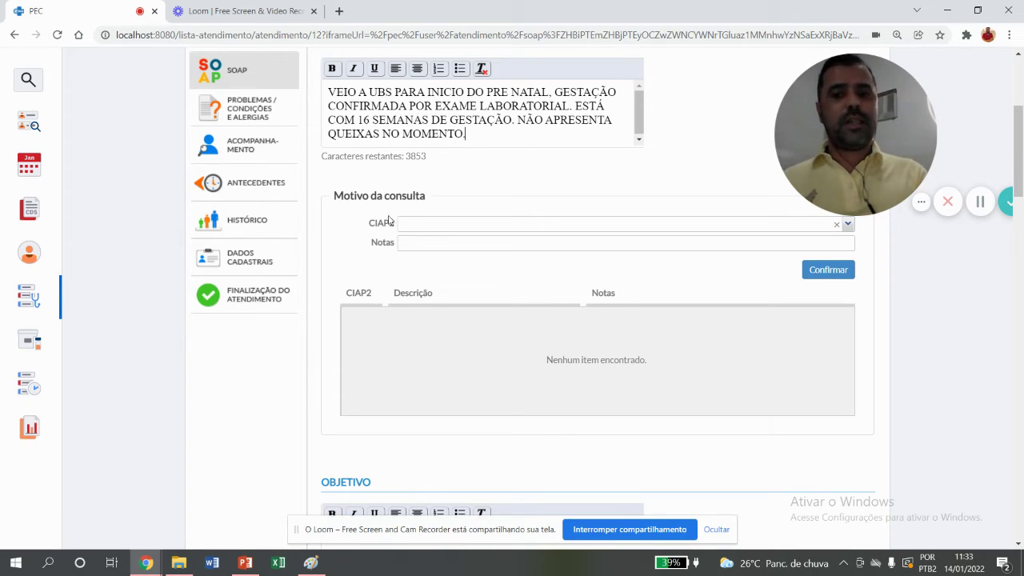
pyautogui.click(416, 223)
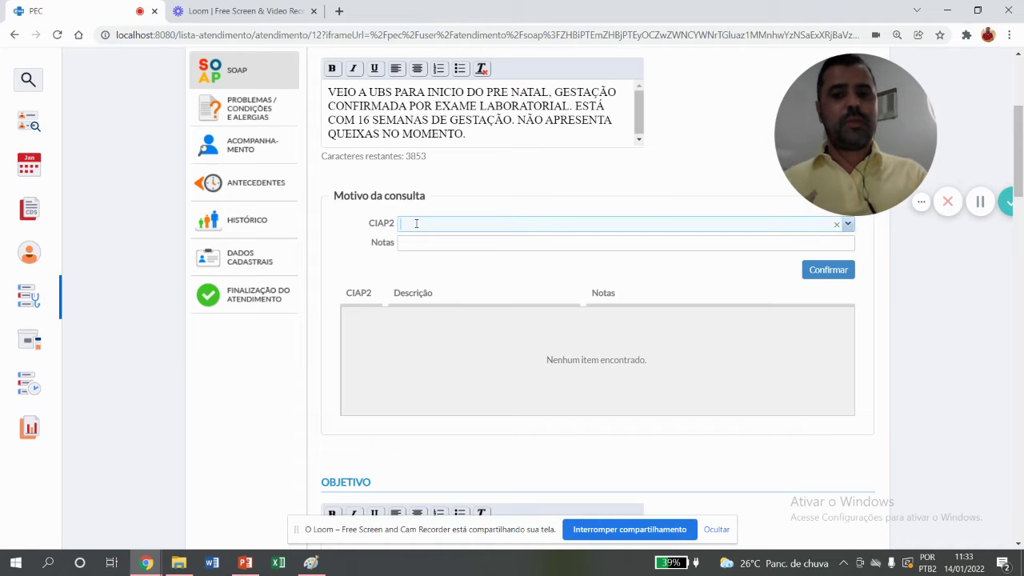
pyautogui.write('W78')
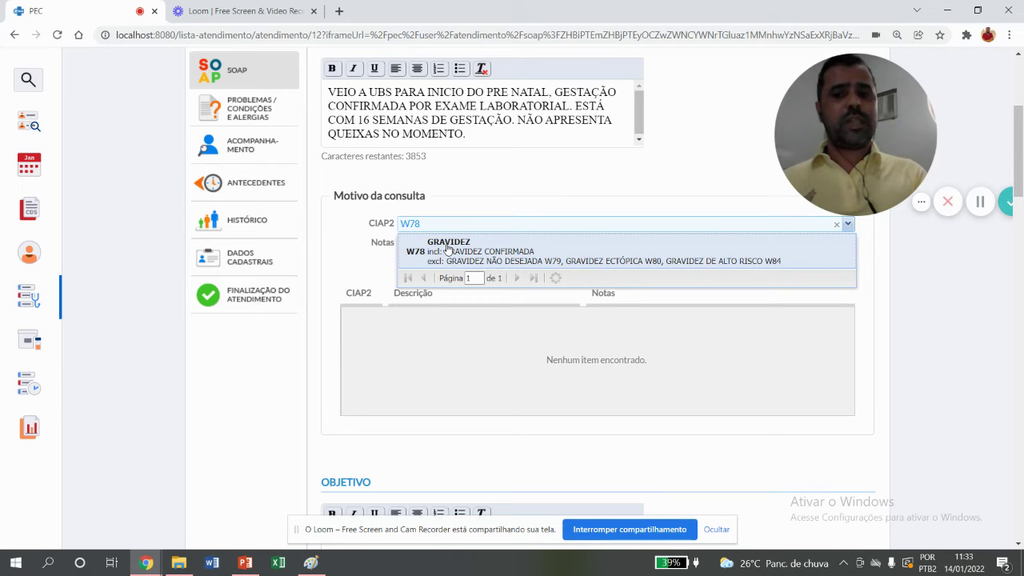
pyautogui.click(461, 246)
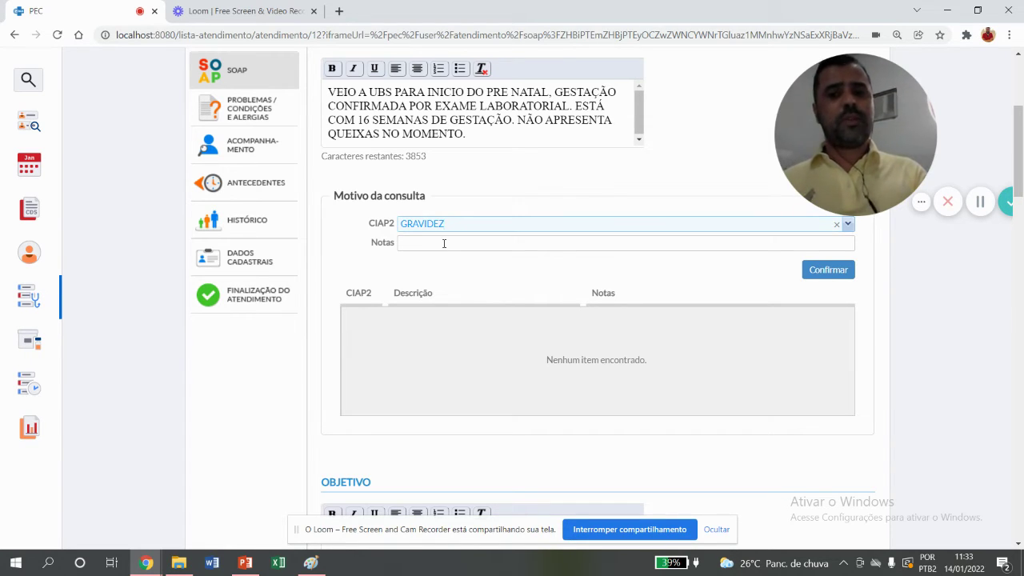
pyautogui.click(818, 272)
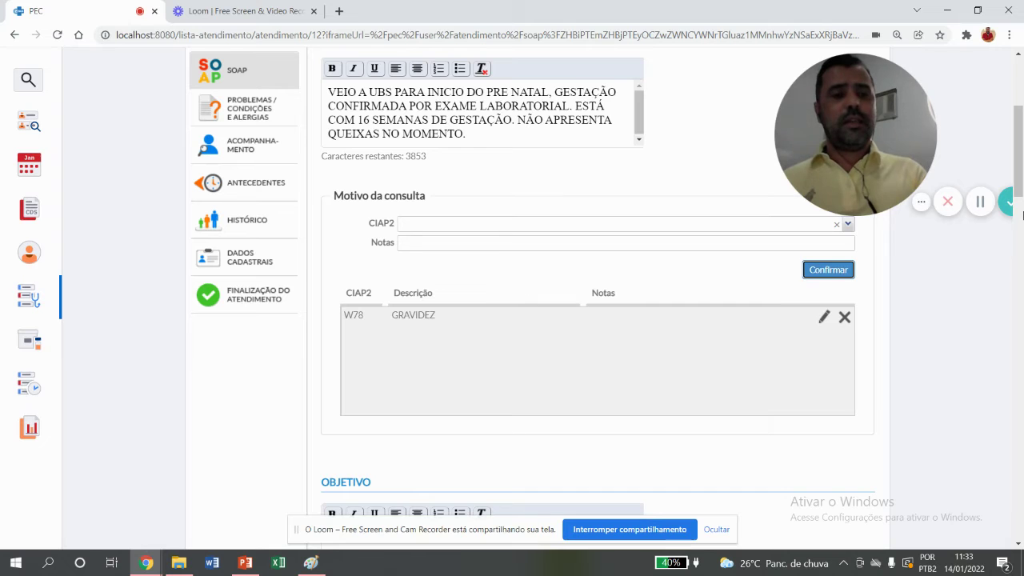
# Write "EXAME FÍSICO + EXAMES LABORATORIAIS + EXAMES DE IMAGEM." in the Objetivo text.
pyautogui.scroll(-3, 1022, 196)
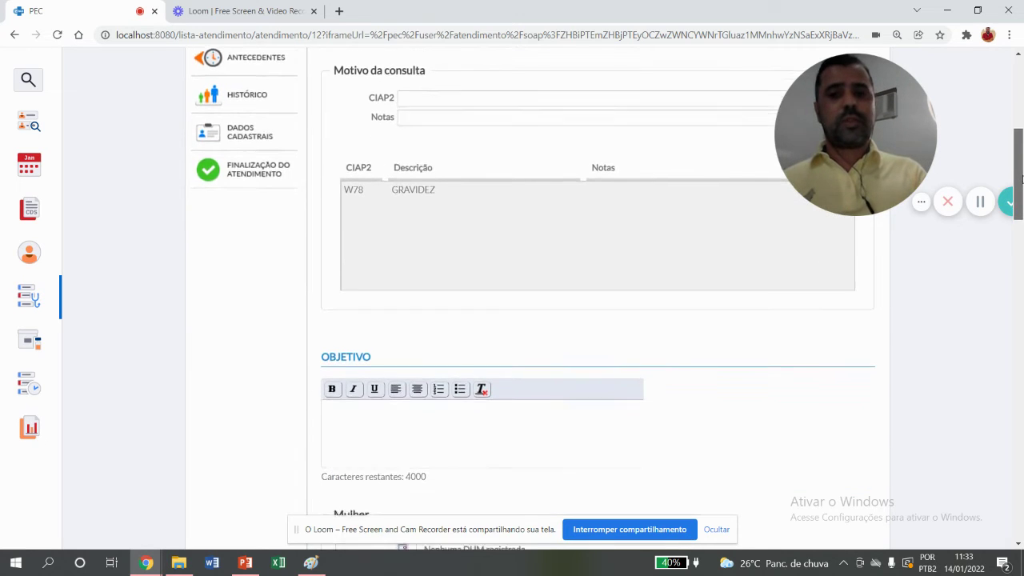
pyautogui.moveTo(1022, 179); pyautogui.dragTo(1012, 230)
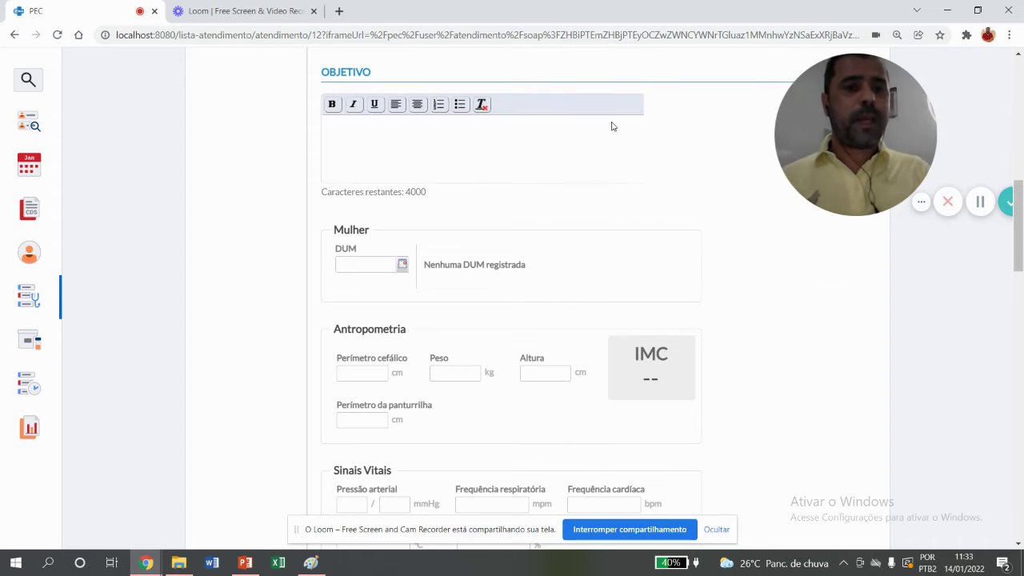
pyautogui.click(543, 125)
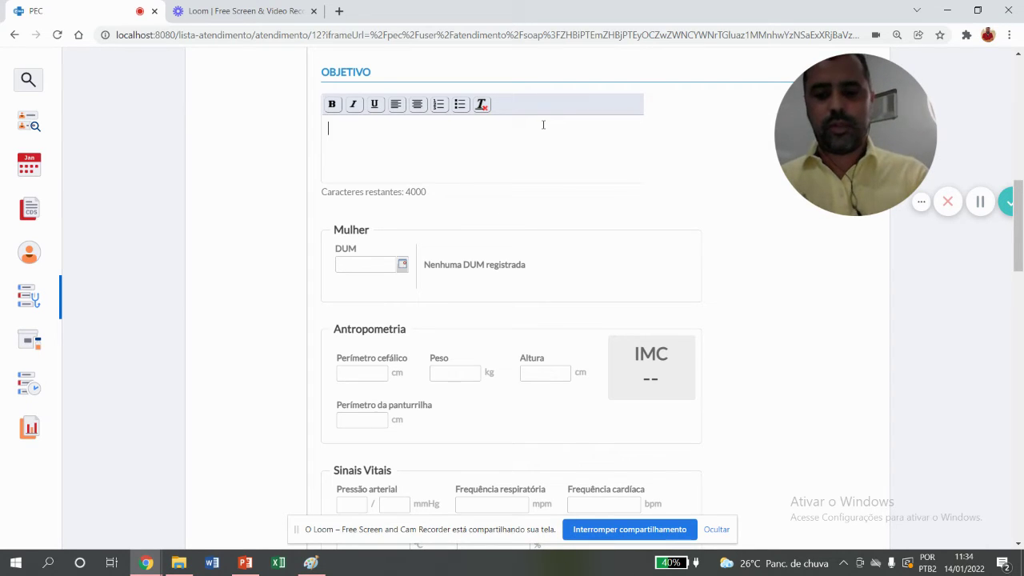
pyautogui.write('EXAME FÍSICO')
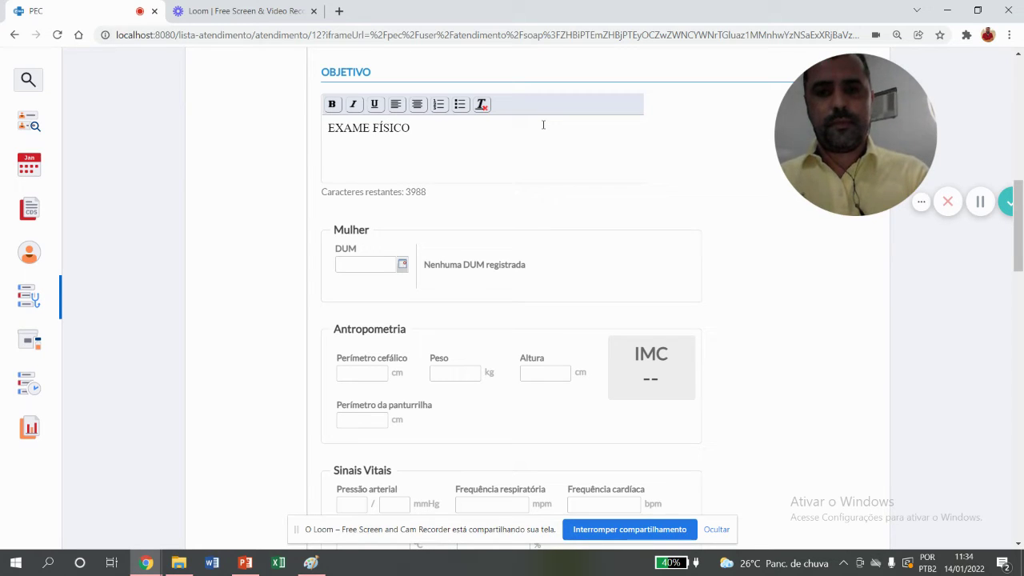
pyautogui.write(' +')
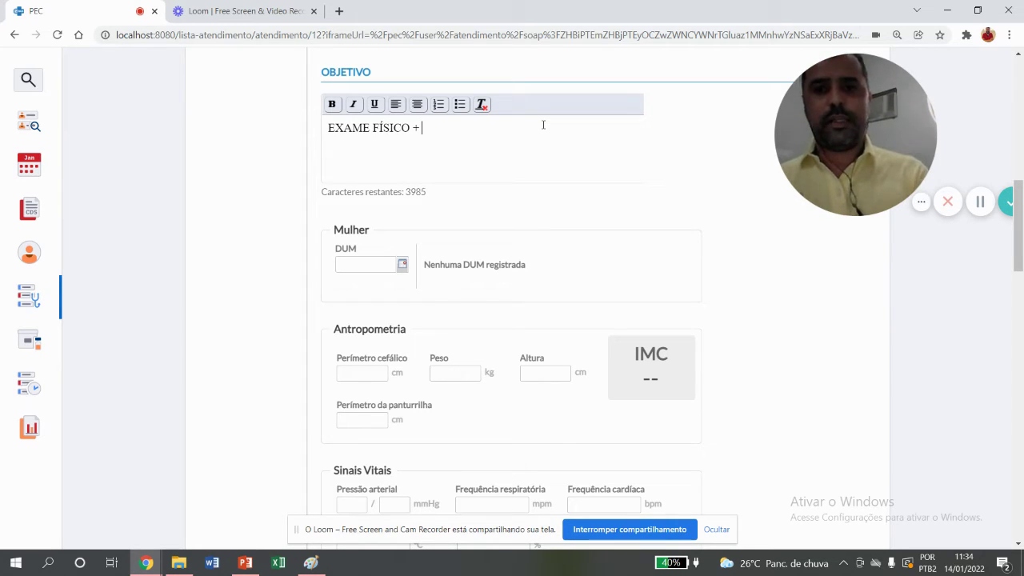
pyautogui.write(' EXAME')
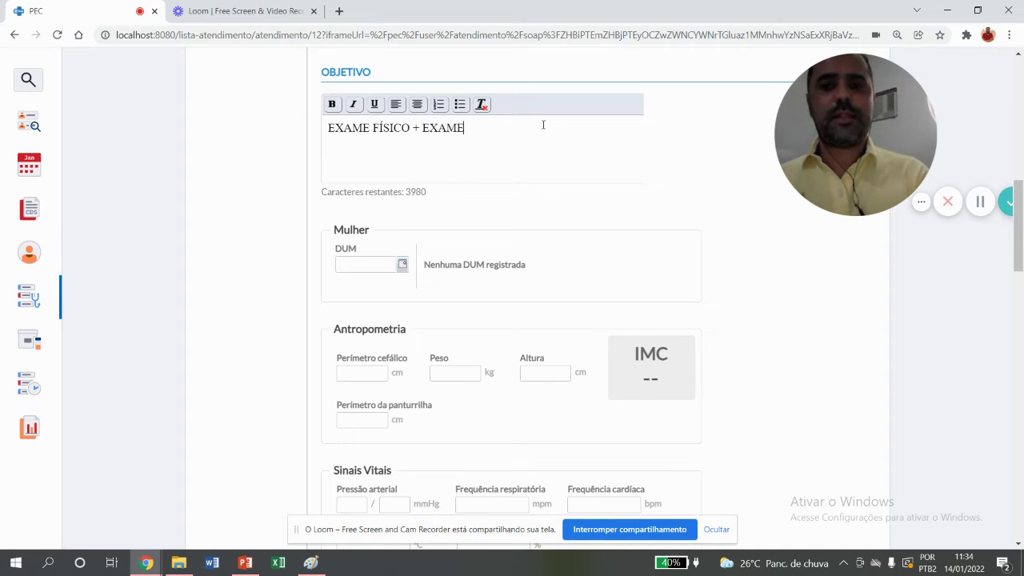
pyautogui.write('S LABORATORIAI')
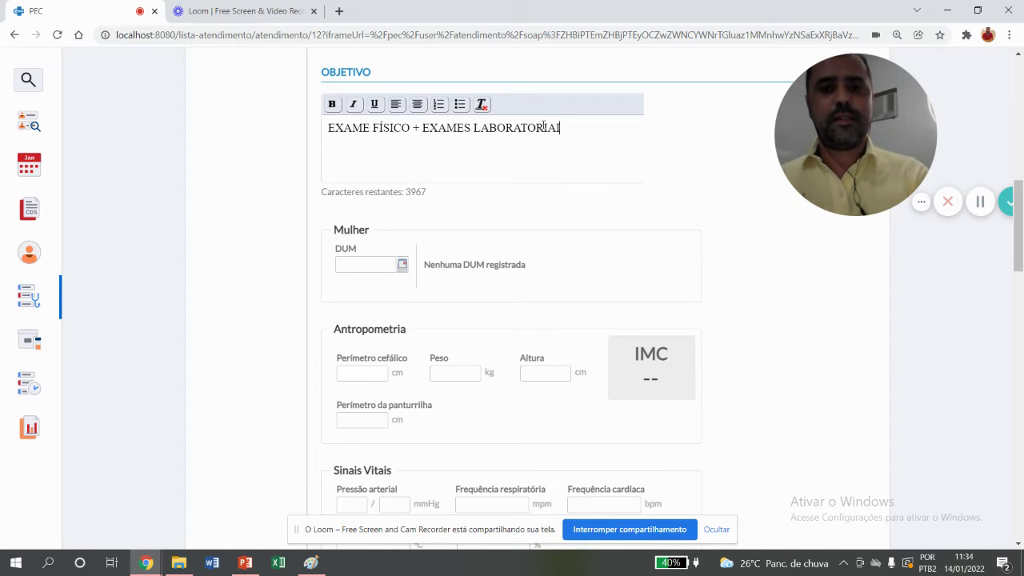
pyautogui.write('S +')
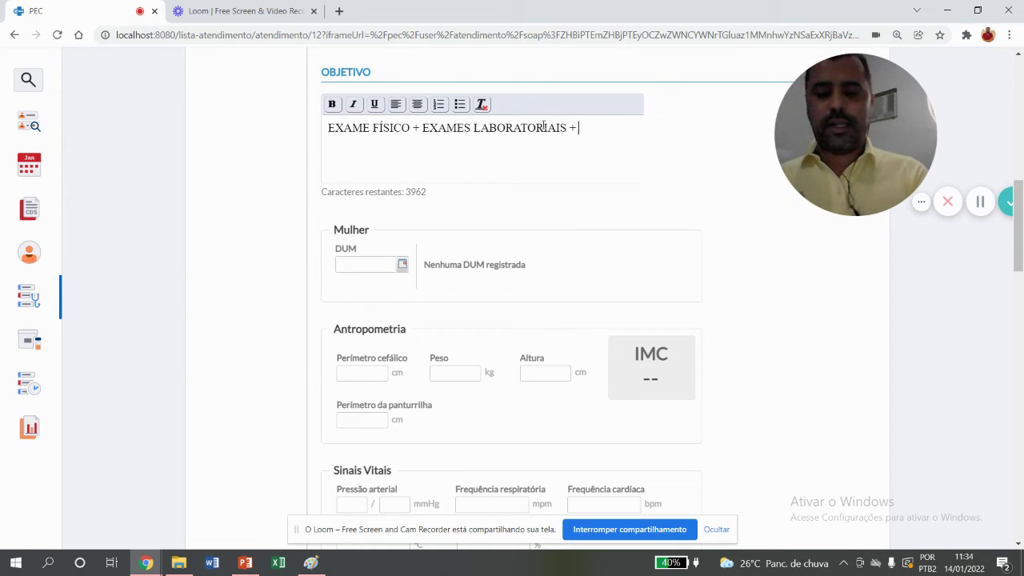
pyautogui.write('EXAMES DE')
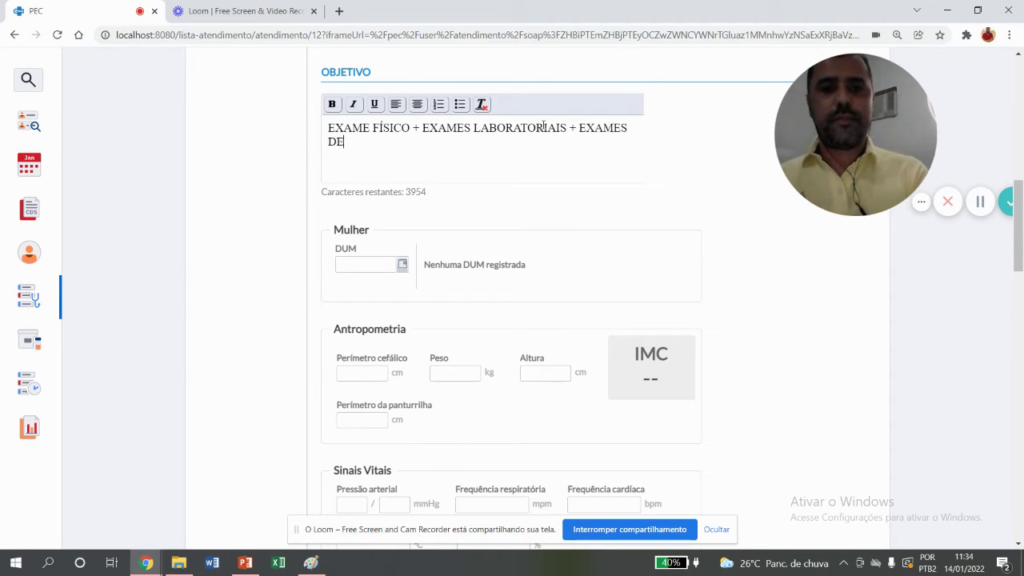
pyautogui.write(' IMAGEM.')
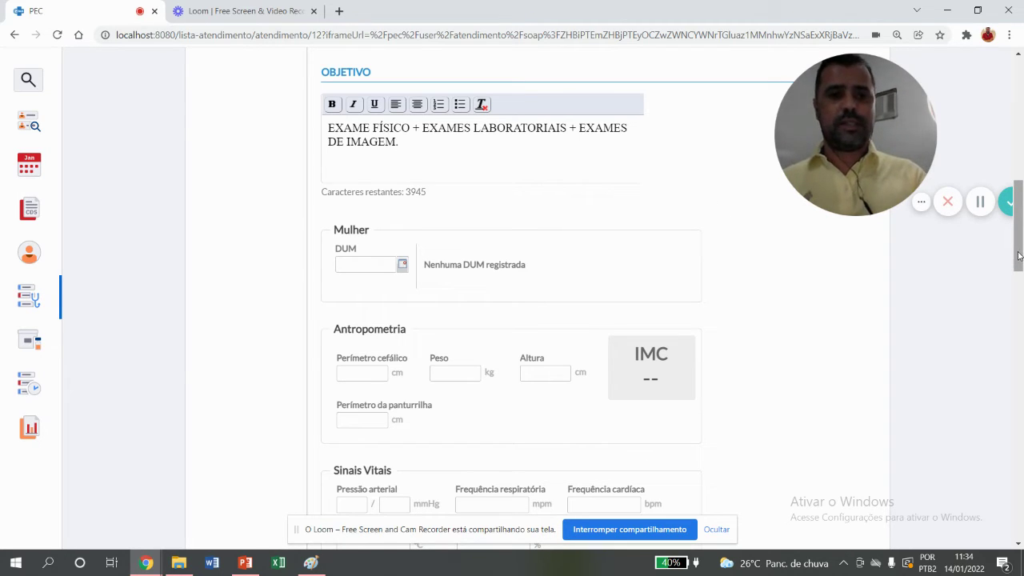
pyautogui.moveTo(1018, 255); pyautogui.dragTo(1016, 275)
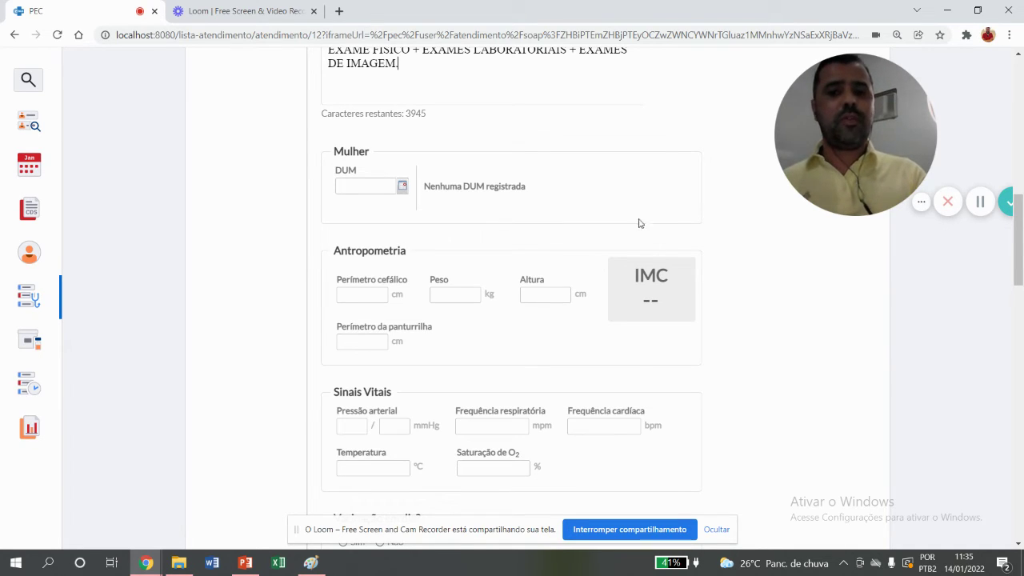
pyautogui.click(405, 186)
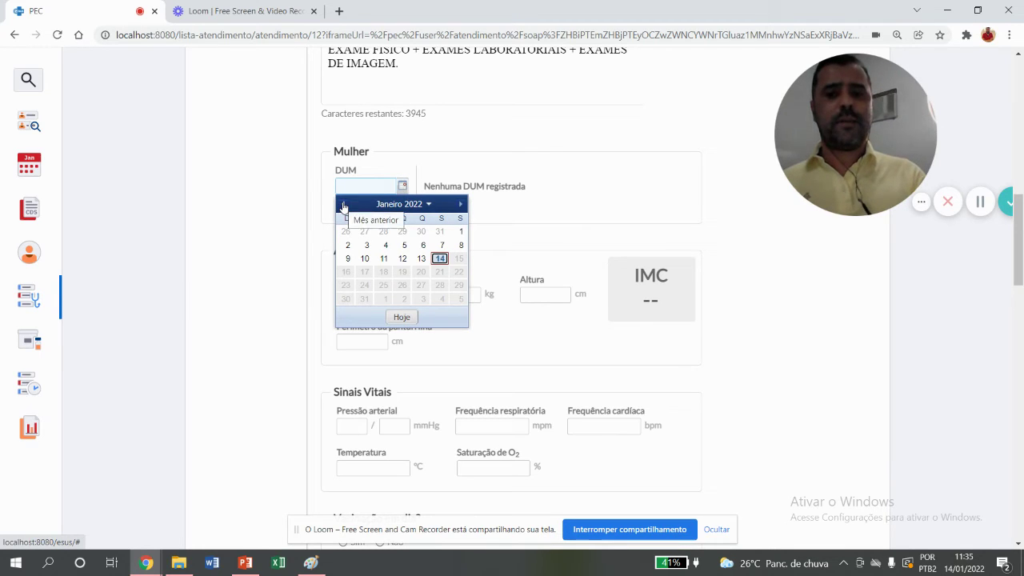
pyautogui.click(344, 205)
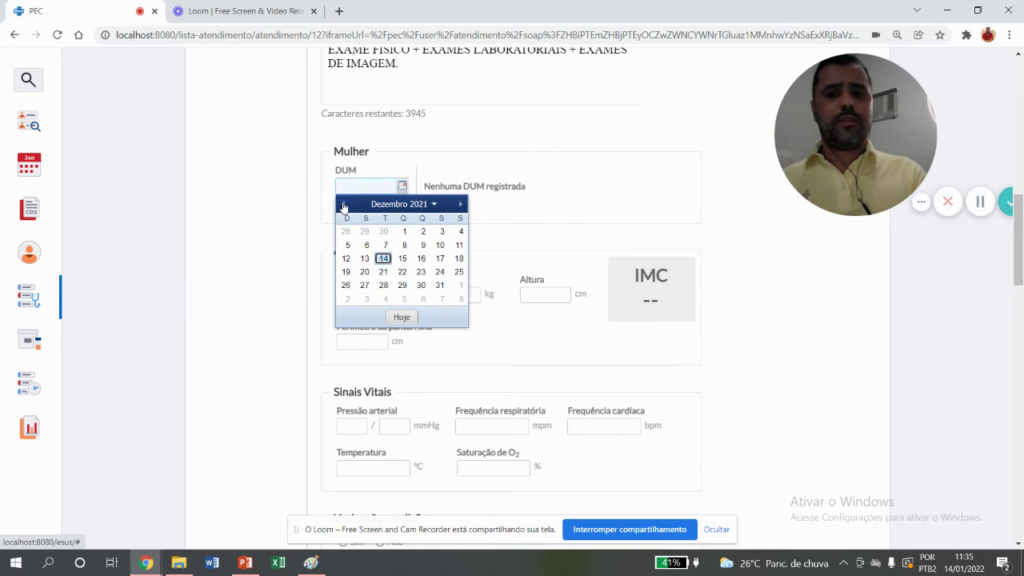
pyautogui.moveTo(1017, 266); pyautogui.dragTo(1010, 243)
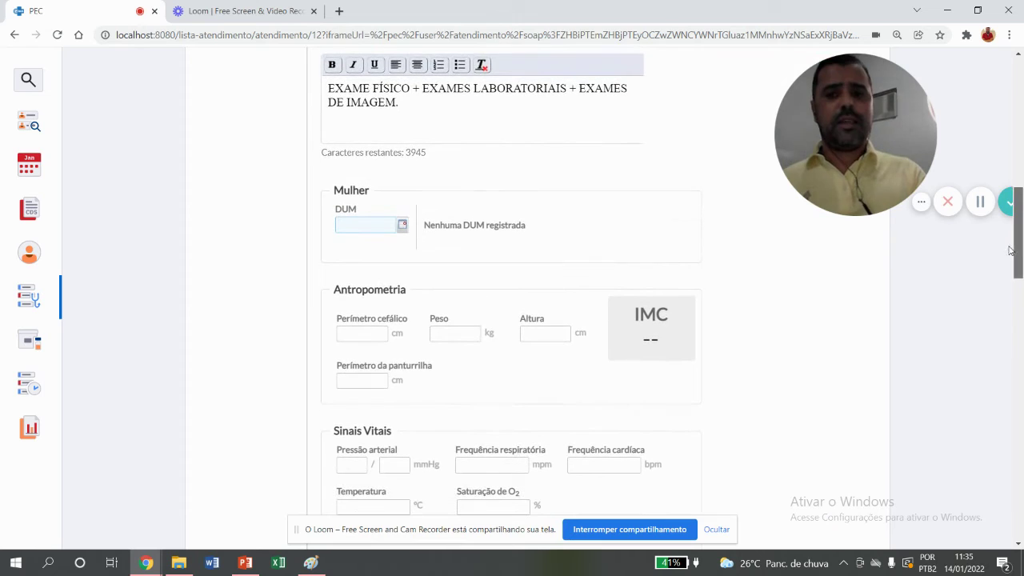
# Set the DUM date to 09/11/2021 in the Mulher section of the Objetivo.
pyautogui.click(403, 225)
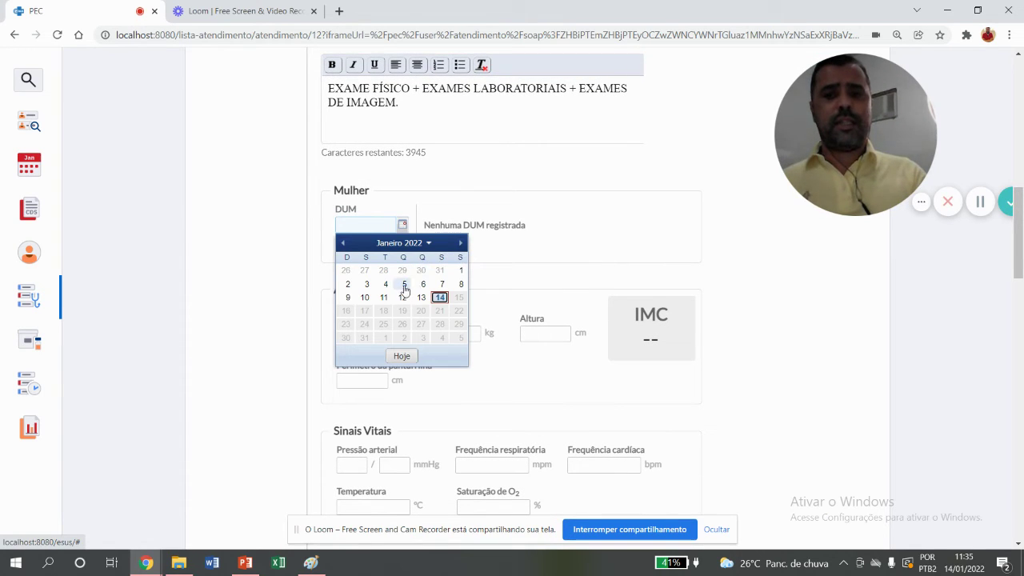
pyautogui.click(343, 242)
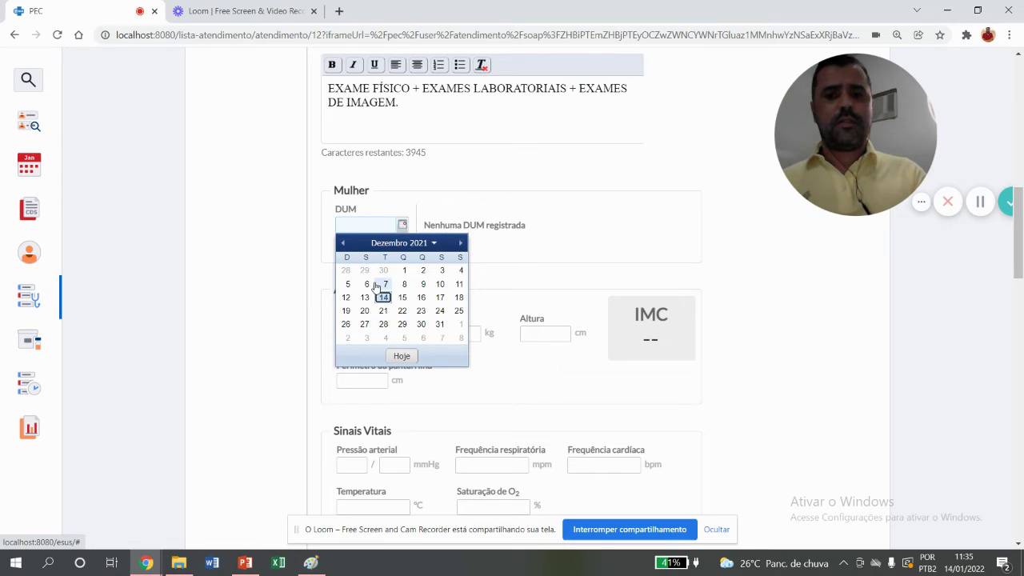
pyautogui.click(342, 243)
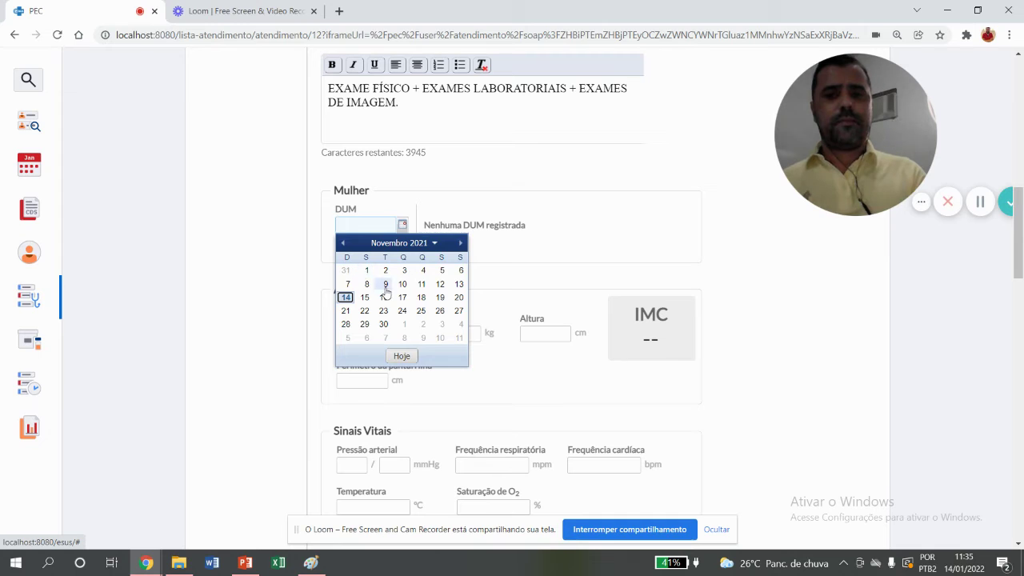
pyautogui.click(344, 243)
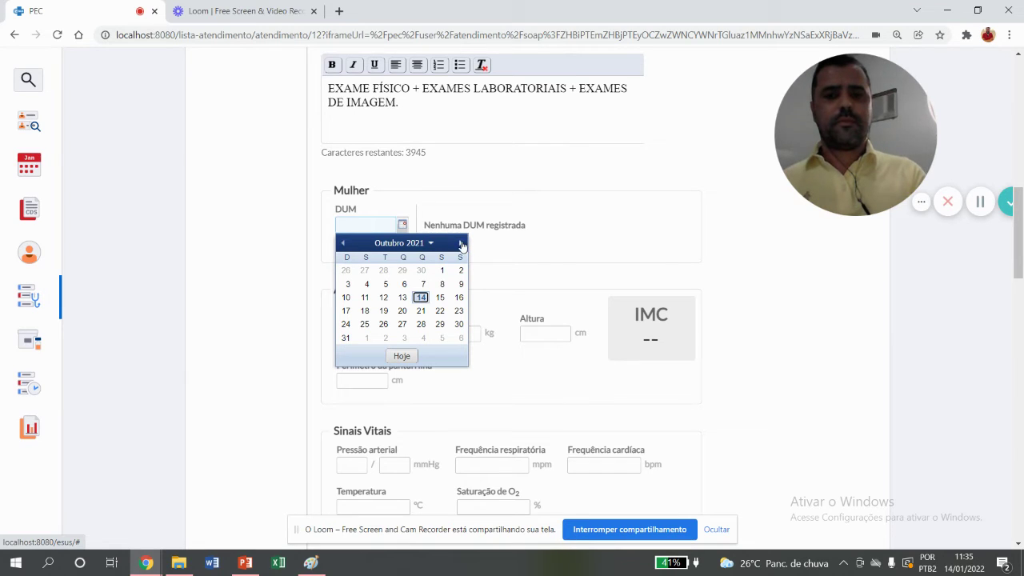
pyautogui.click(461, 243)
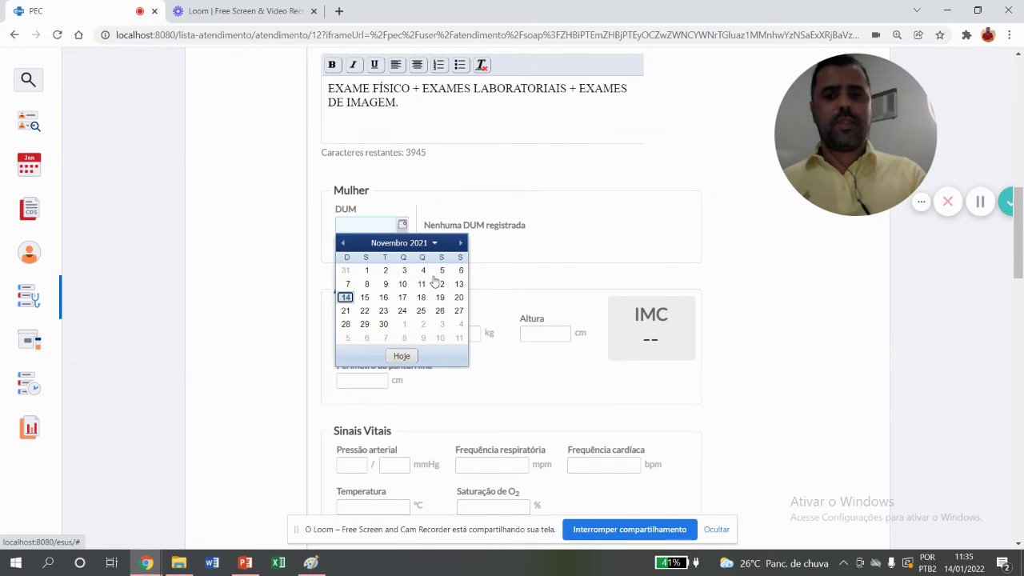
pyautogui.click(385, 285)
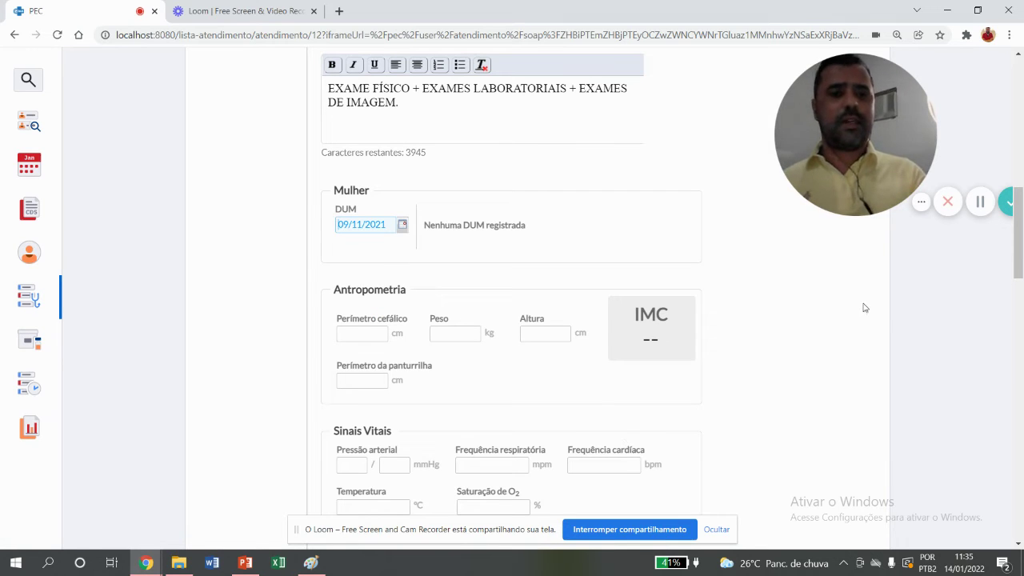
# Record a Peso of 70 kg and an Altura of 165 cm under Antropometria.
pyautogui.scroll(-3, 1005, 241)
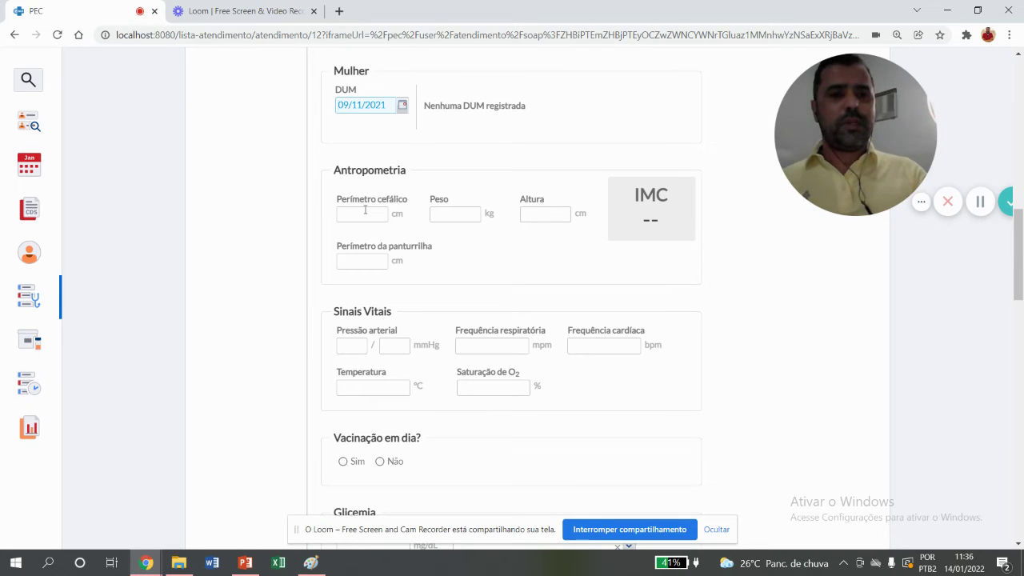
pyautogui.click(359, 212)
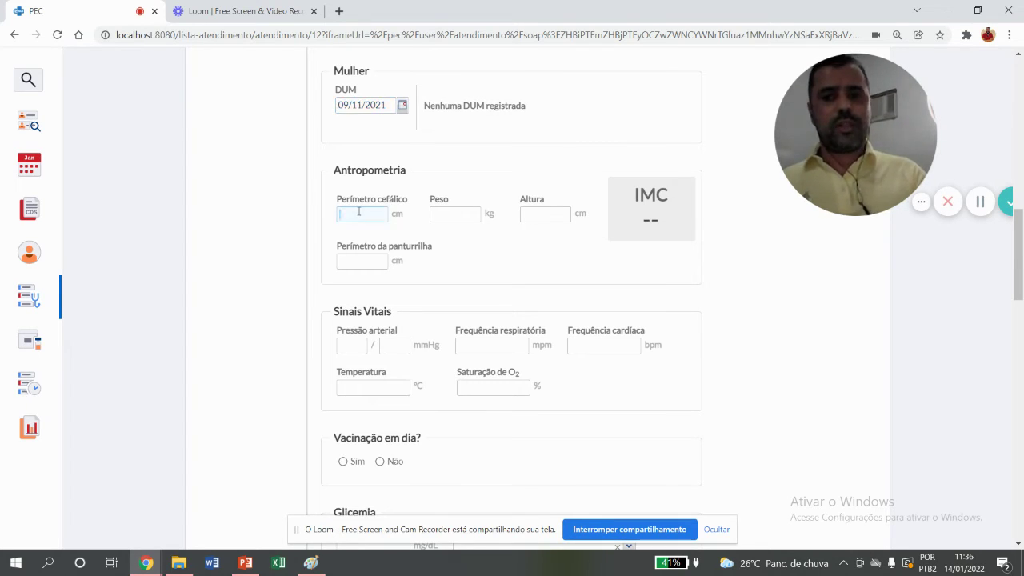
pyautogui.click(458, 220)
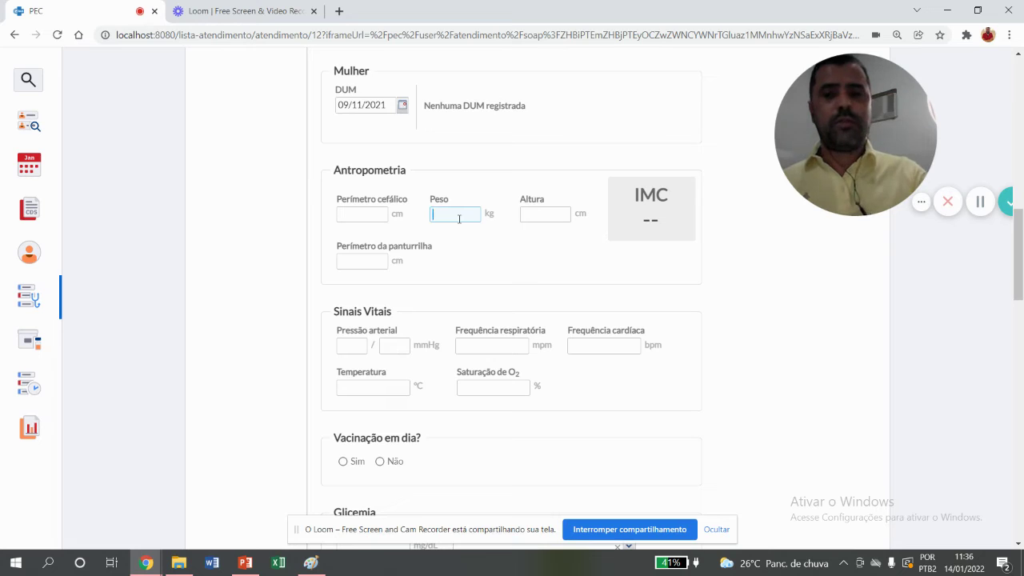
pyautogui.write('70')
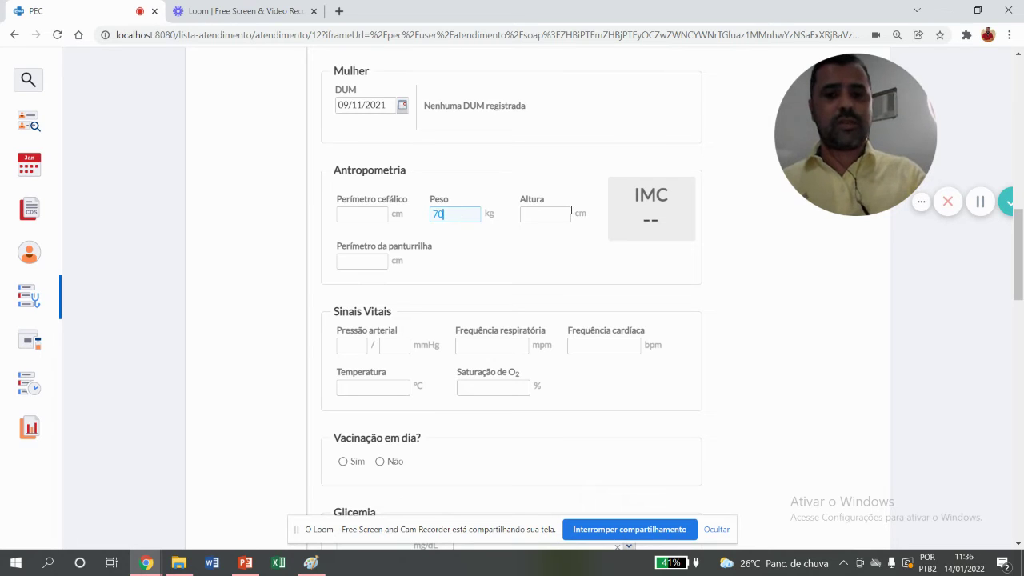
pyautogui.click(557, 213)
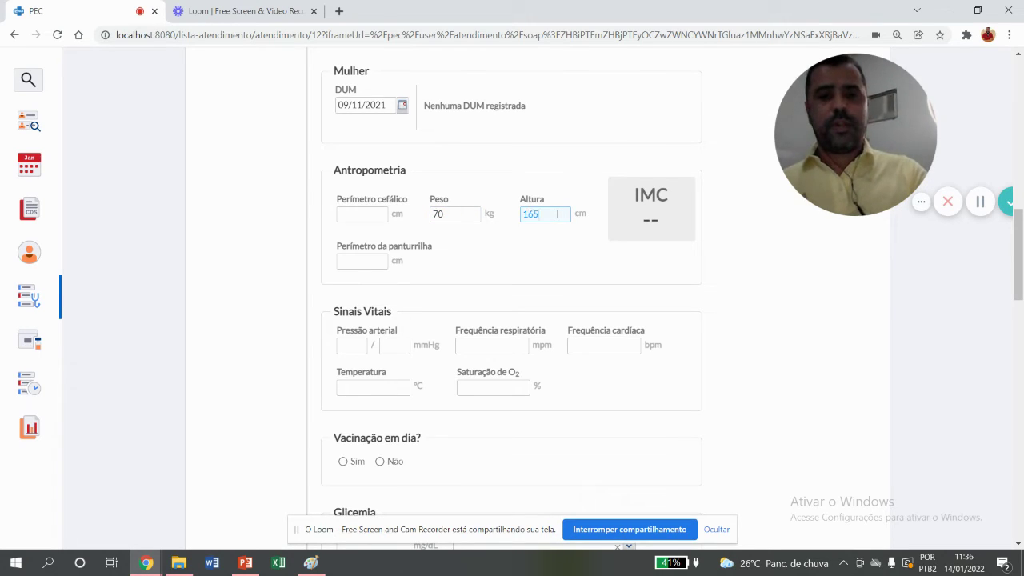
pyautogui.click(551, 237)
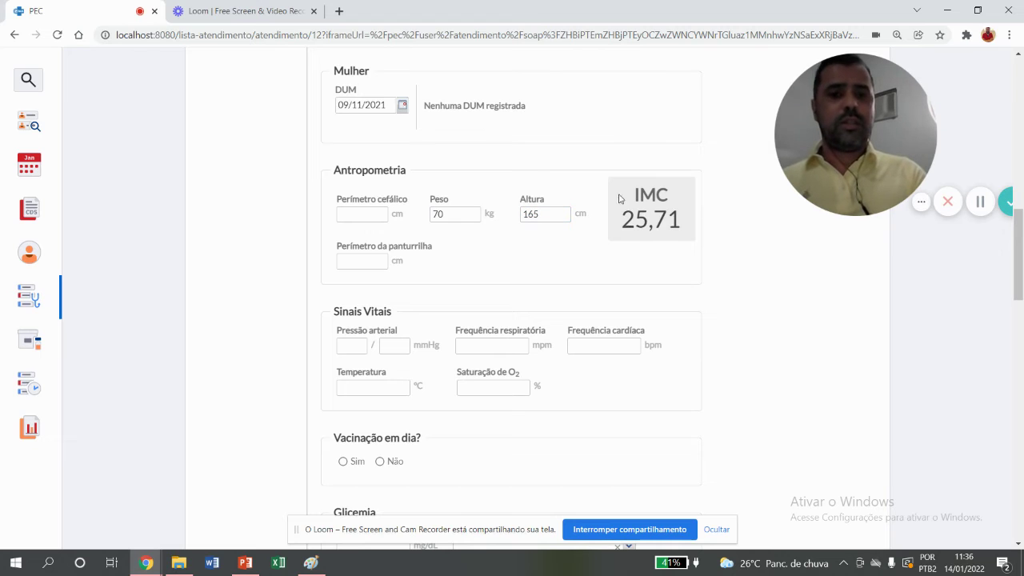
# Record a Pressão arterial of 120/80 mmHg under Sinais Vitais.
pyautogui.moveTo(1021, 242); pyautogui.dragTo(1022, 268)
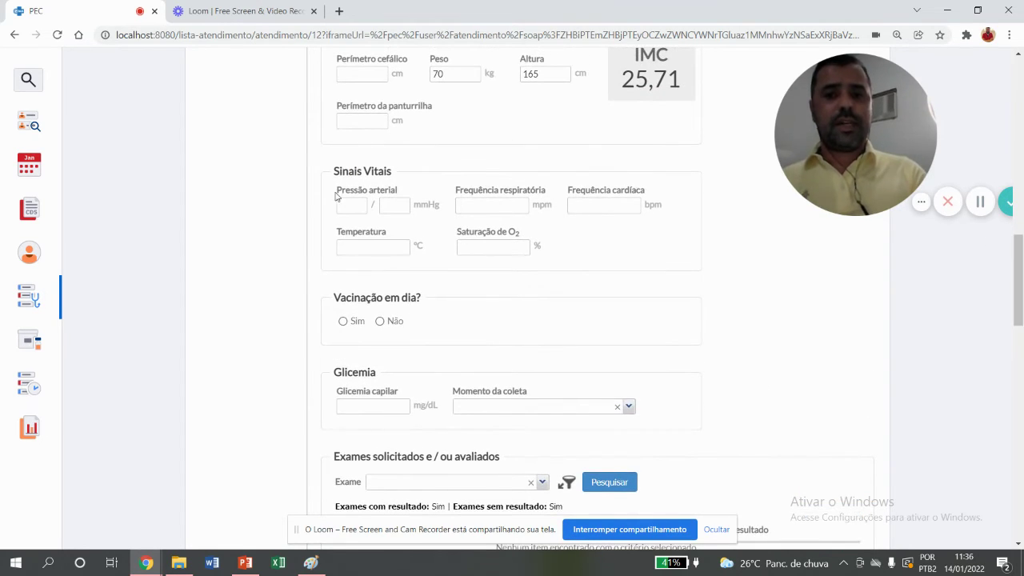
pyautogui.click(346, 201)
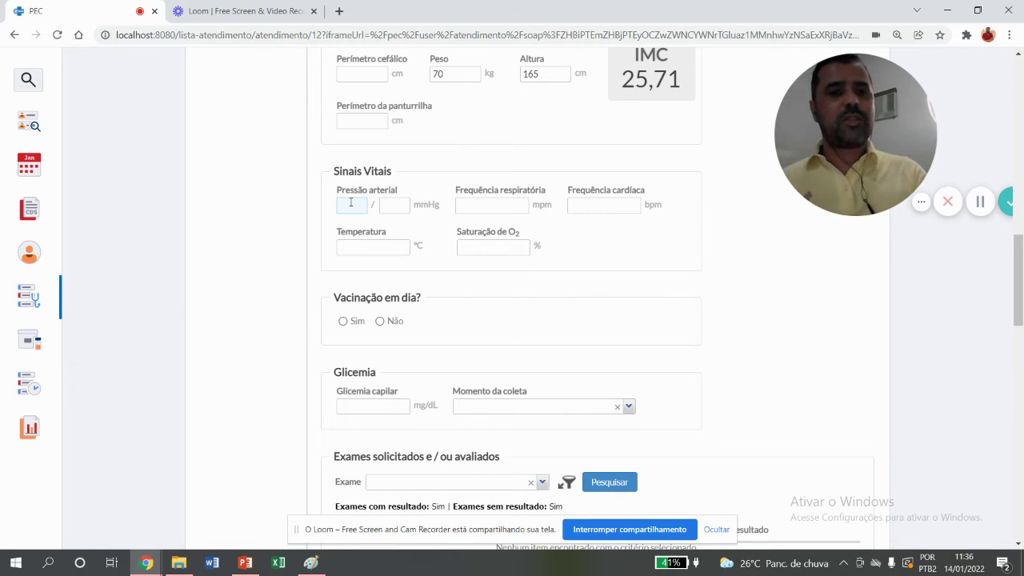
pyautogui.write('120')
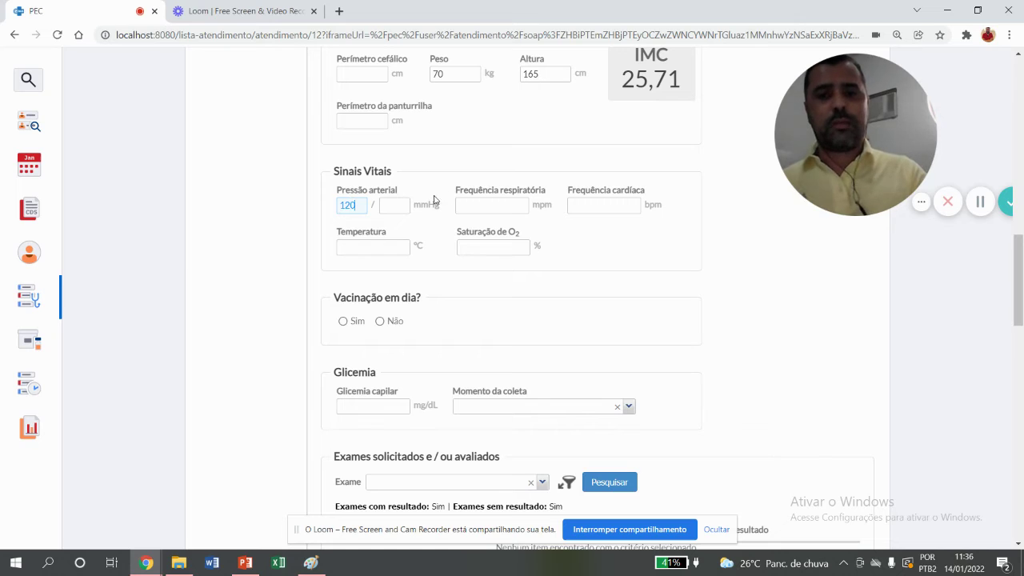
pyautogui.press('Tab')
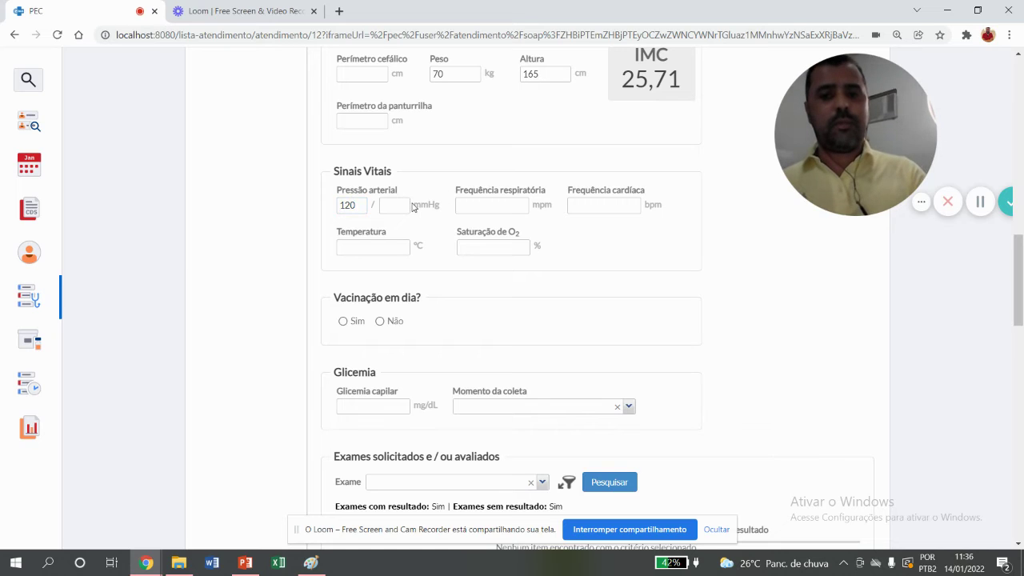
pyautogui.write('80')
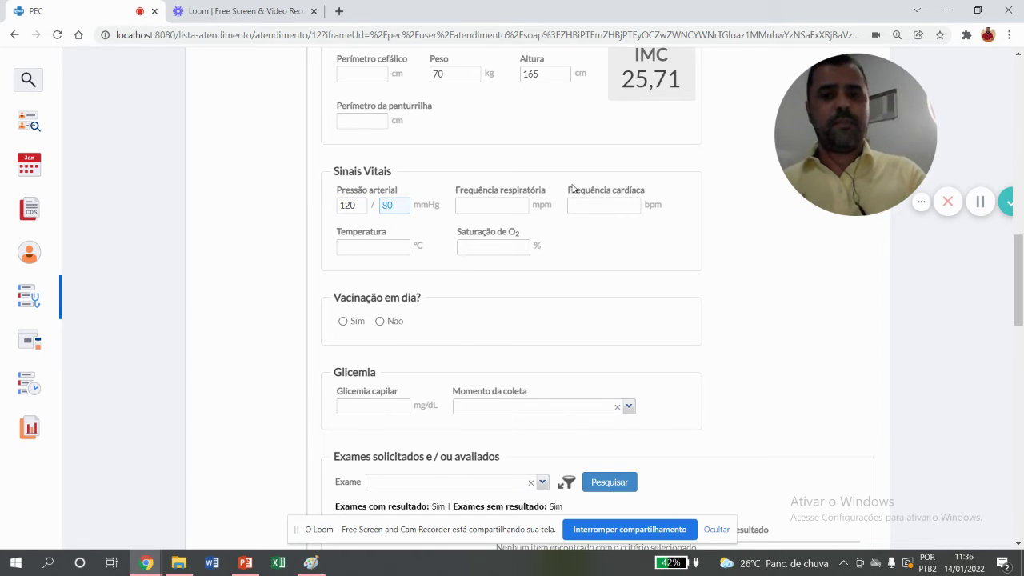
pyautogui.click(773, 255)
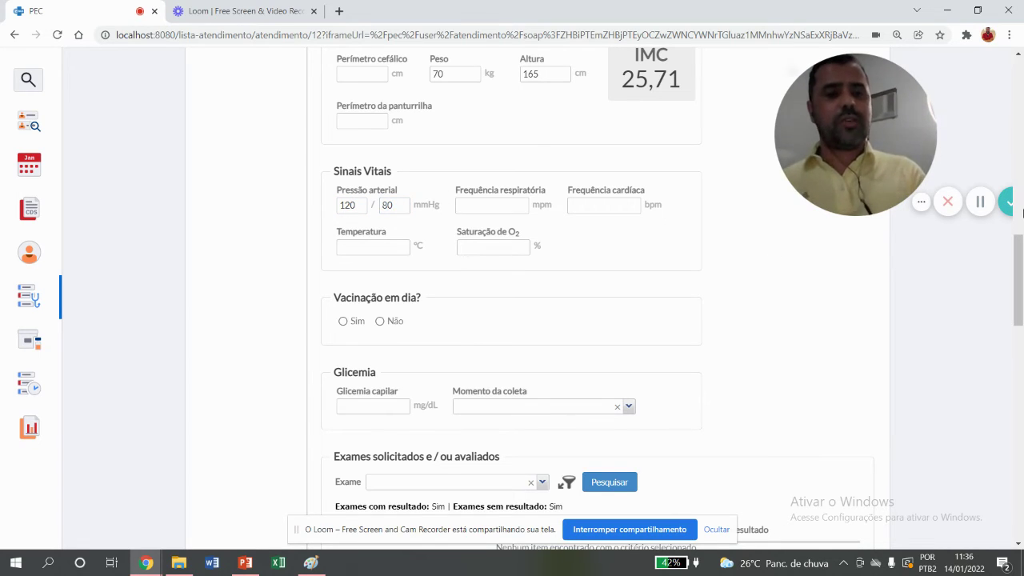
# Answer Vacinação em dia with Não and record a Glicemia capilar of 75 mg/dL with Pós-prandial as the Momento da coleta.
pyautogui.moveTo(1021, 263); pyautogui.dragTo(1020, 278)
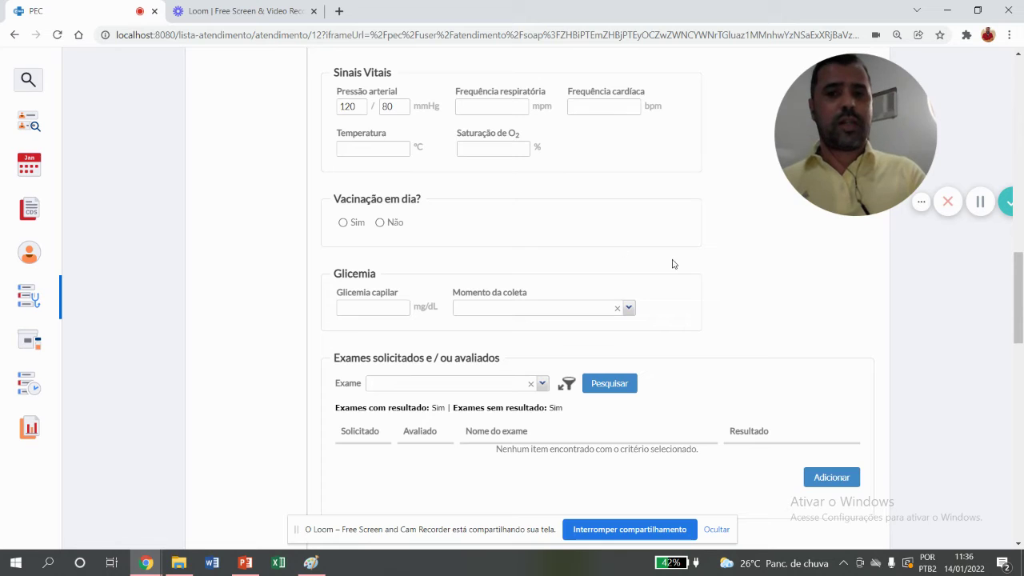
pyautogui.click(381, 223)
pyautogui.moveTo(1018, 287); pyautogui.dragTo(1012, 318)
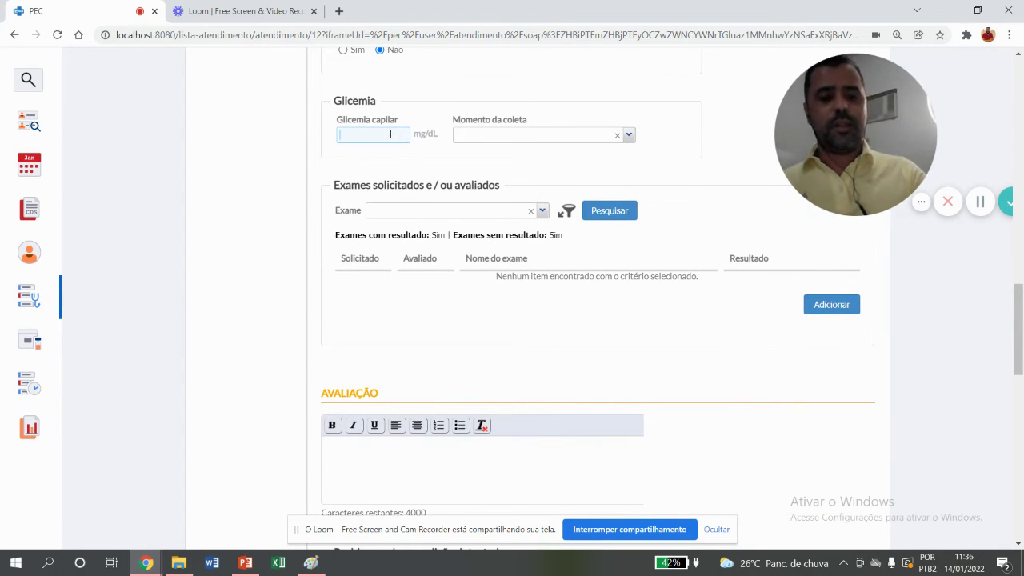
pyautogui.click(628, 134)
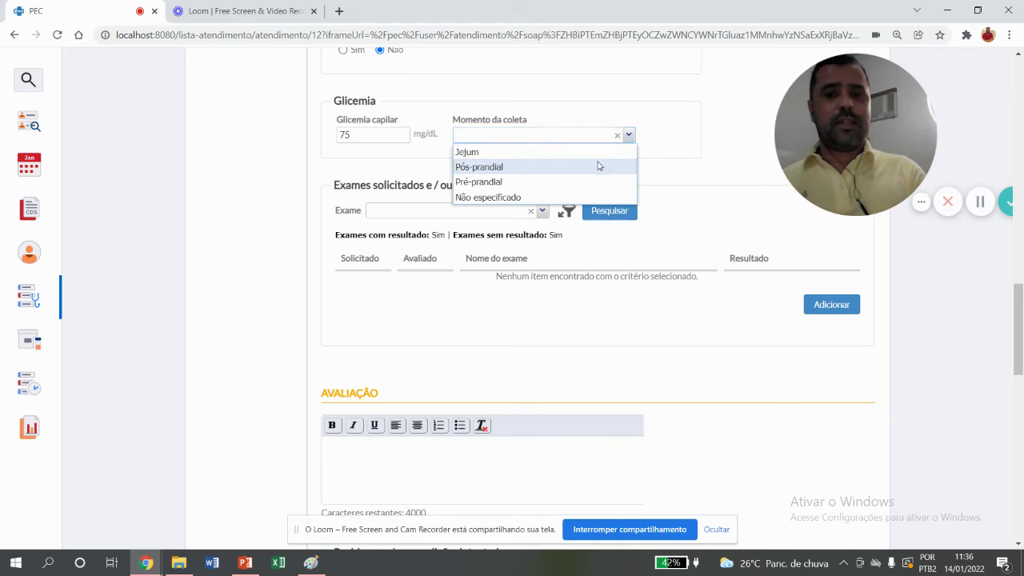
pyautogui.click(598, 166)
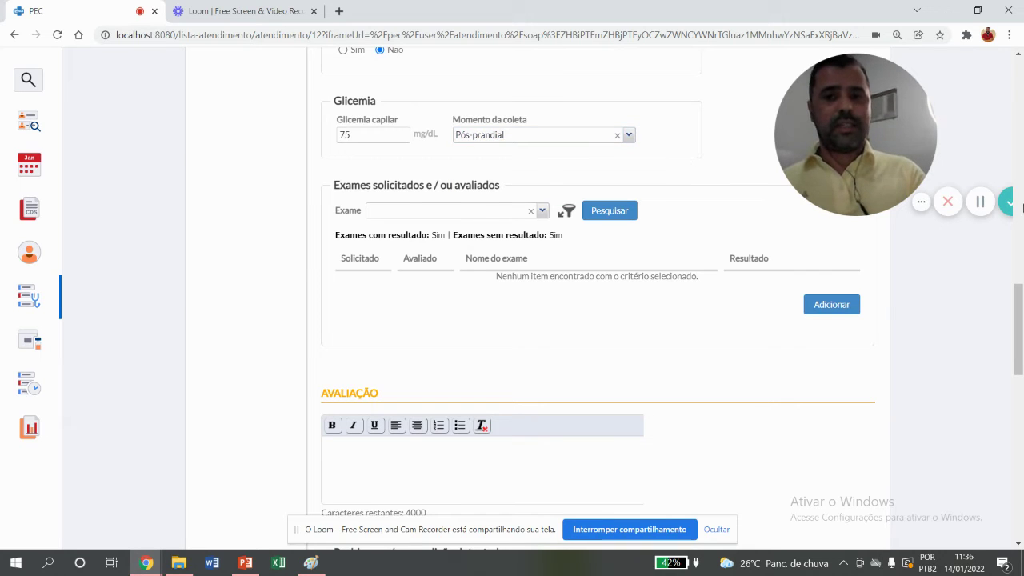
# Start a new exam result for TESTE RAPIDO PARA DETECCAO DE HIV NA GESTANTE OU PAI/PARCEIRO.
pyautogui.moveTo(1016, 294); pyautogui.dragTo(1014, 314)
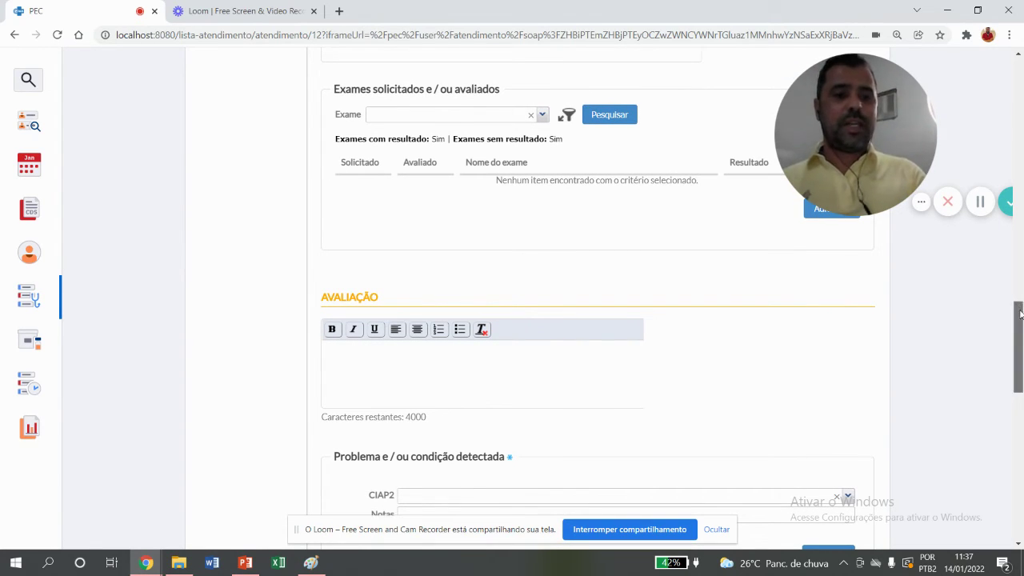
pyautogui.scroll(1, 1018, 307)
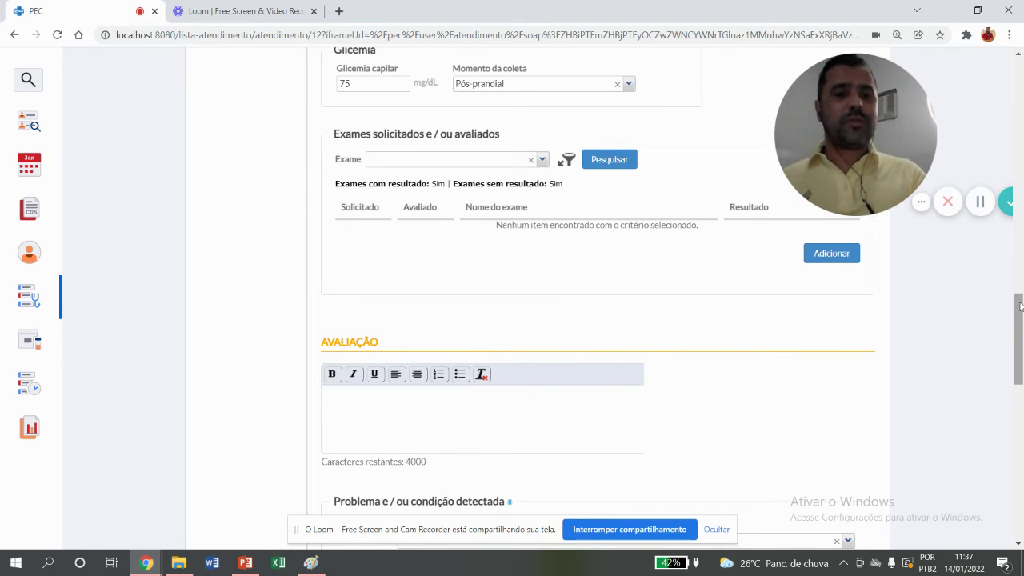
pyautogui.click(834, 258)
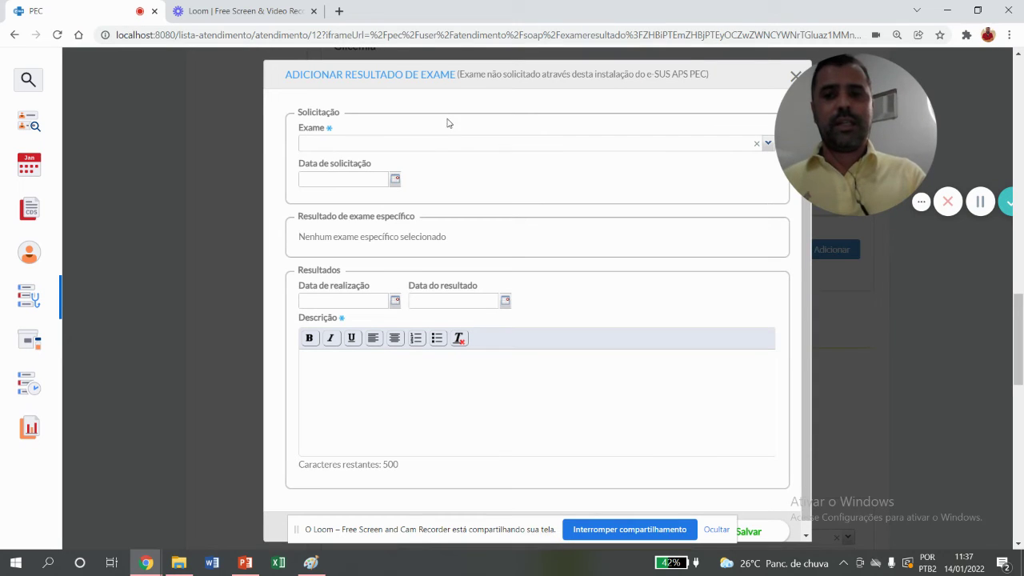
pyautogui.click(442, 150)
pyautogui.write('TESTE')
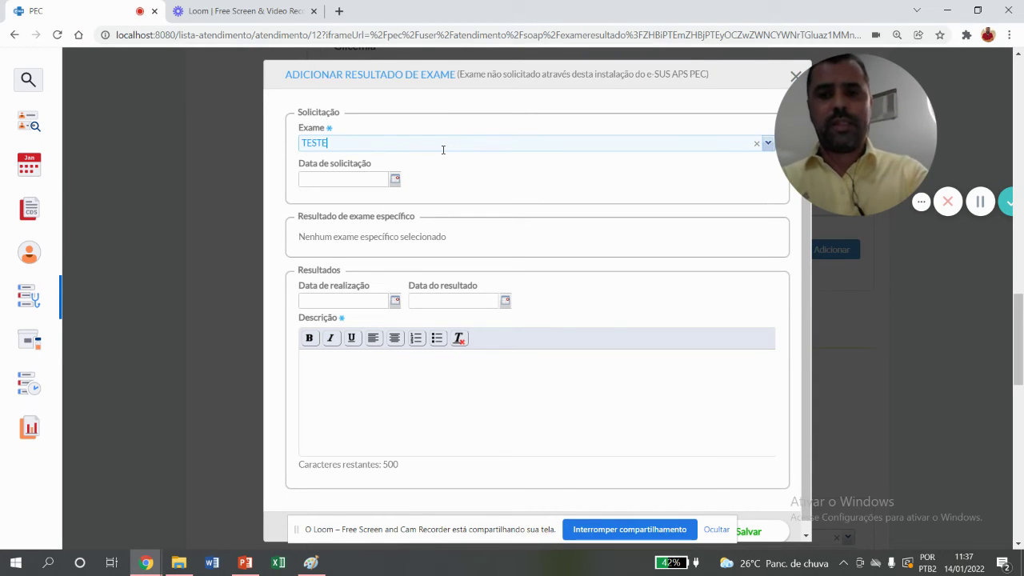
pyautogui.write(' RAF')
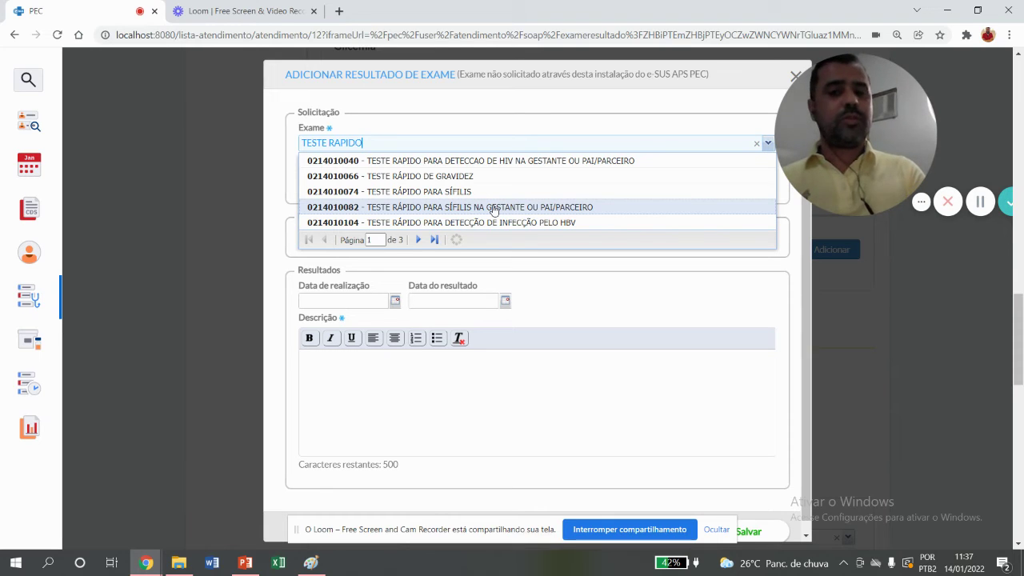
pyautogui.click(485, 160)
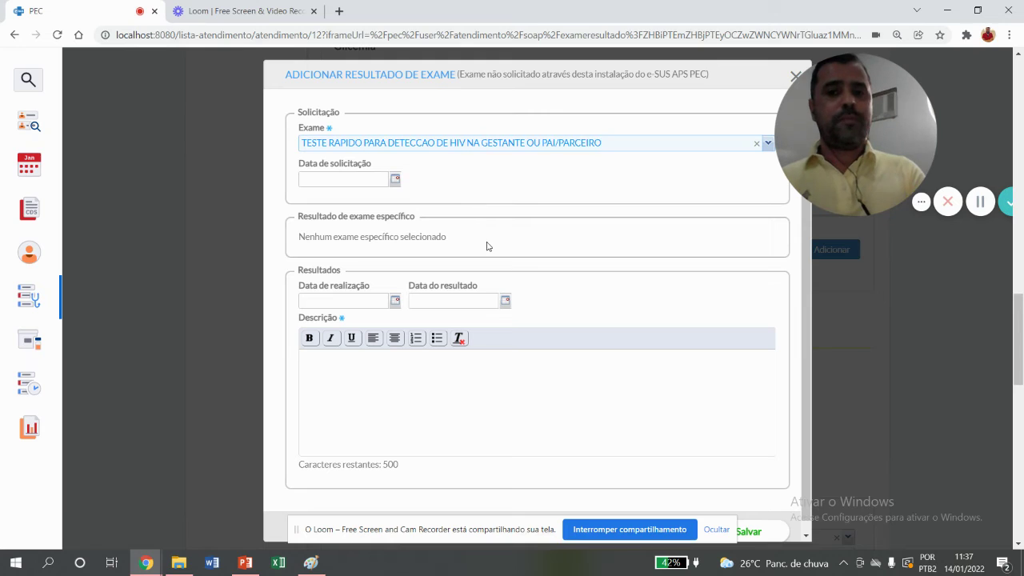
# Set the exam's Data de solicitação, Data de realização and Data do resultado to 14/01/2022.
pyautogui.click(395, 180)
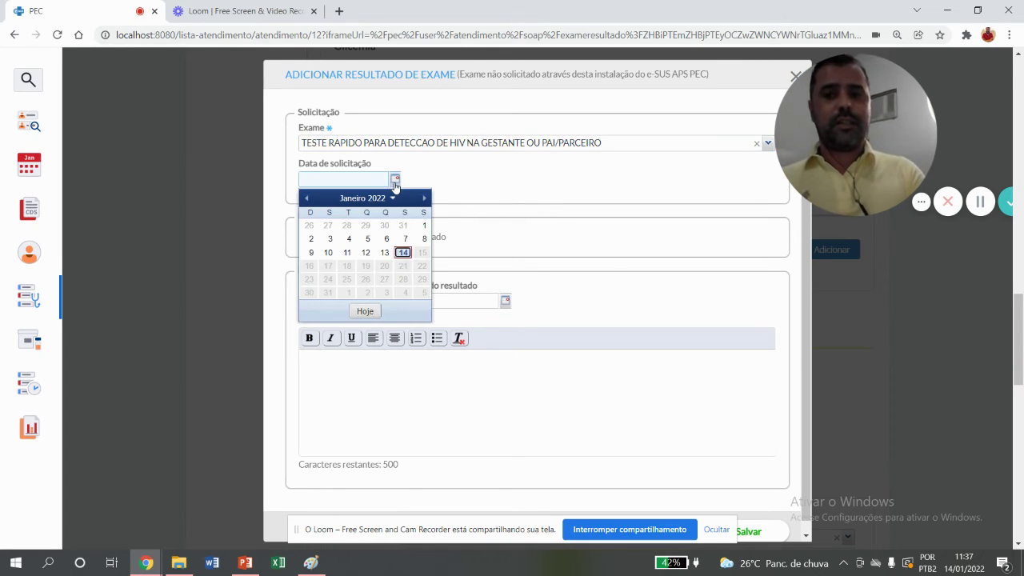
pyautogui.click(402, 253)
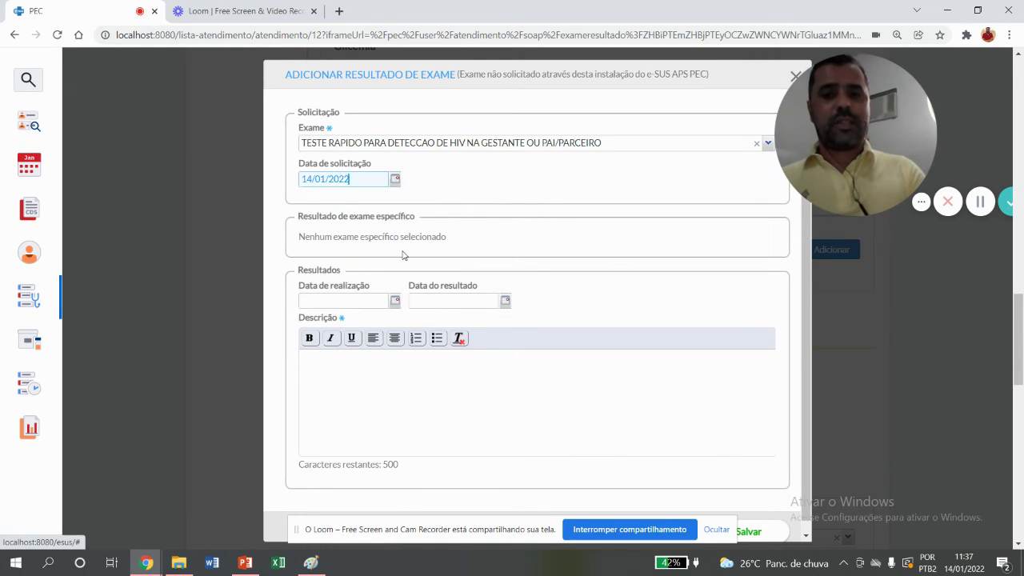
pyautogui.click(396, 304)
pyautogui.click(403, 372)
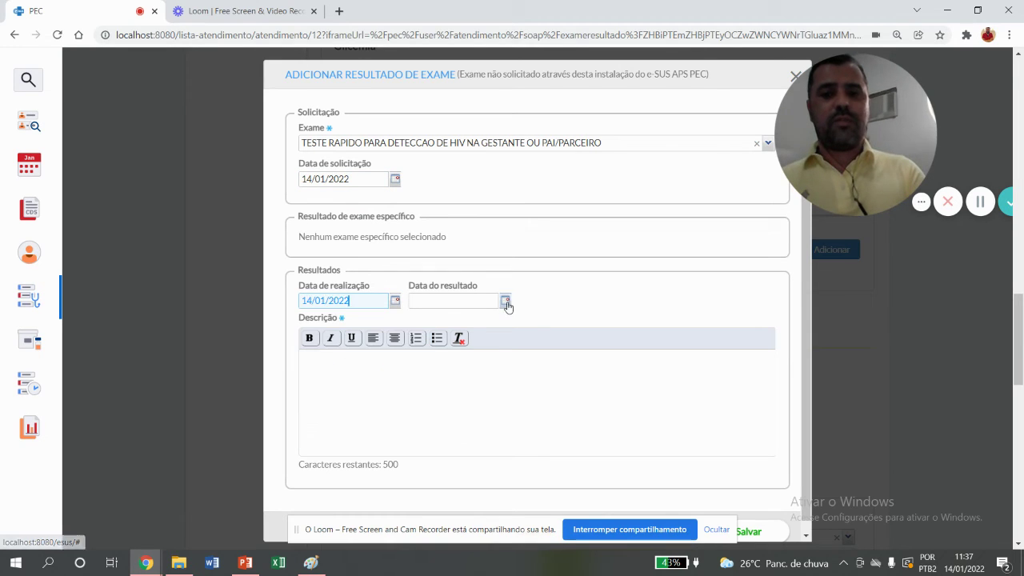
pyautogui.click(505, 302)
pyautogui.click(513, 374)
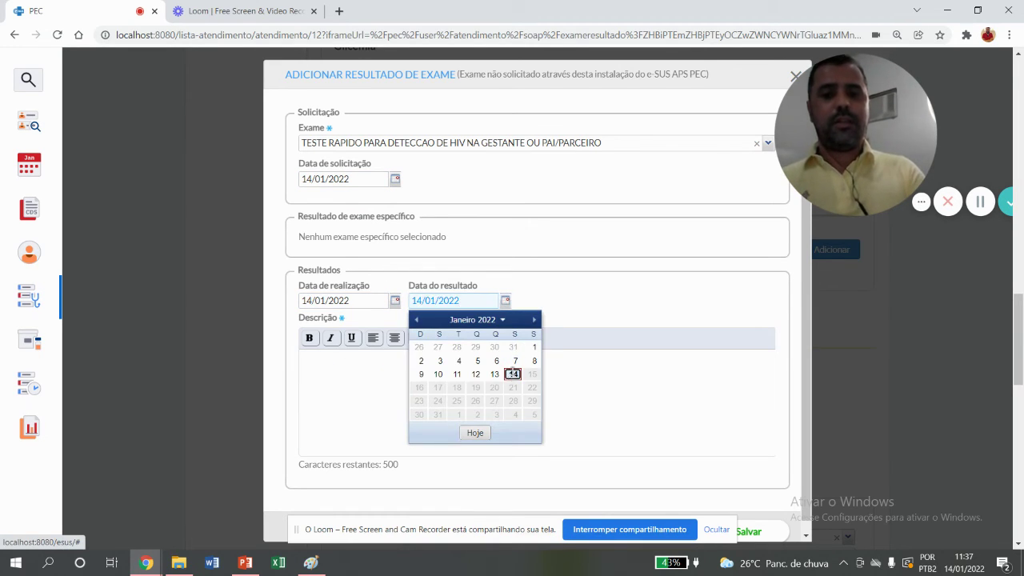
# Describe the HIV rapid test result as "NAO REAGENTE" and save the exam result.
pyautogui.click(502, 370)
pyautogui.write('NAO RE')
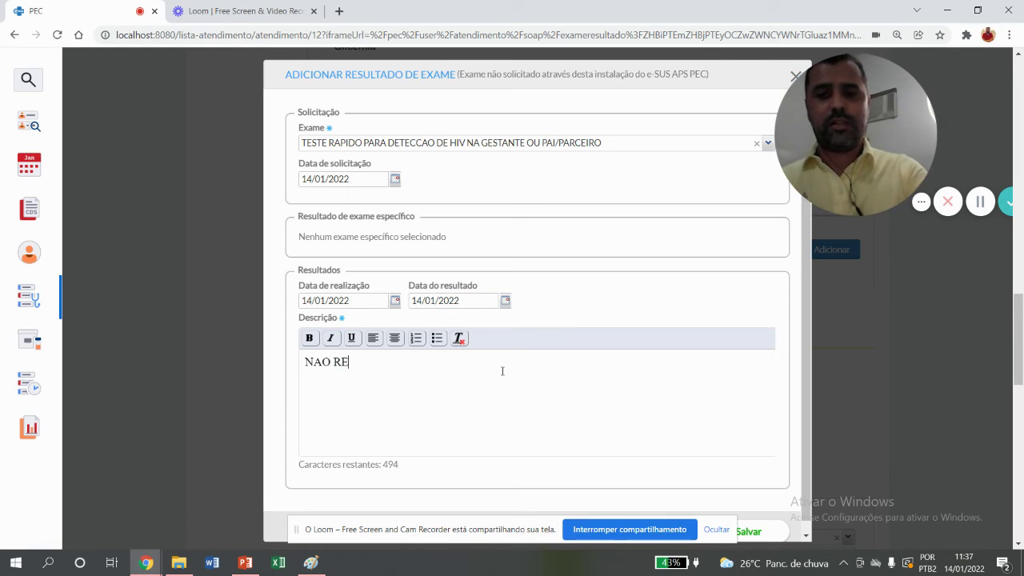
pyautogui.write('S')
pyautogui.press('BackSpace')
pyautogui.press('BackSpace')
pyautogui.press('BackSpace')
pyautogui.write('REAGENTE')
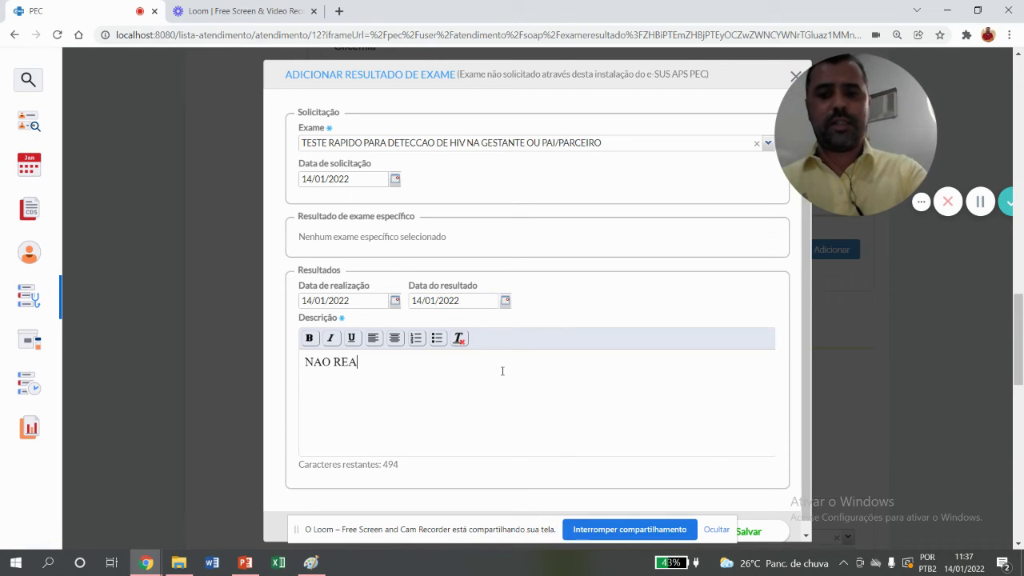
pyautogui.click(757, 533)
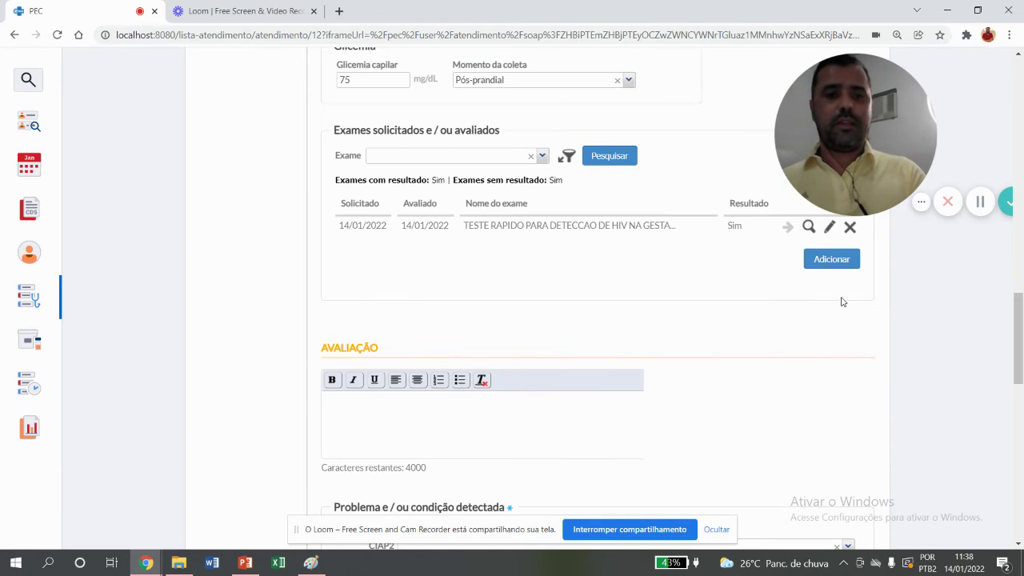
# Start a new exam result for TESTE NÃO TREPONEMICO P/ DETECÇÃO DE SIFILIS EM GESTANTES.
pyautogui.click(832, 264)
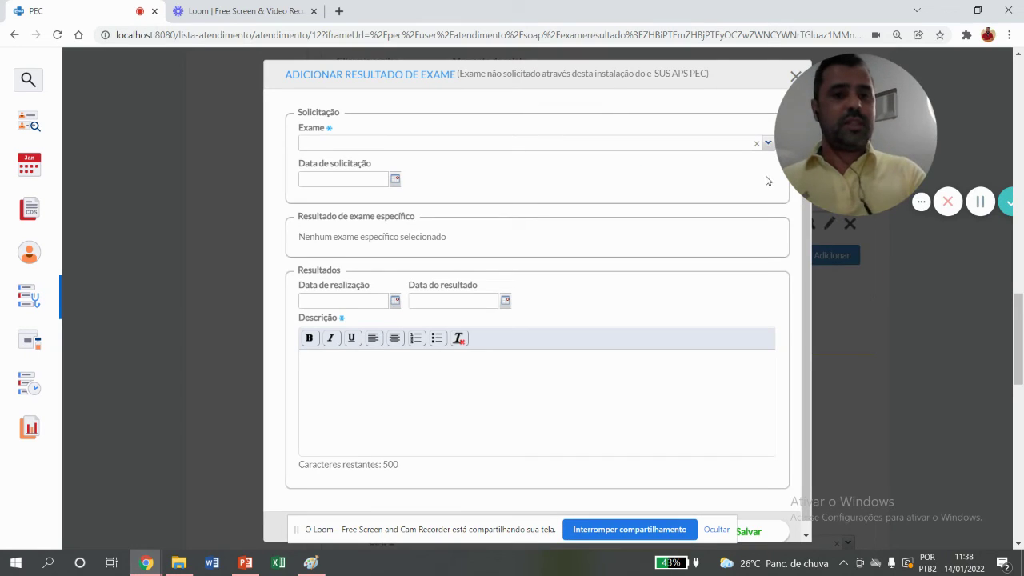
pyautogui.click(630, 144)
pyautogui.write('SIFILIS')
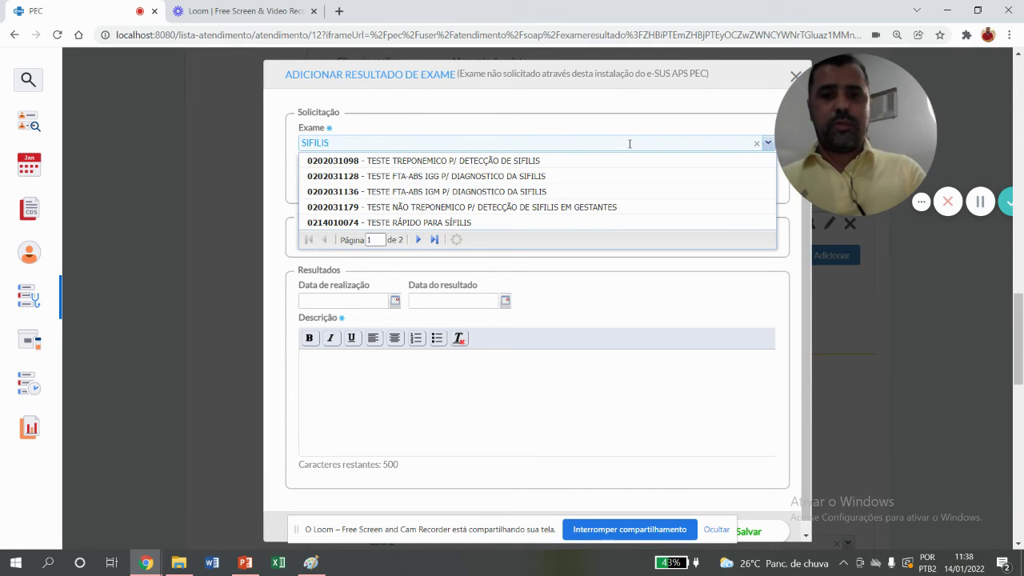
pyautogui.click(613, 208)
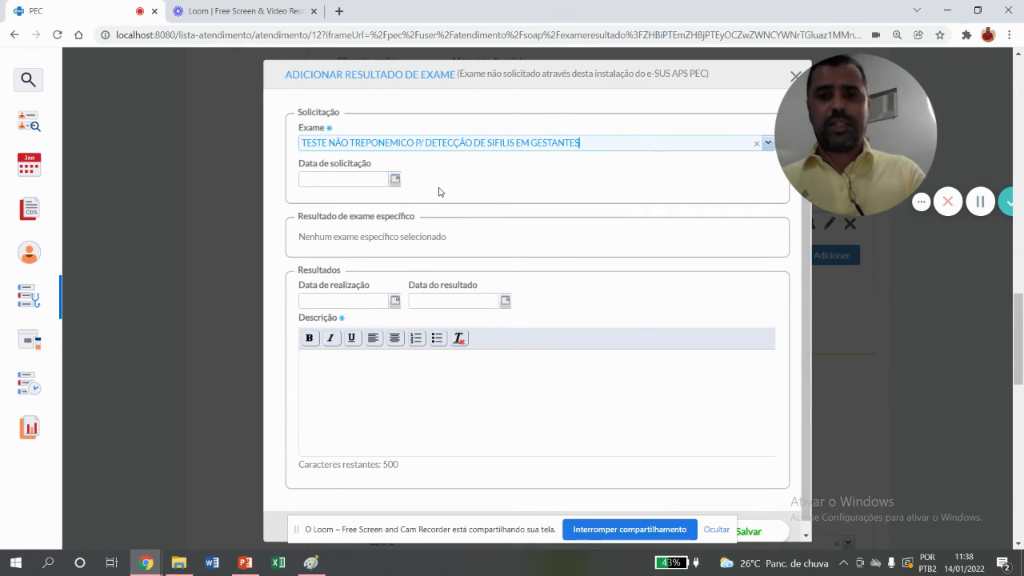
# Set the syphilis exam's Data de solicitação, Data de realização and Data do resultado to 14/01/2022.
pyautogui.click(395, 180)
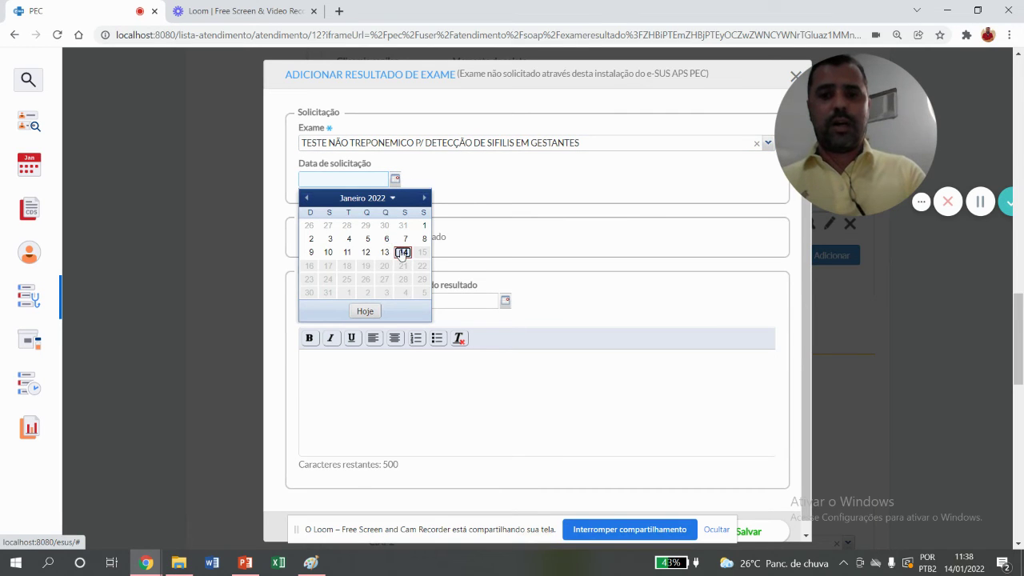
pyautogui.click(403, 252)
pyautogui.click(394, 301)
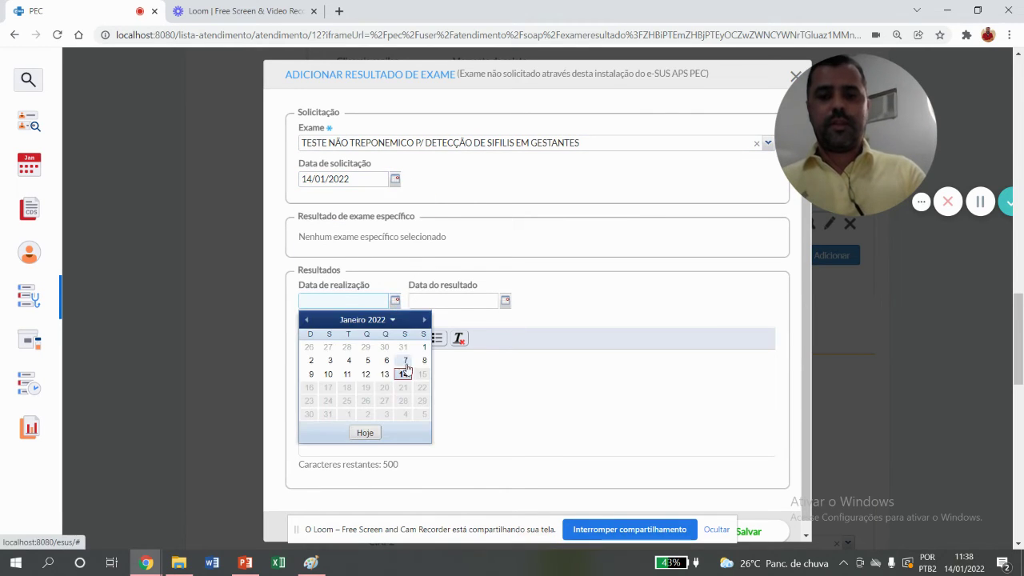
pyautogui.click(404, 375)
pyautogui.click(506, 302)
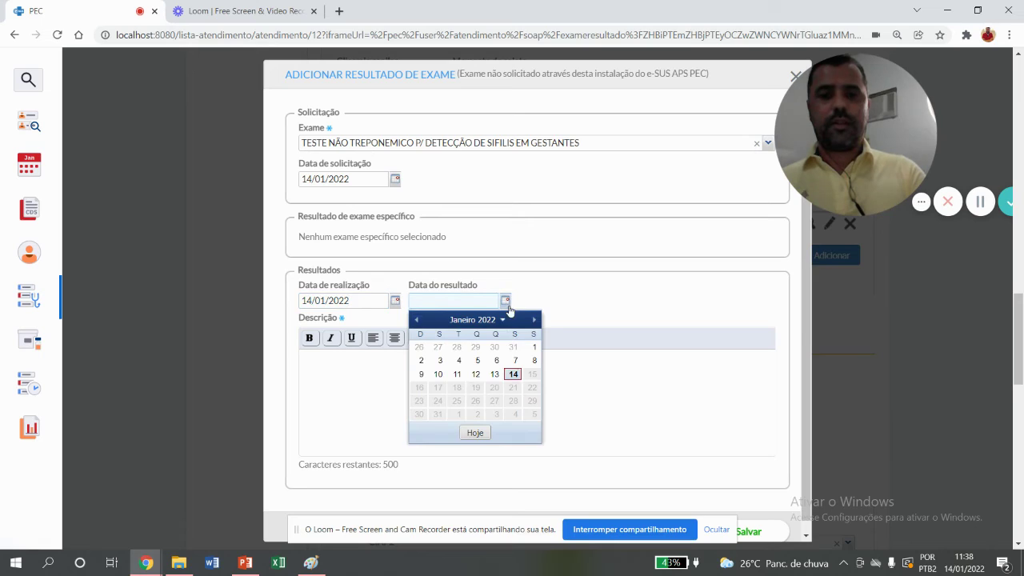
pyautogui.click(516, 369)
# Describe the syphilis test result as "NÃO REAGENTE" and save the exam result.
pyautogui.click(506, 369)
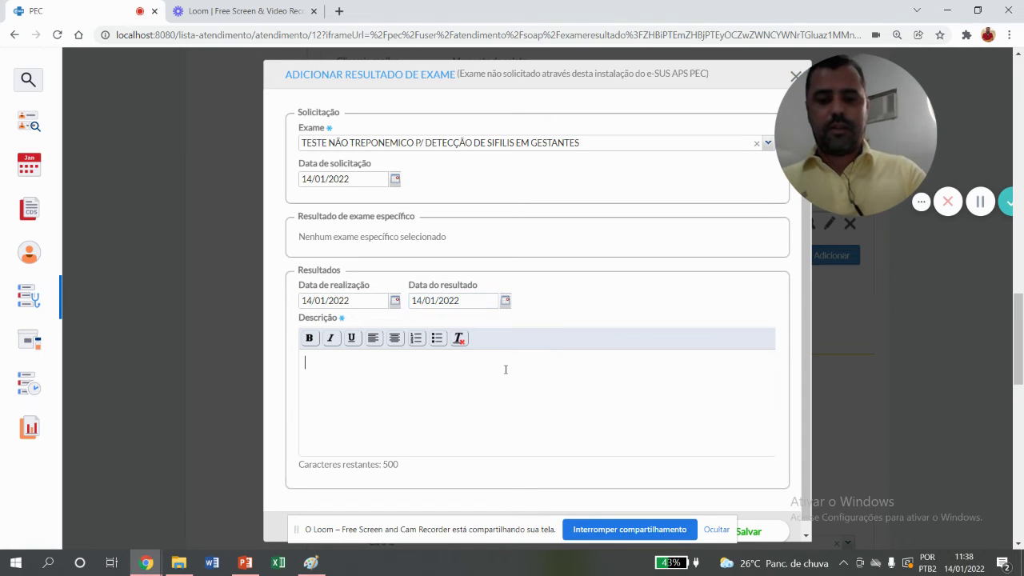
pyautogui.write('NÃO REAGENTE')
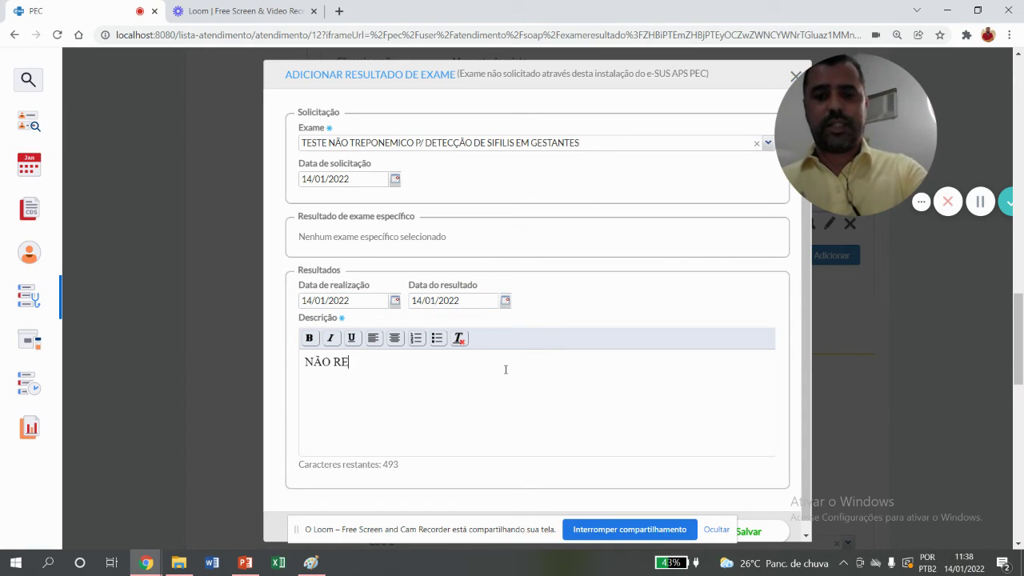
pyautogui.click(753, 531)
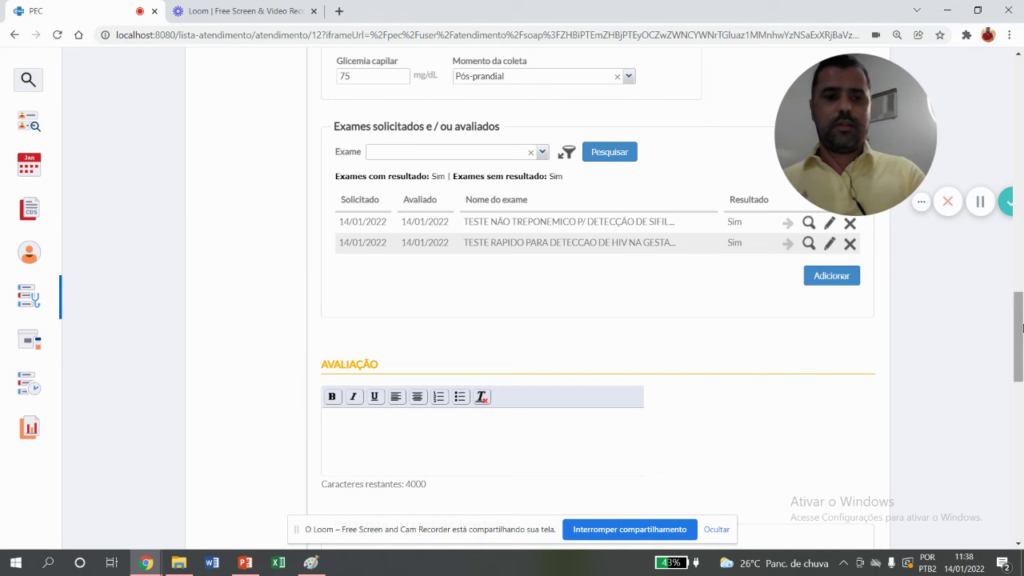
# Start another exam result and find the exam with "BETA", choosing the beta HCG entry TESTE DE GRAVIDEZ.
pyautogui.moveTo(1016, 327); pyautogui.dragTo(1016, 338)
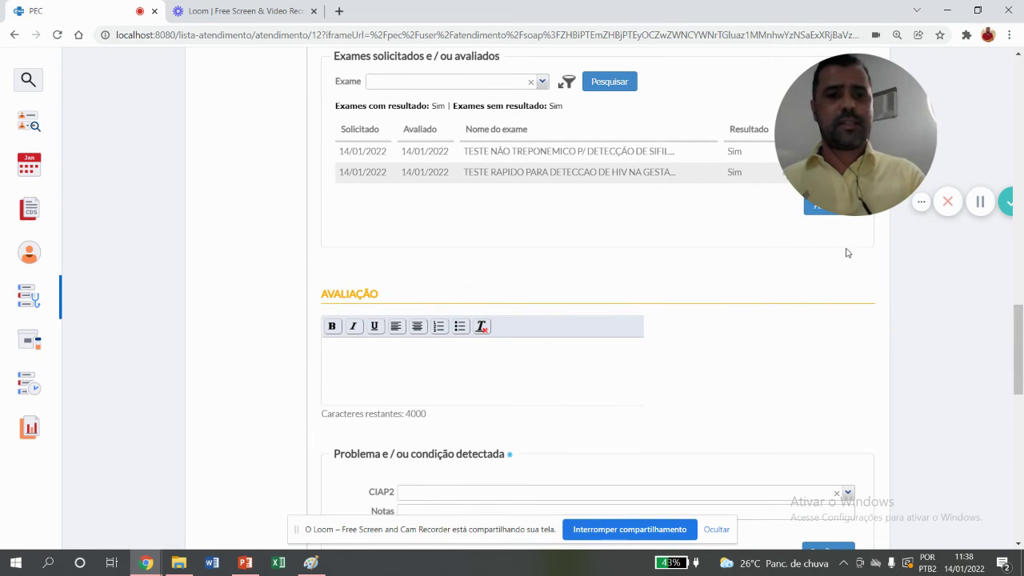
pyautogui.moveTo(817, 210)
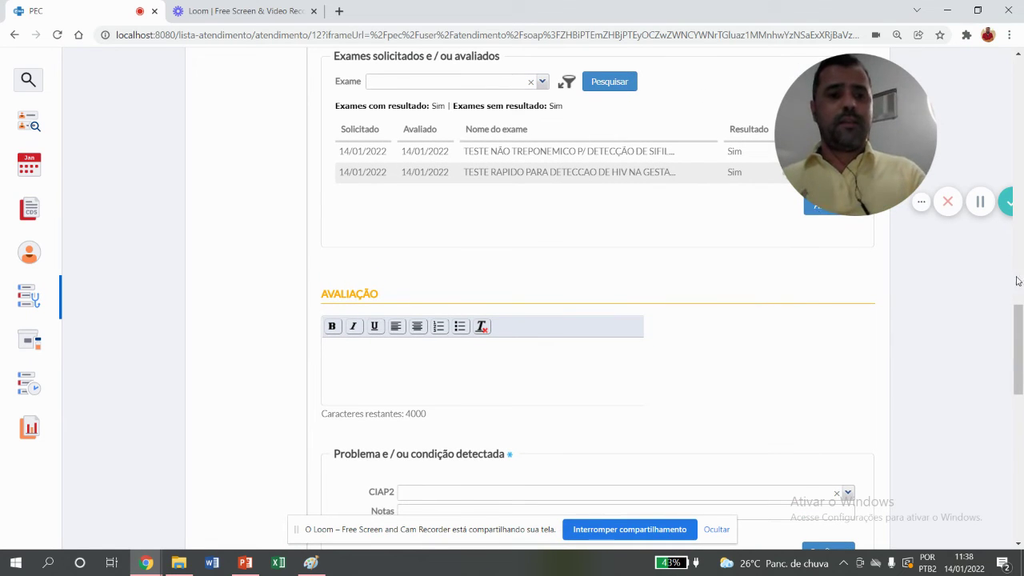
pyautogui.moveTo(1018, 340); pyautogui.dragTo(1018, 334)
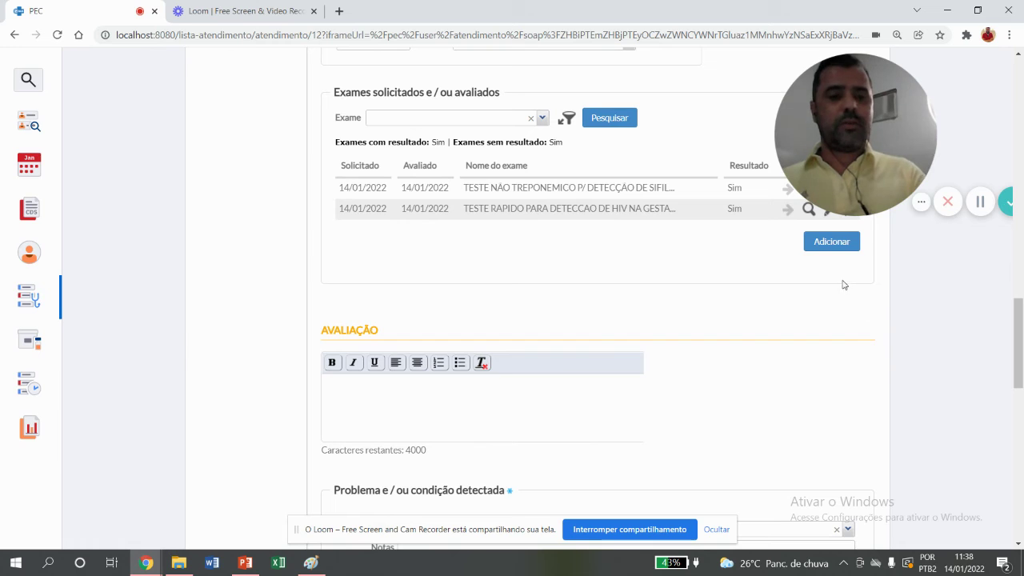
pyautogui.click(836, 246)
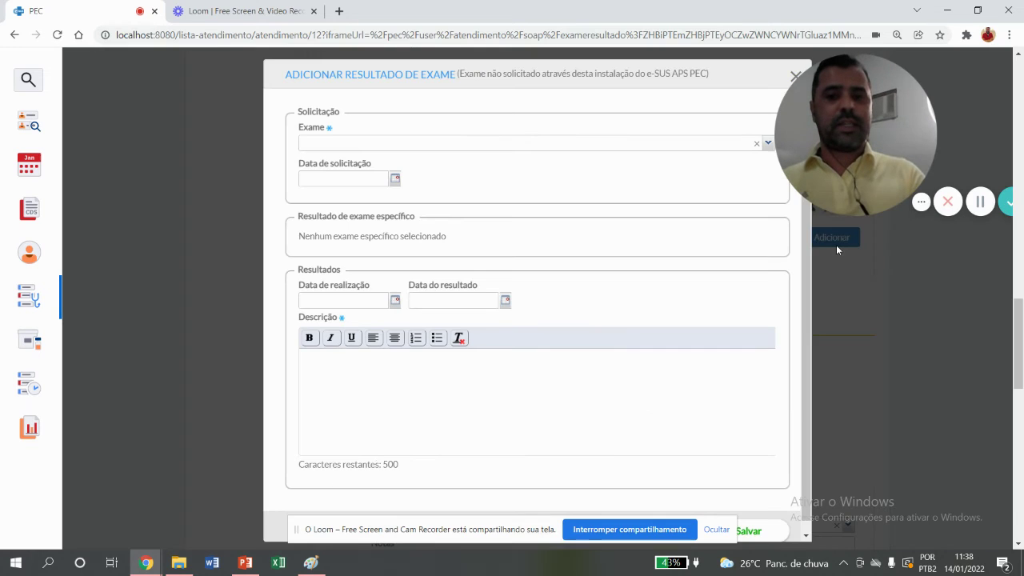
pyautogui.click(486, 140)
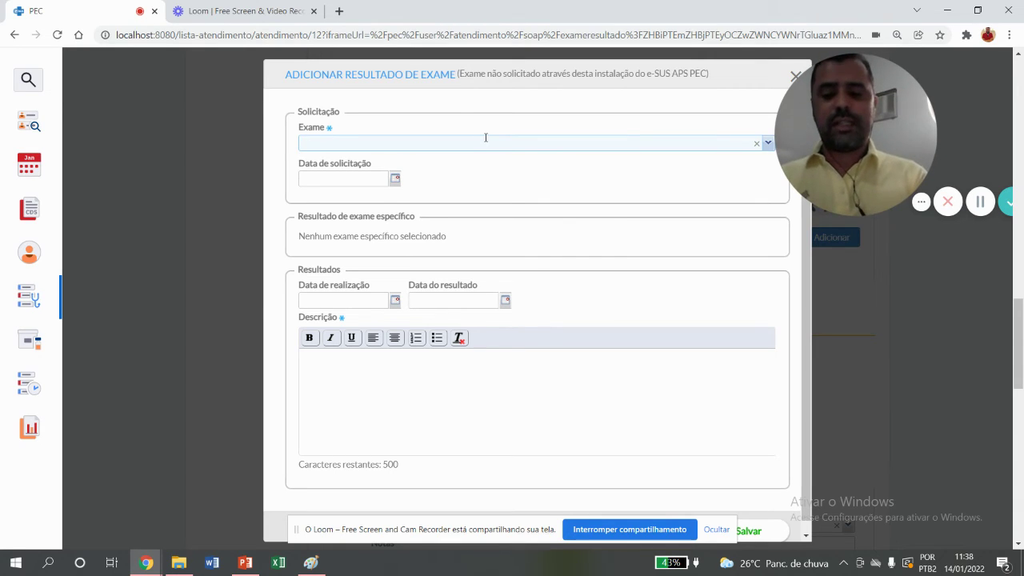
pyautogui.write('BET')
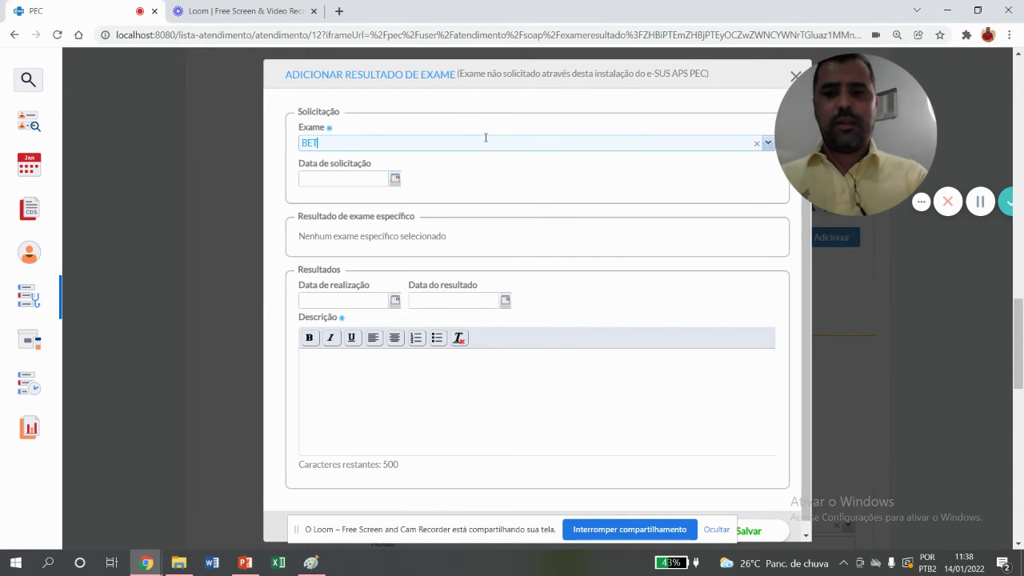
pyautogui.write('A')
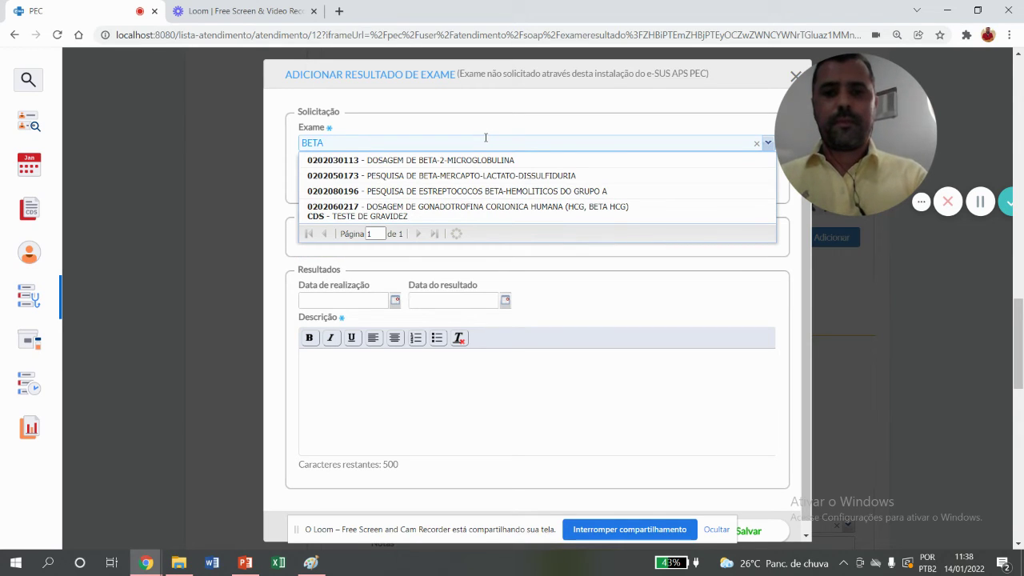
pyautogui.click(573, 207)
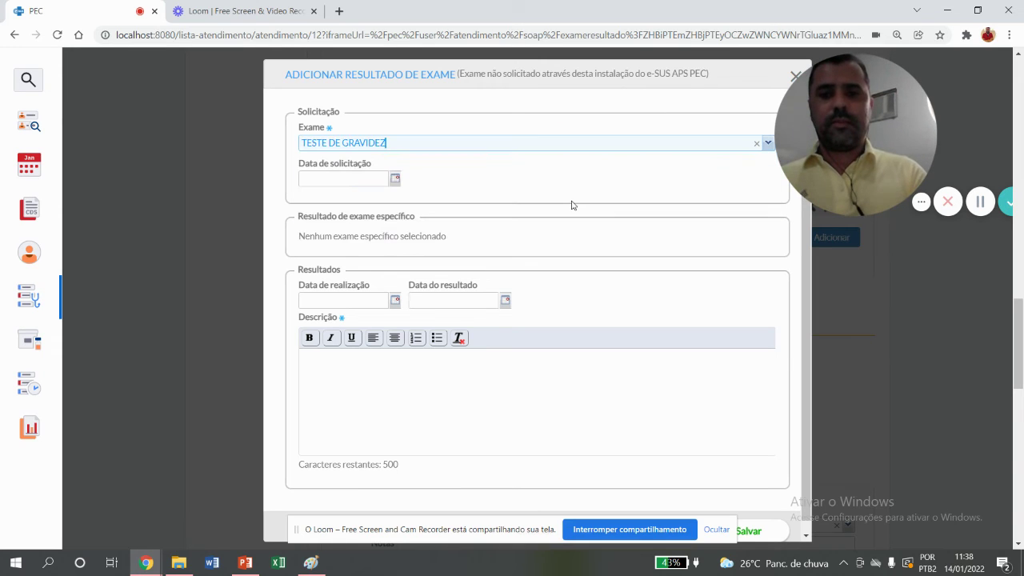
# Set the pregnancy test's Data de solicitação to 03/01/2022, and its Data de realização and Data do resultado to 04/01/2022.
pyautogui.click(393, 178)
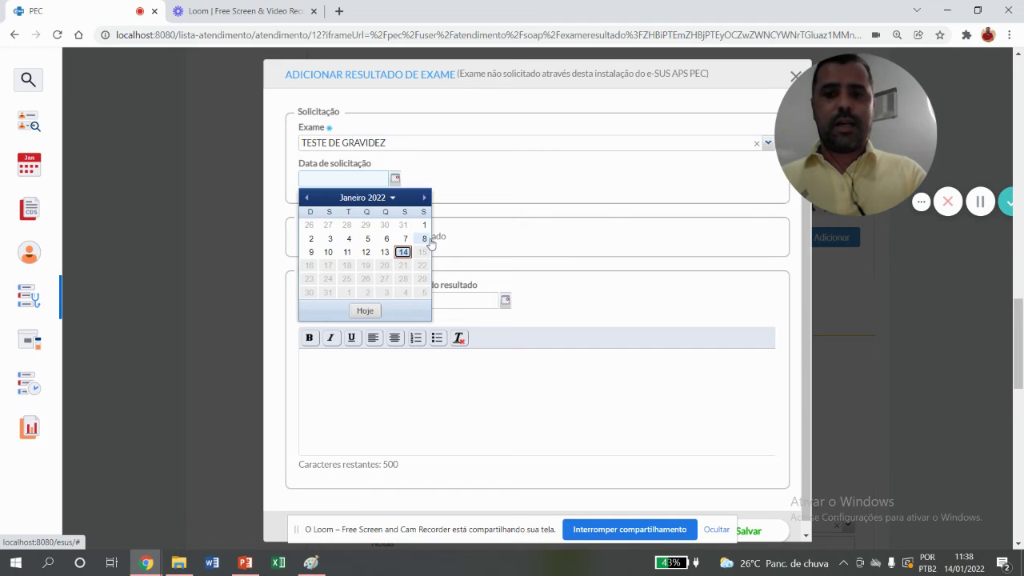
pyautogui.click(329, 239)
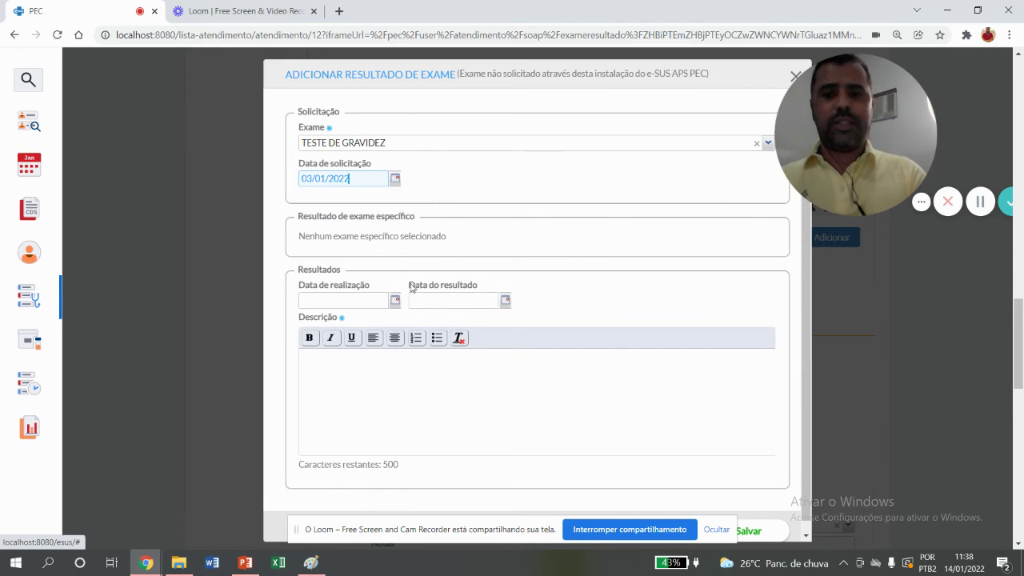
pyautogui.click(394, 301)
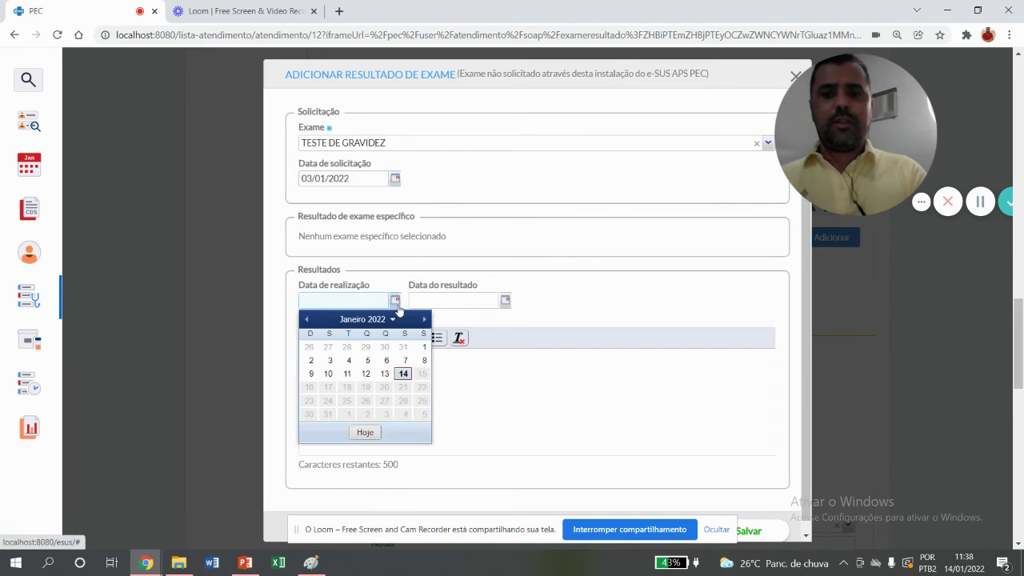
pyautogui.click(349, 360)
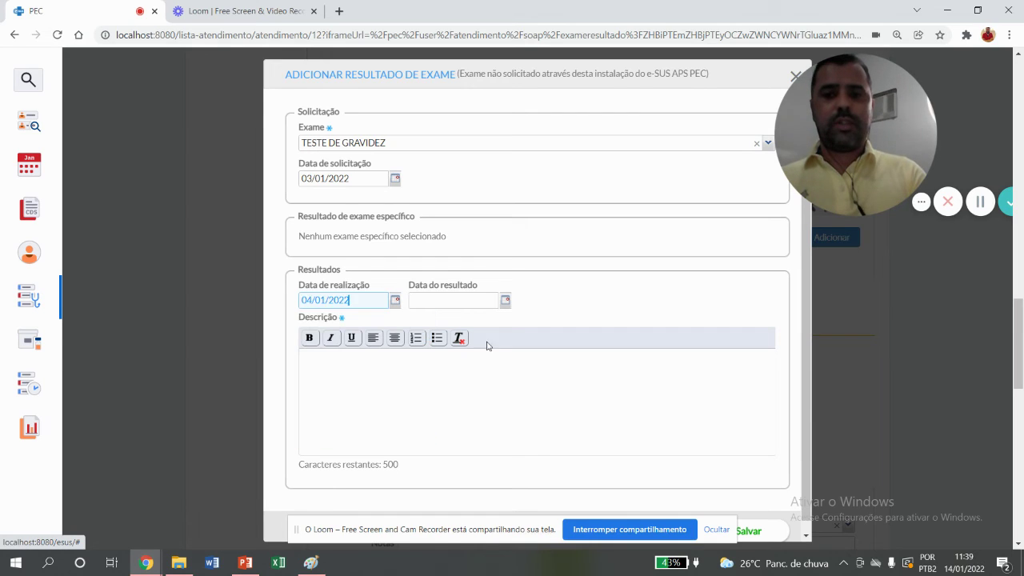
pyautogui.click(505, 302)
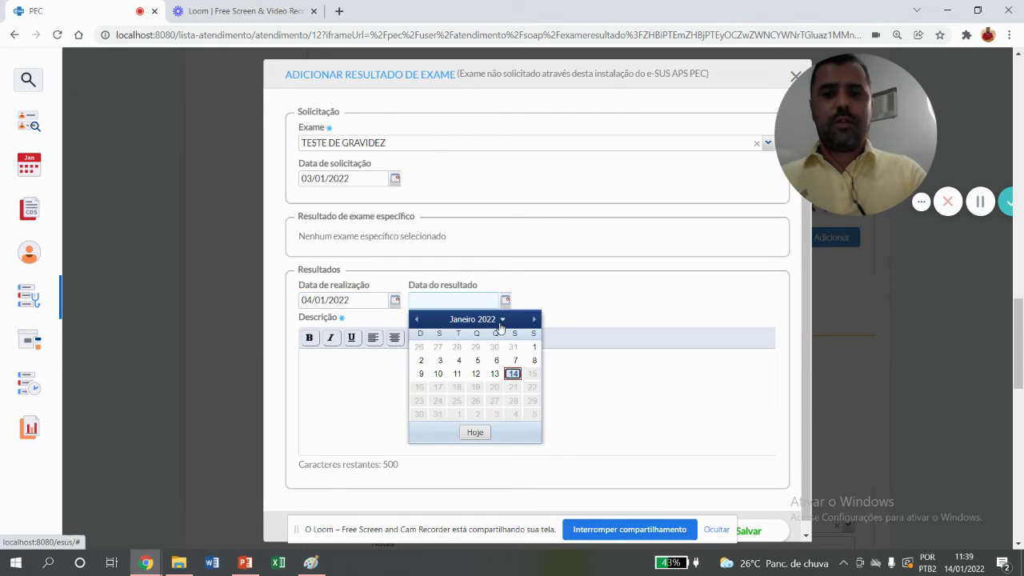
pyautogui.click(457, 361)
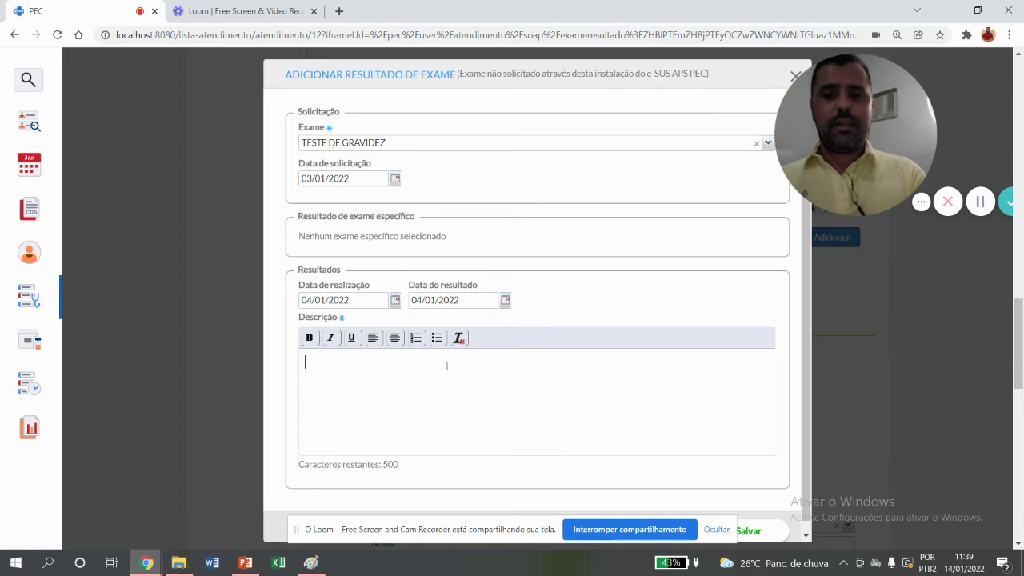
# Describe the pregnancy test result as "POSITIVO" and save the exam result.
pyautogui.write('OSITIVO')
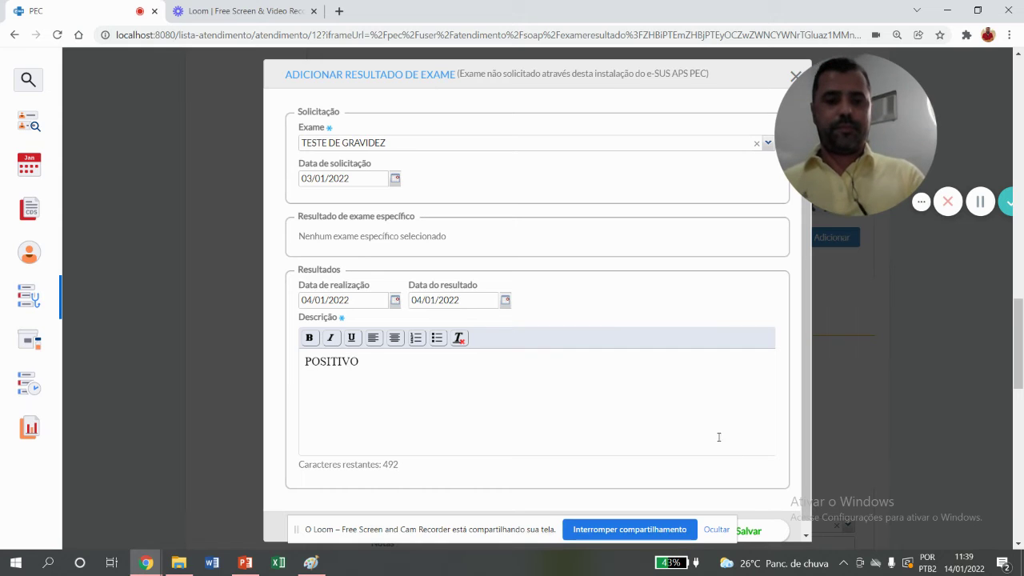
pyautogui.click(749, 531)
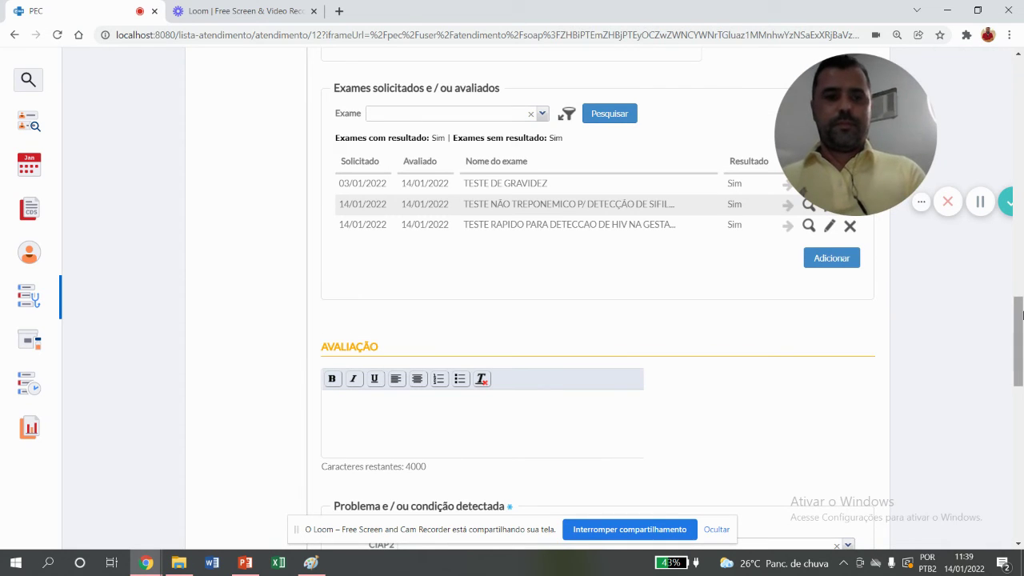
# Enter "DIAGNOSTICO ATUAL" as the free text of the Avaliação section.
pyautogui.moveTo(1021, 333); pyautogui.dragTo(1016, 387)
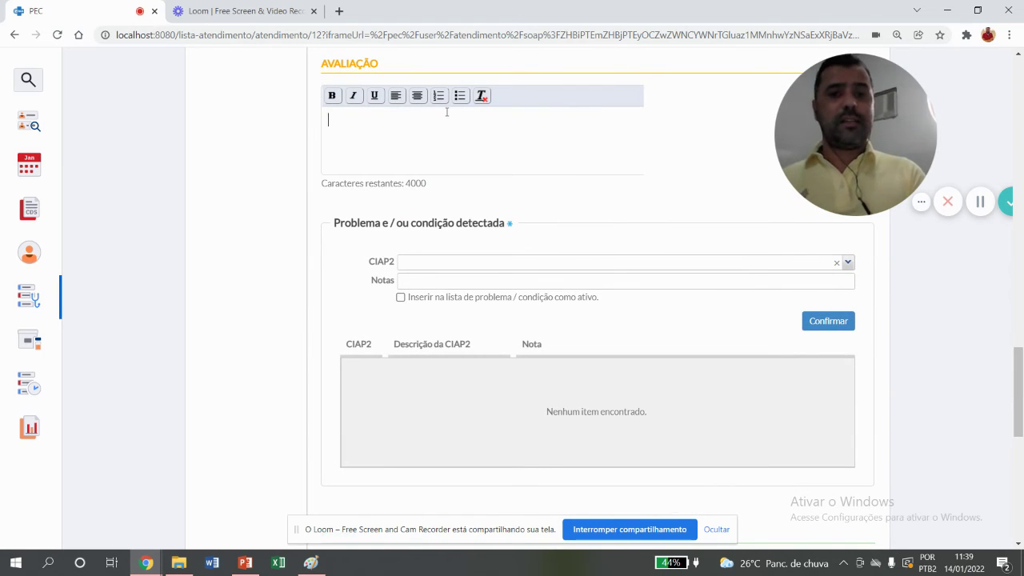
pyautogui.write('DIAGN')
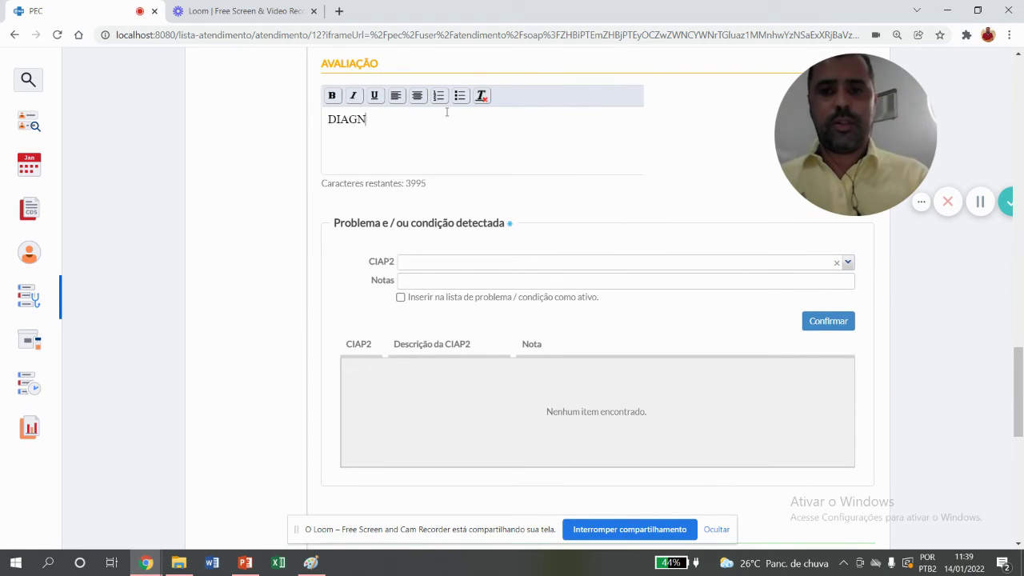
pyautogui.write('OSTICO ')
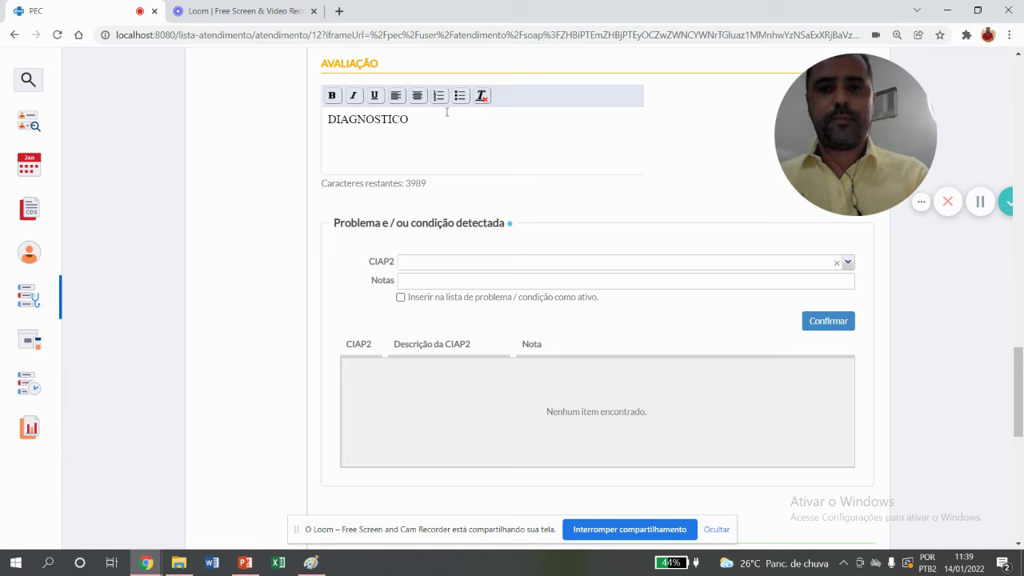
pyautogui.write('ATUAL')
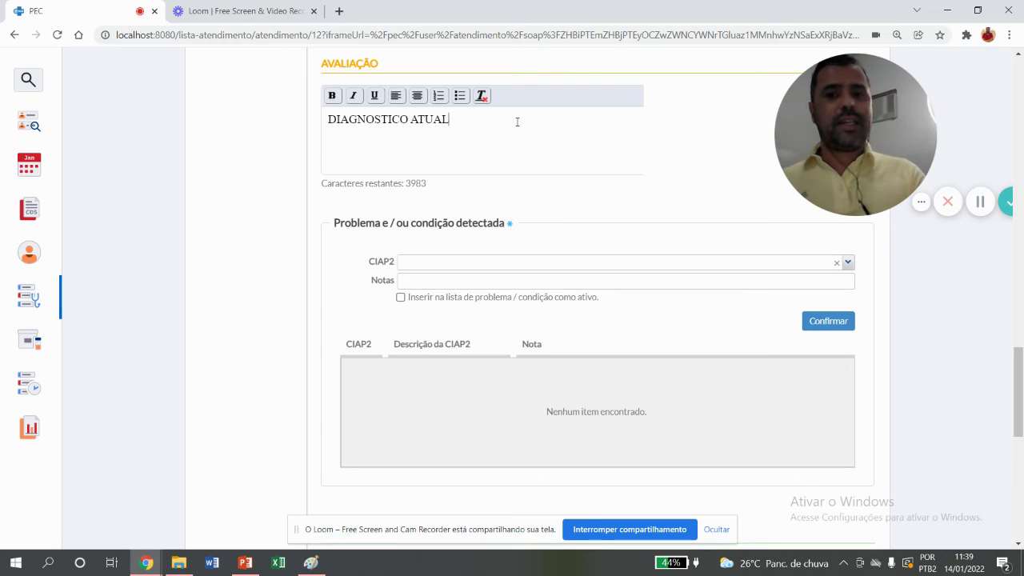
# Add CIAP2 code W78, GRAVIDEZ, to Problema e / ou condição detectada.
pyautogui.scroll(-1, 1021, 385)
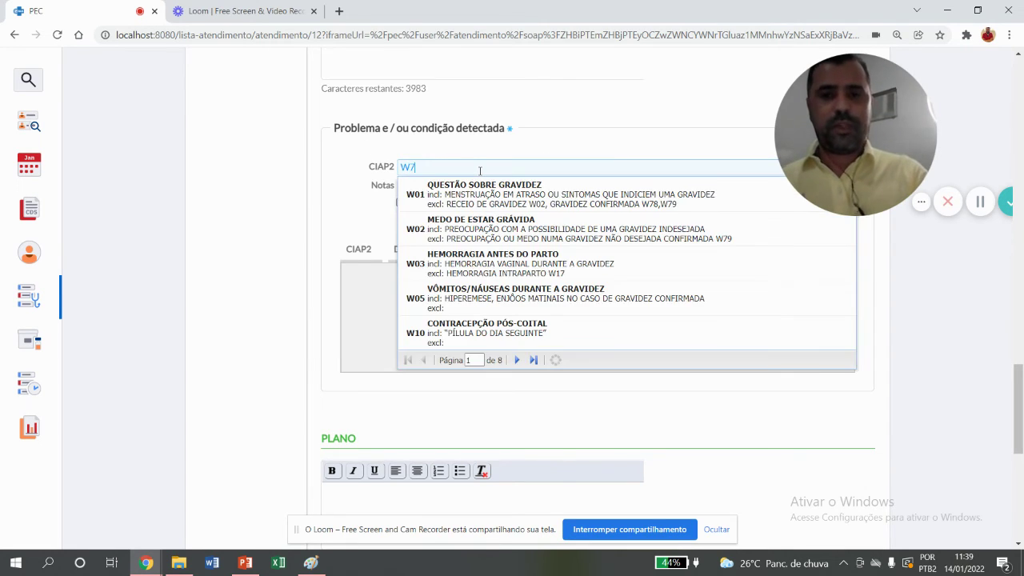
pyautogui.write('78')
pyautogui.click(483, 189)
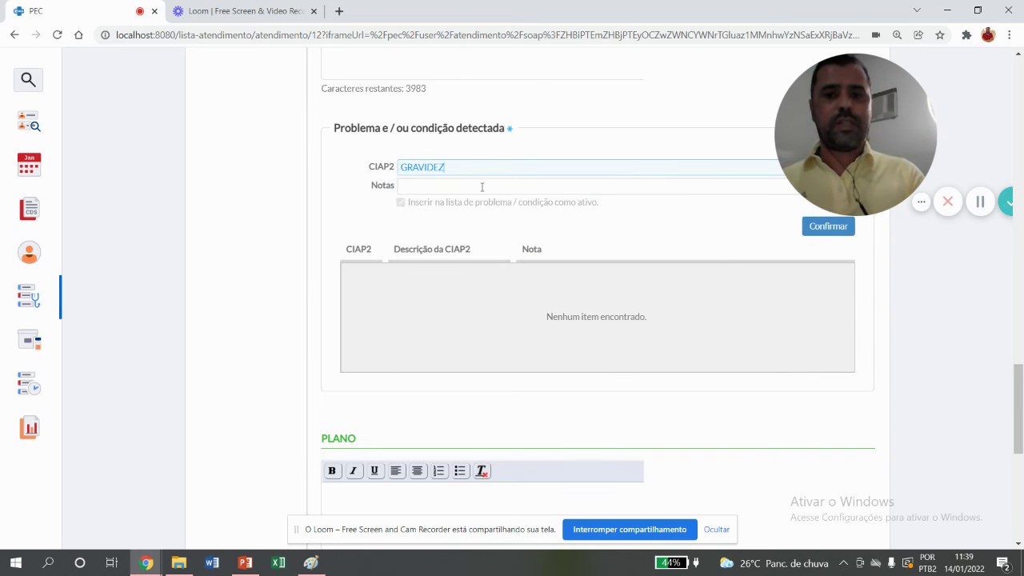
pyautogui.click(832, 228)
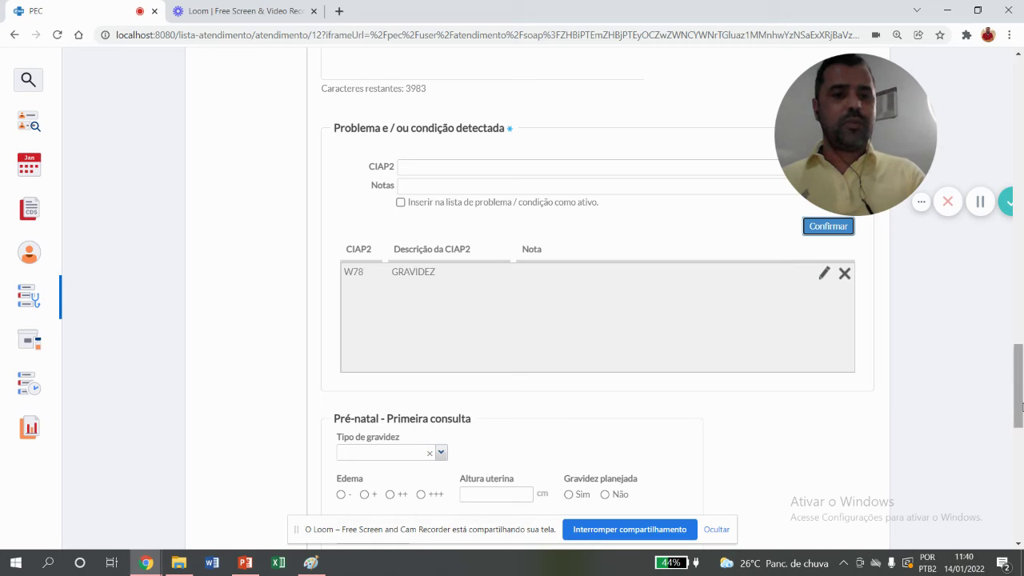
# Enable the option Inserir na lista de problema / condição como ativo under Problema e / ou condição detectada.
pyautogui.scroll(-2, 1019, 401)
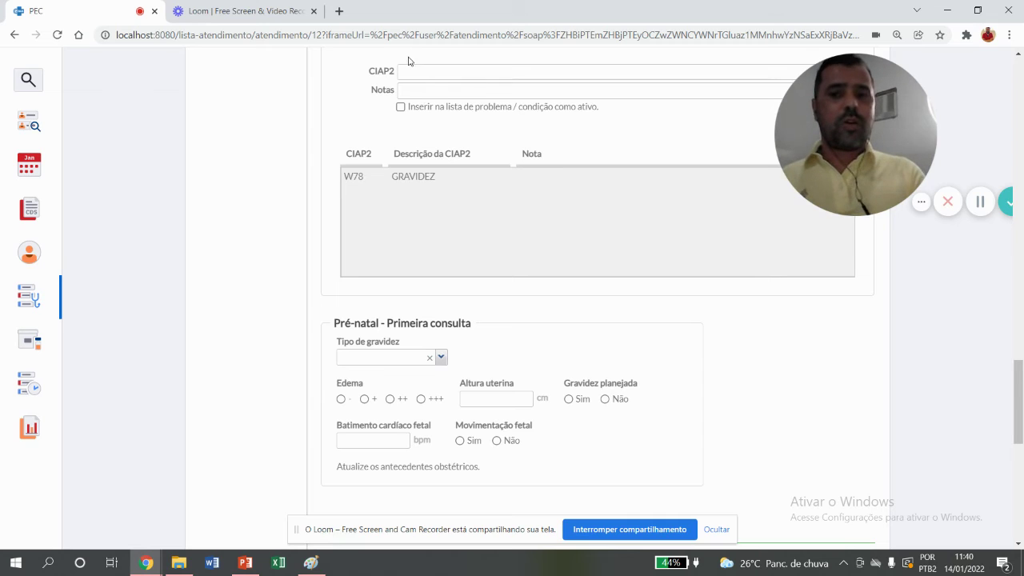
pyautogui.click(414, 90)
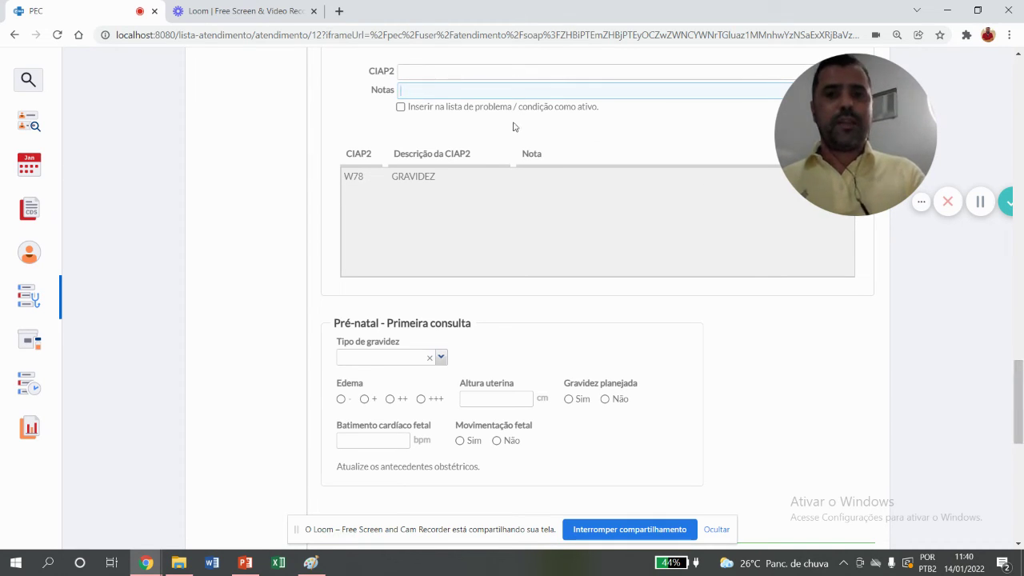
pyautogui.click(402, 107)
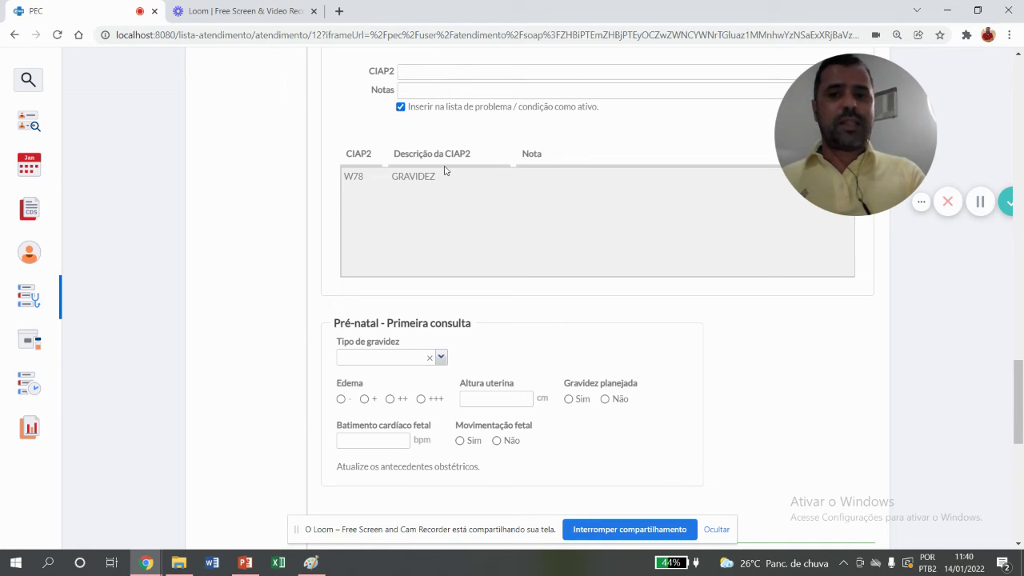
# Delete the W78 GRAVIDEZ entry from Problema e / ou condição detectada and confirm the exclusion.
pyautogui.scroll(2, 850, 330)
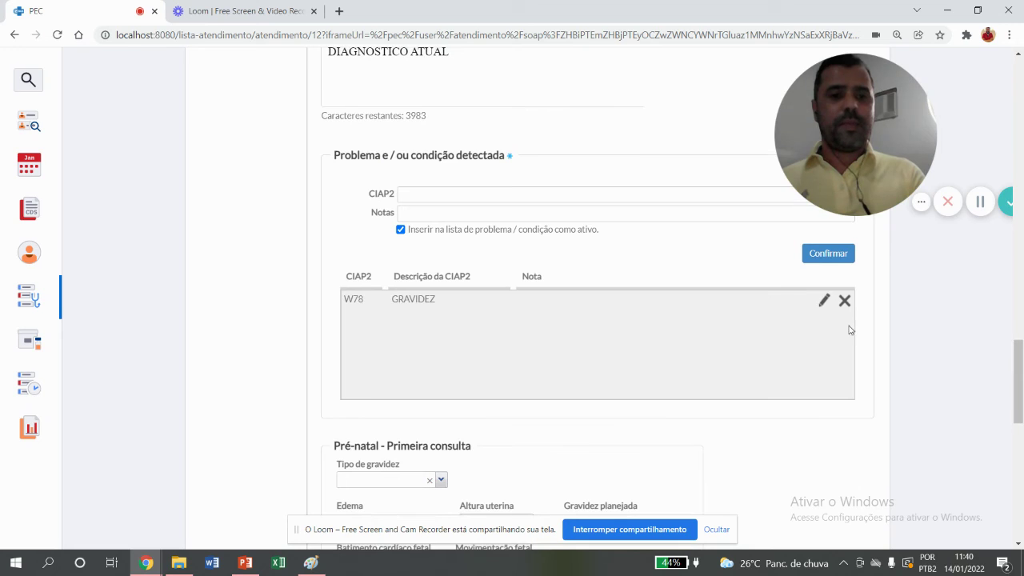
pyautogui.click(844, 301)
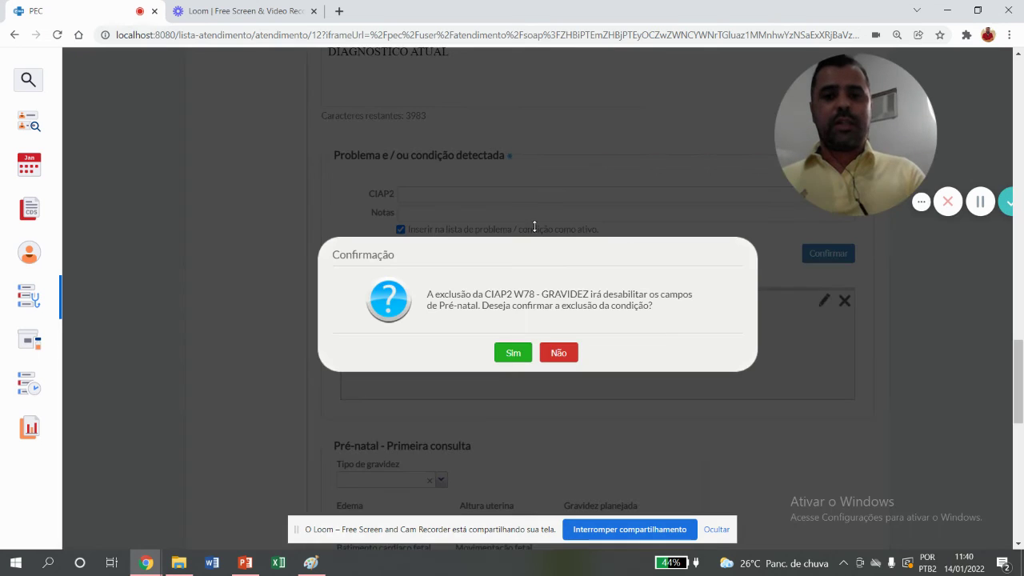
pyautogui.click(529, 354)
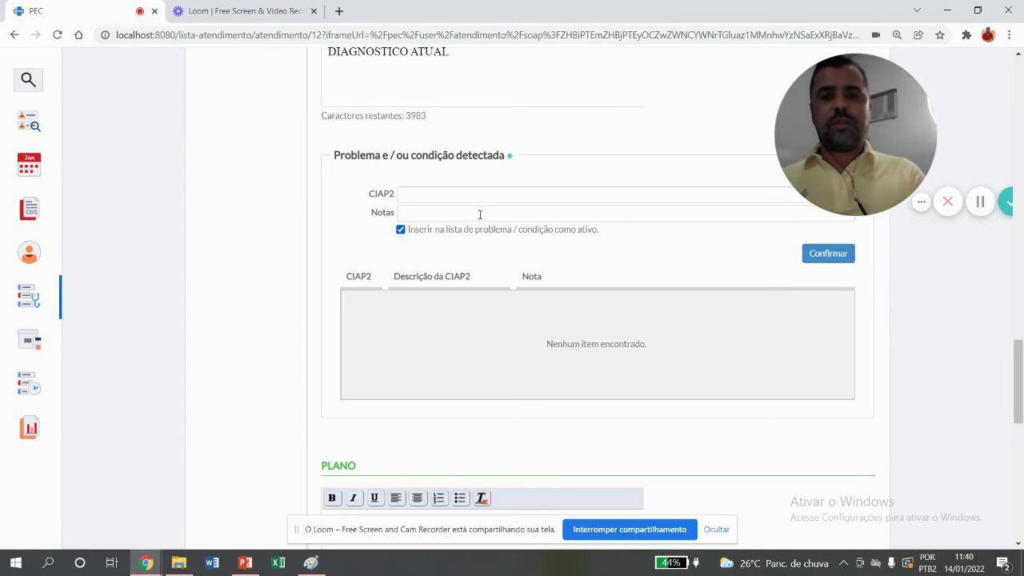
# Add CIAP2 code W78, GRAVIDEZ, to the emptied list of detected problems as an active condition.
pyautogui.click(476, 193)
pyautogui.write('P')
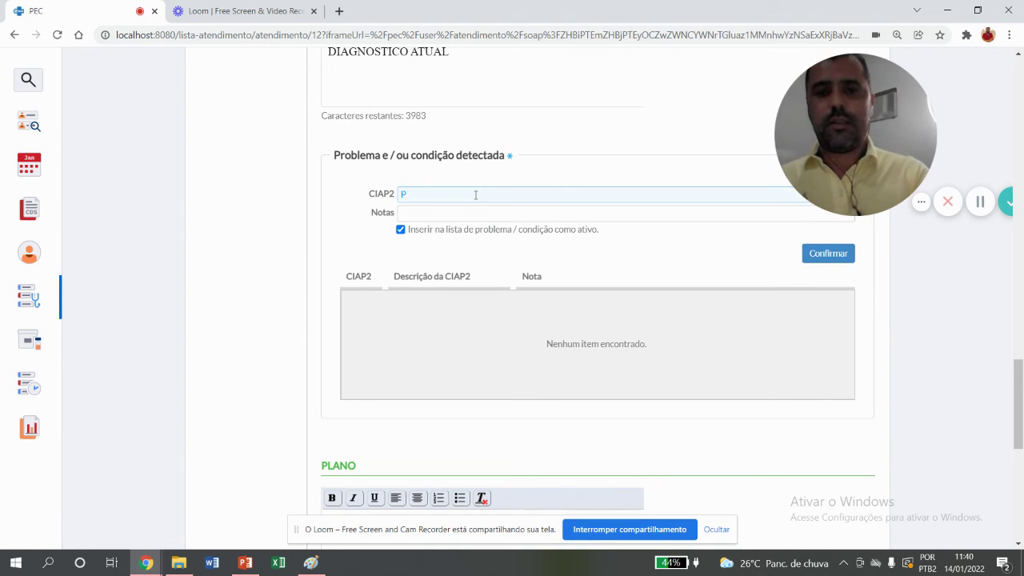
pyautogui.write('7')
pyautogui.press('BackSpace')
pyautogui.write('W78')
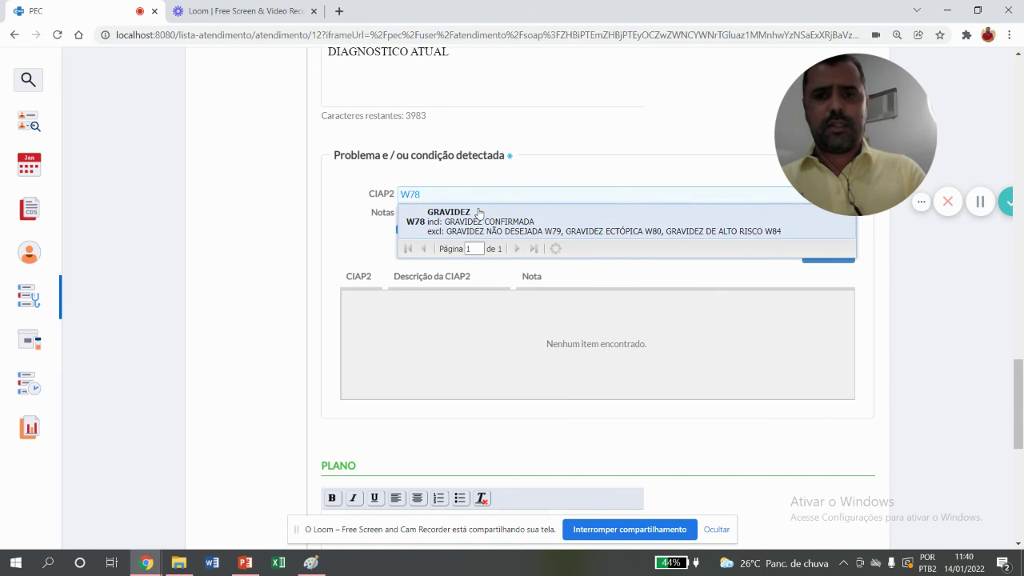
pyautogui.click(476, 213)
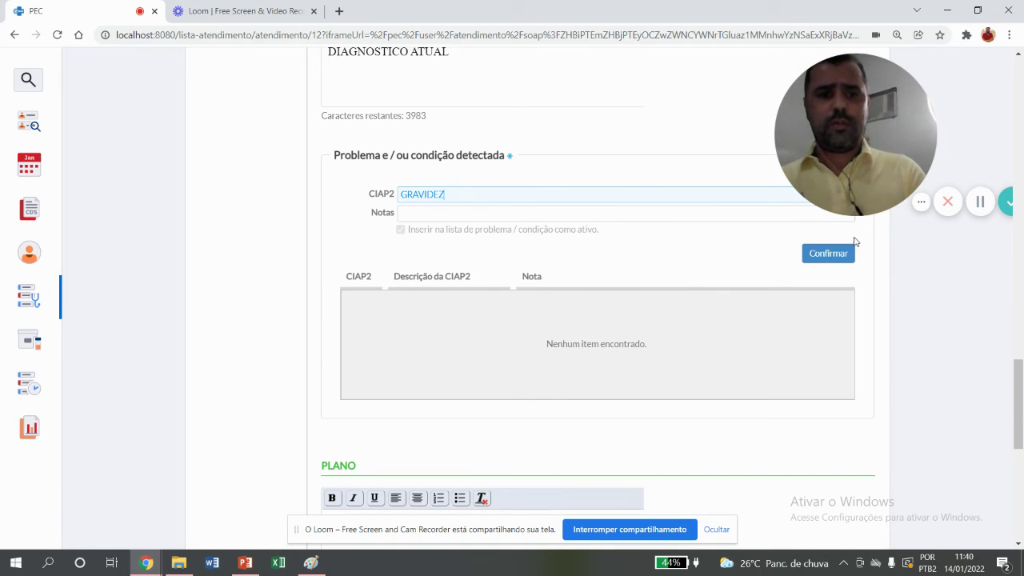
pyautogui.click(837, 254)
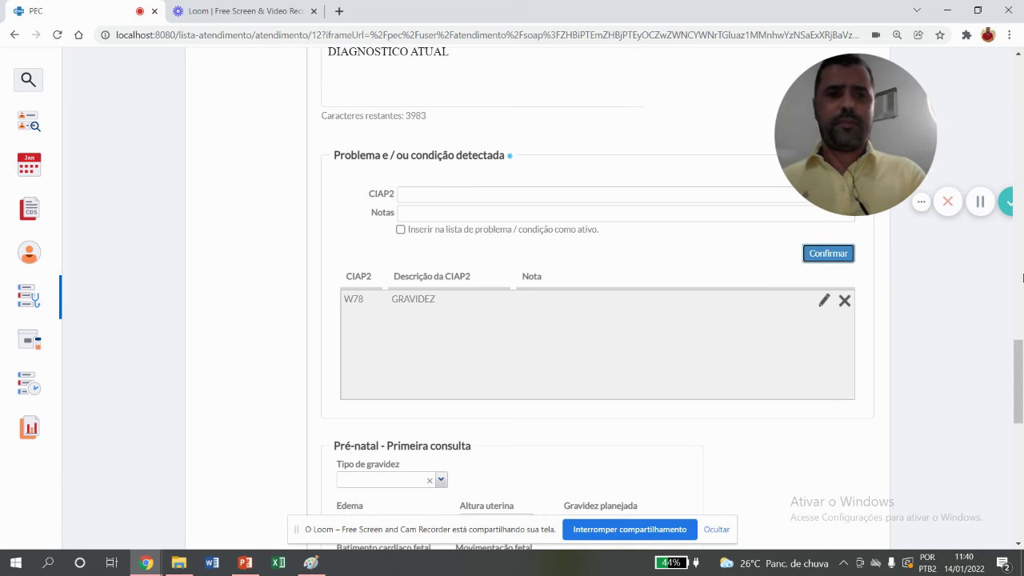
# Fill in Pré-natal - Primeira consulta with Tipo de gravidez Única, Edema "-" and Gravidez planejada Sim.
pyautogui.moveTo(1016, 382); pyautogui.dragTo(1004, 438)
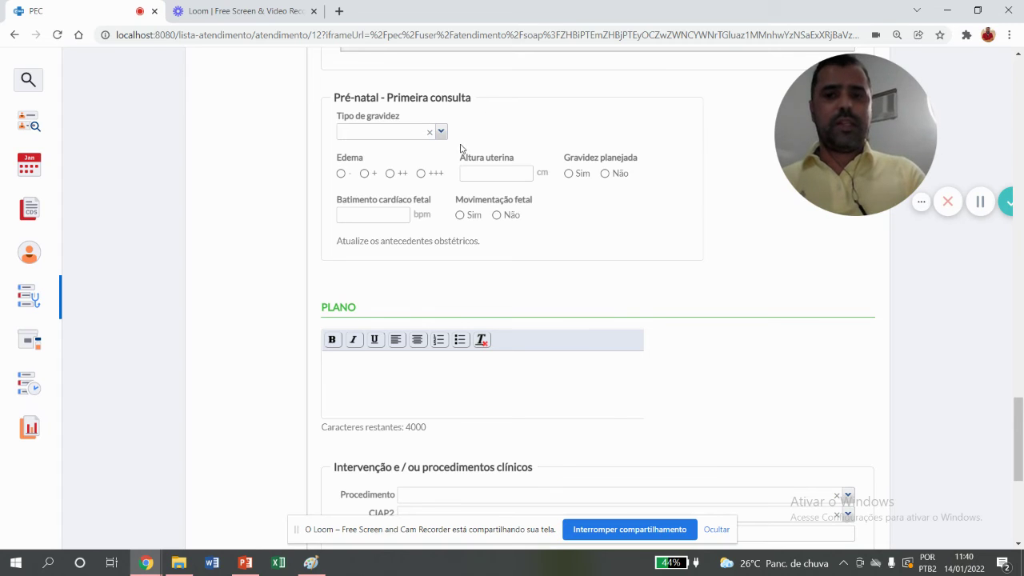
pyautogui.click(440, 132)
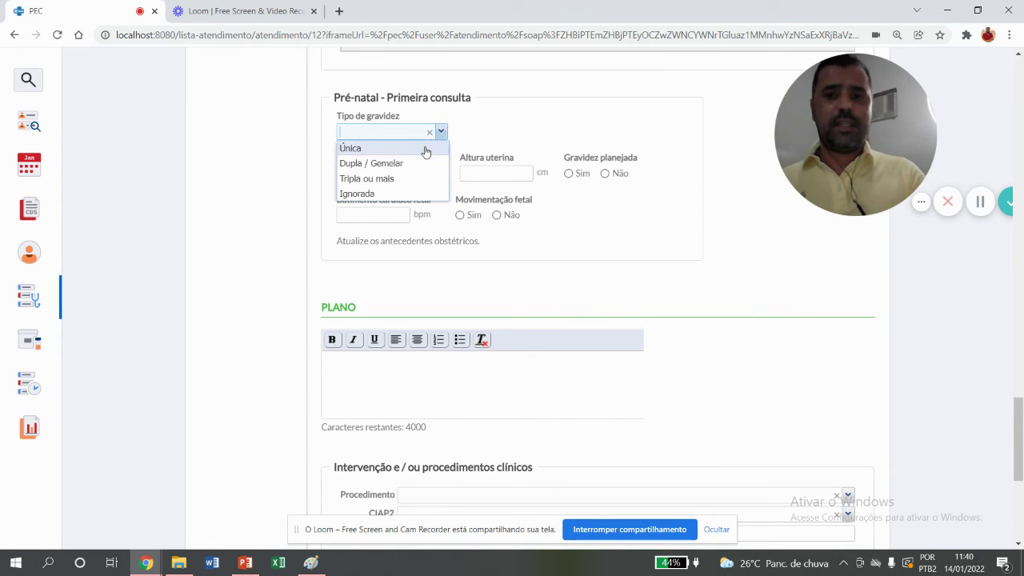
pyautogui.click(424, 149)
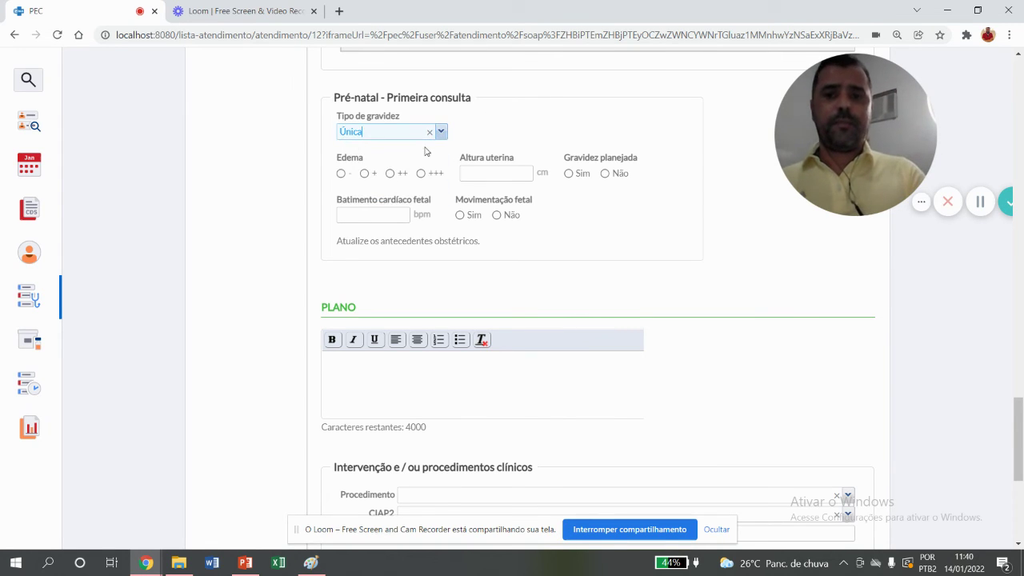
pyautogui.click(341, 173)
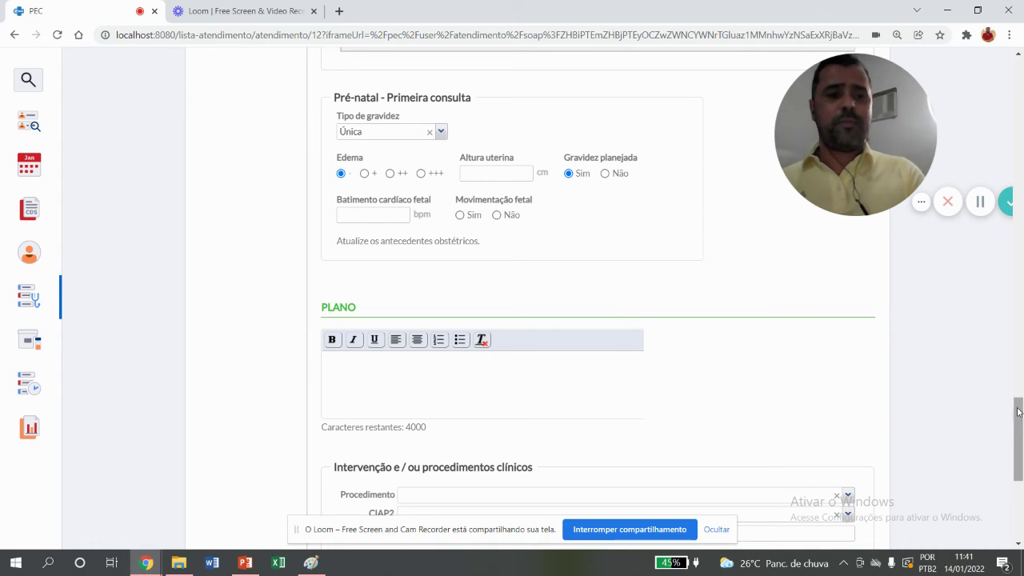
# Enter "PRESCRIÇÕES MEDICAMENTOSAS, ORIENTAÇÕES GERAIS....." as the free text of the Plano section.
pyautogui.scroll(-3, 543, 170)
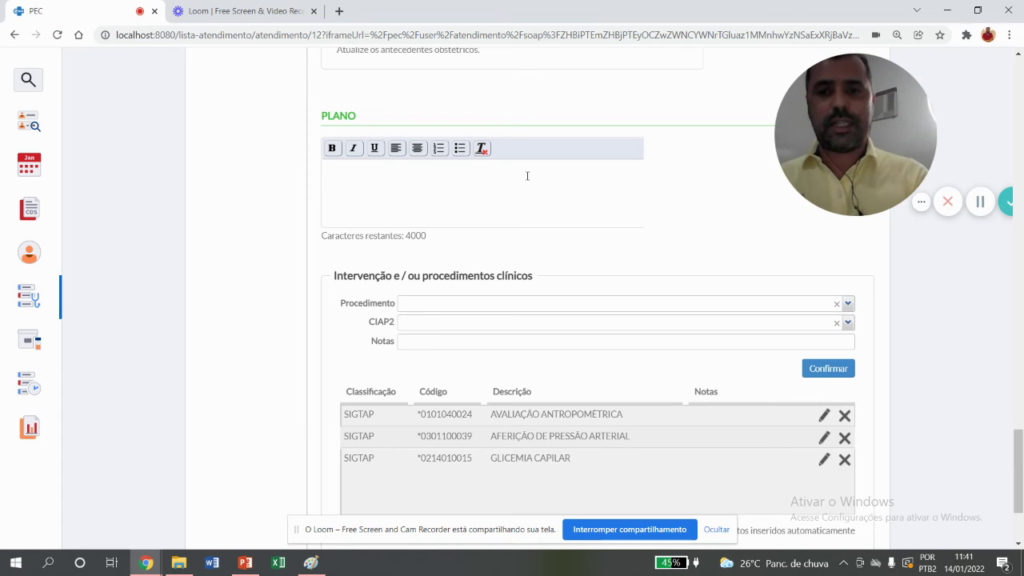
pyautogui.write('PRESCR')
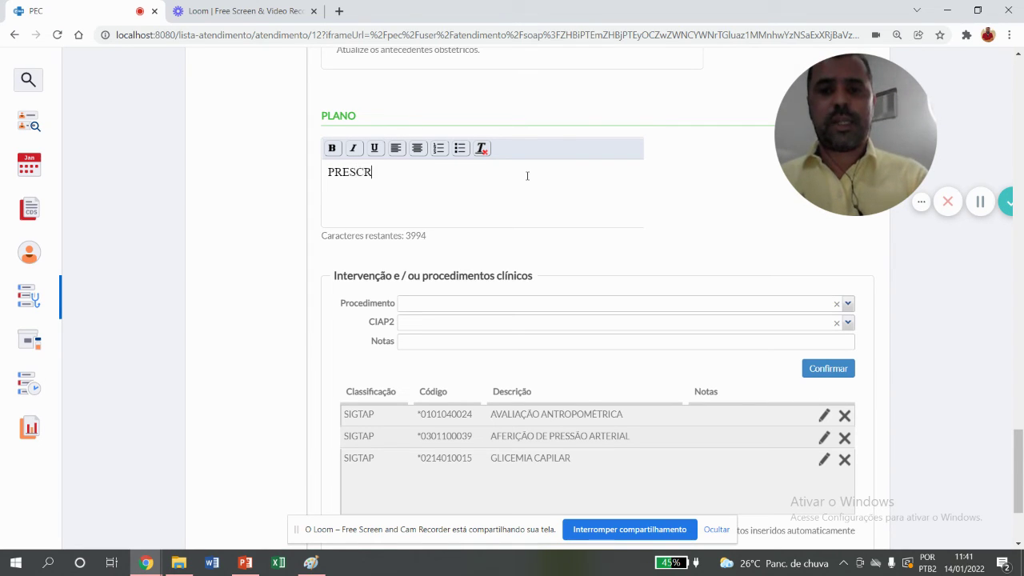
pyautogui.write('IÇÕES MEDICAMEN')
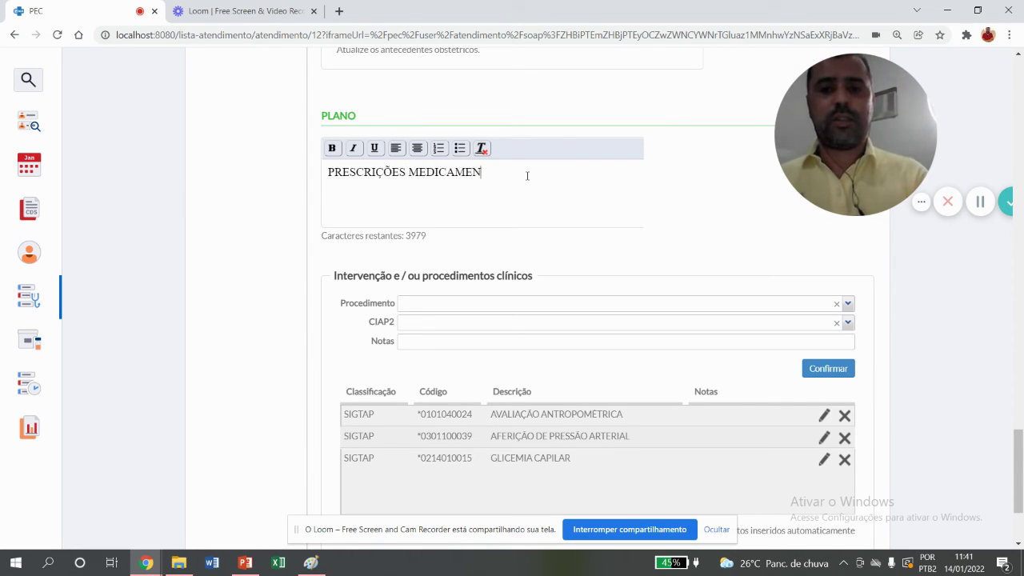
pyautogui.write('TOSAS, ')
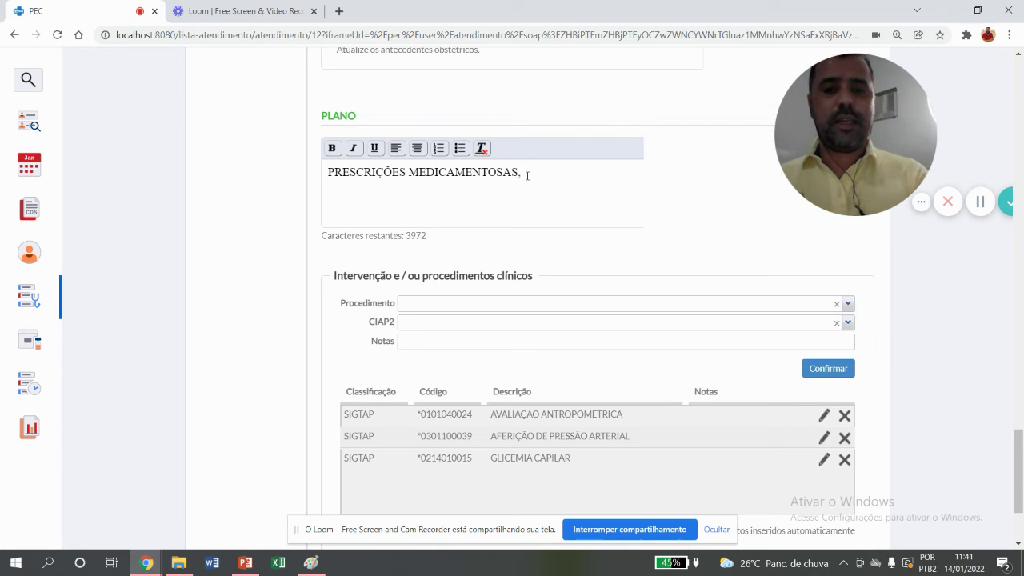
pyautogui.write('ORIENTAÇÕES')
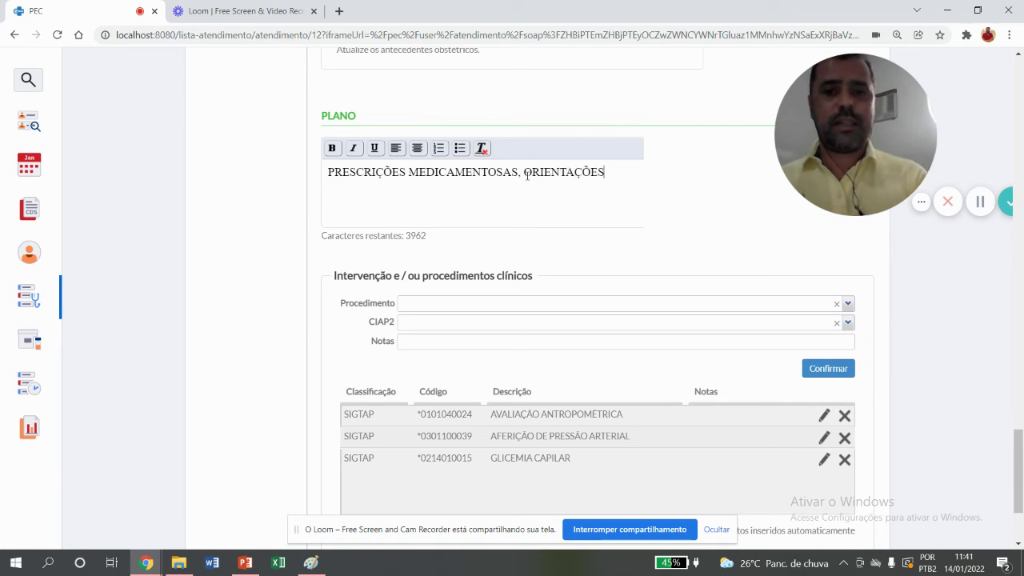
pyautogui.write(' GERAIS.....')
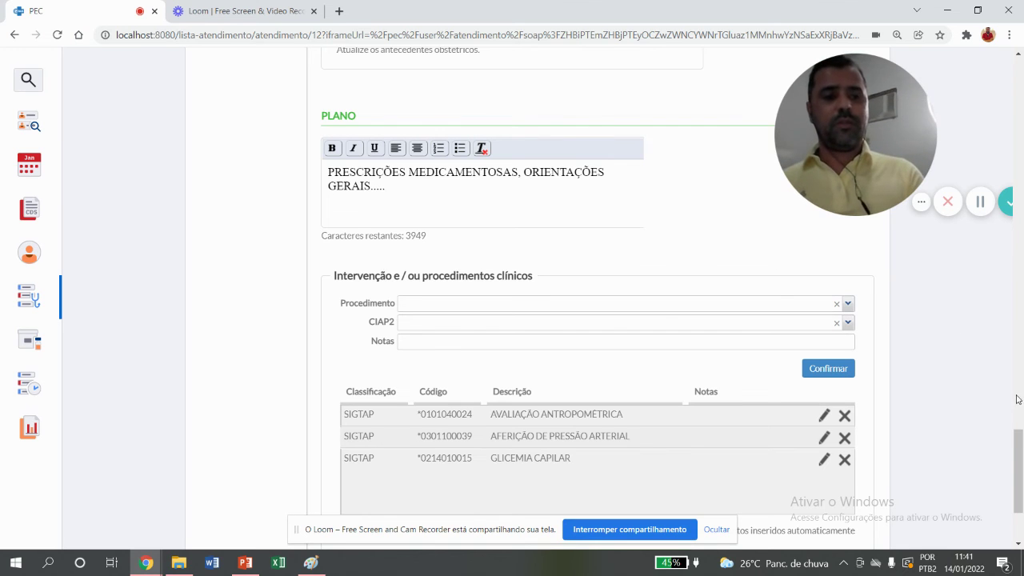
# Start a new common exam request among the exam requests of this consultation.
pyautogui.moveTo(1018, 437); pyautogui.dragTo(1010, 483)
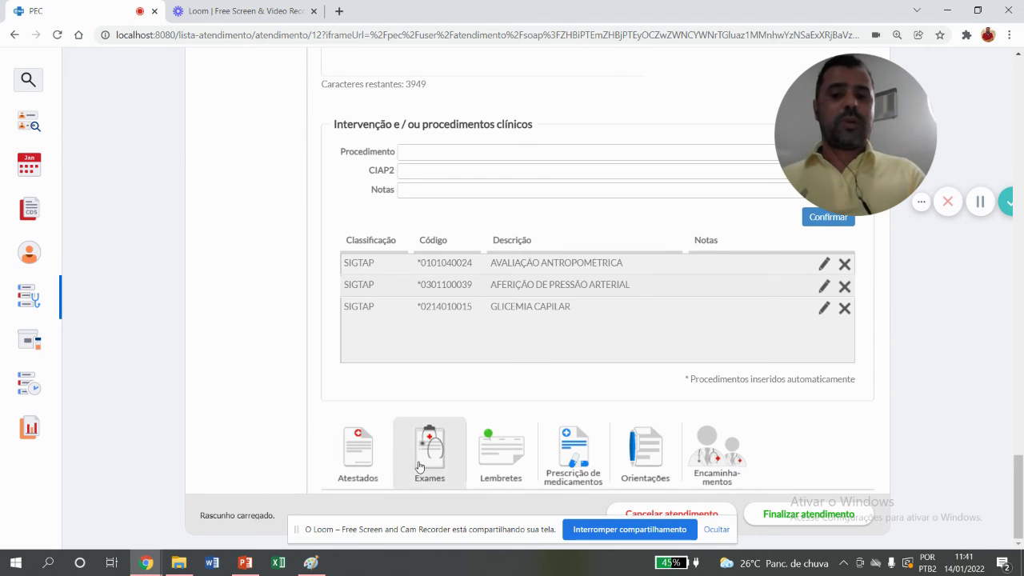
pyautogui.click(446, 464)
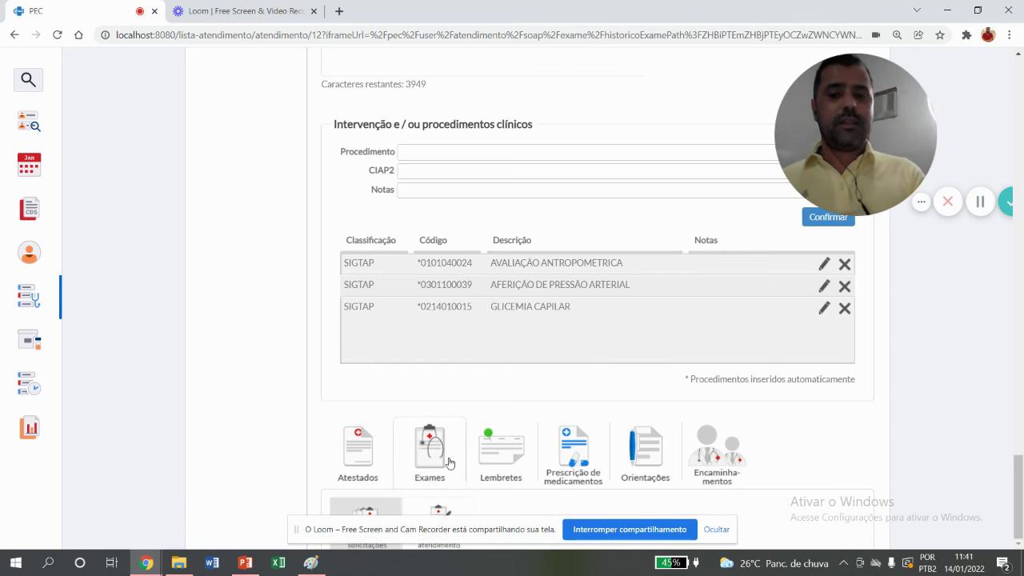
pyautogui.scroll(-2, 690, 412)
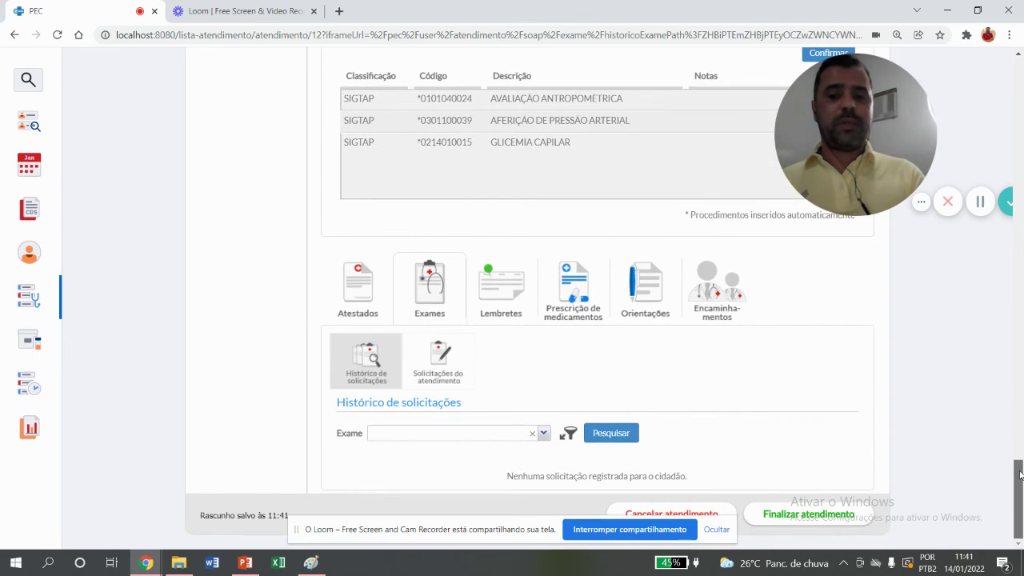
pyautogui.click(464, 379)
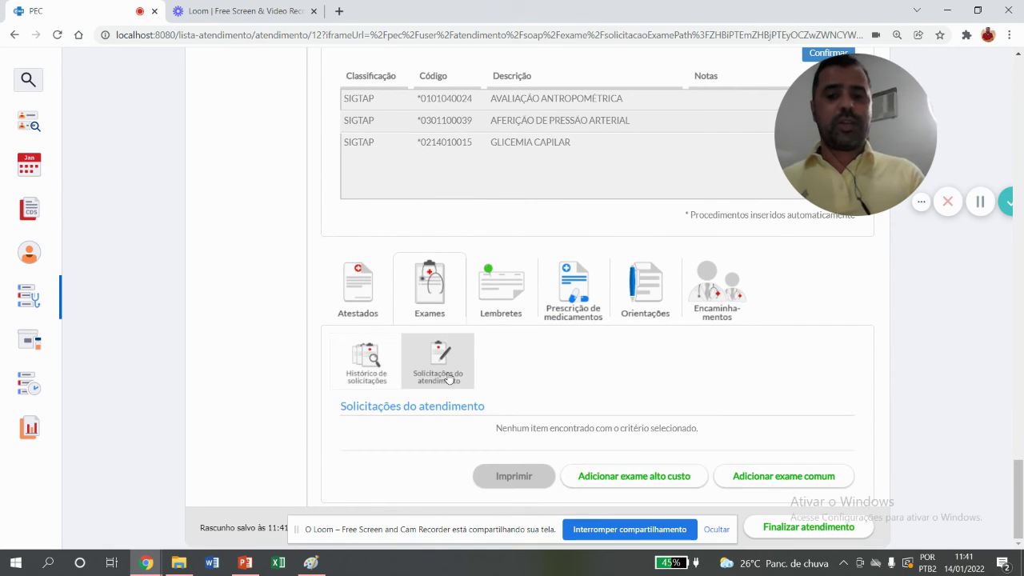
pyautogui.click(808, 480)
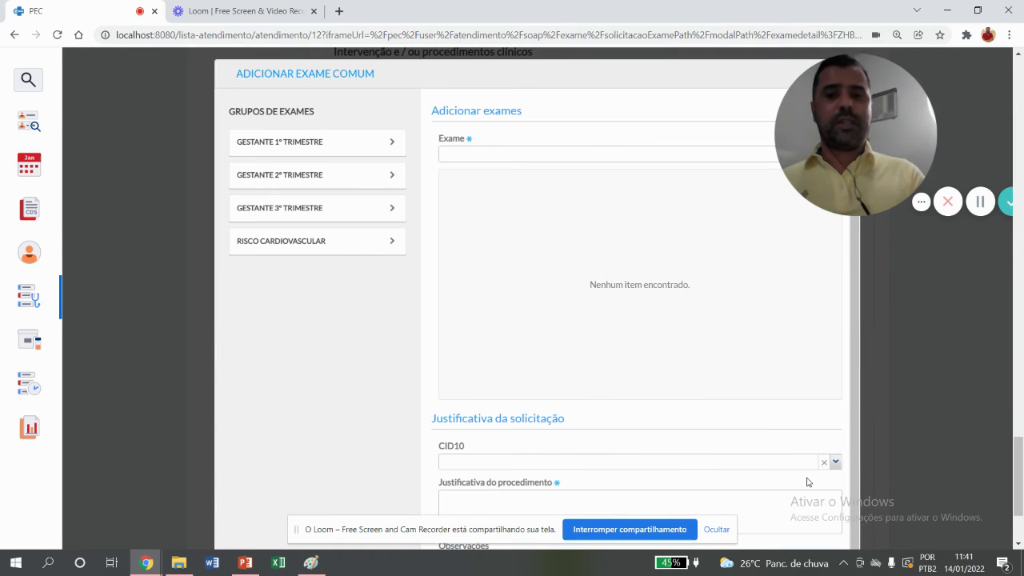
# From the GESTANTE 1º TRIMESTRE group, select the IGG antitoxoplasma, FATOR RH, GRUPO ABO and non-treponemal SIFILIS exams.
pyautogui.click(364, 154)
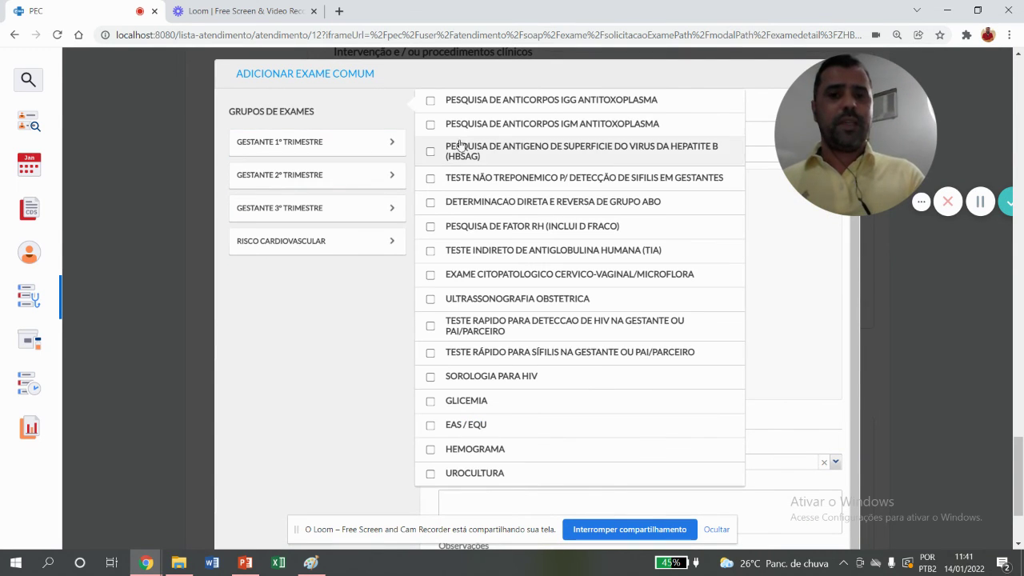
pyautogui.click(430, 101)
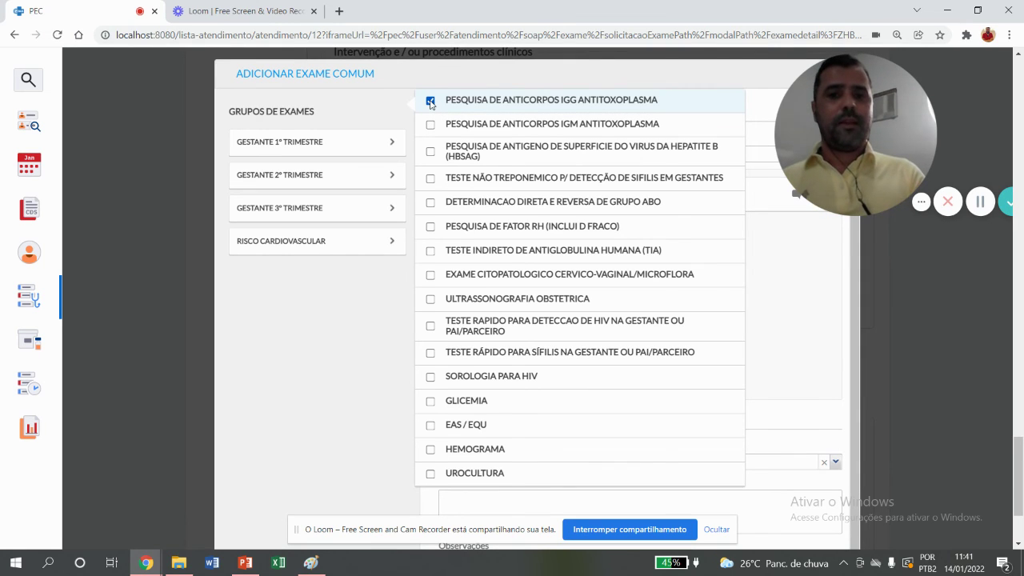
pyautogui.click(431, 226)
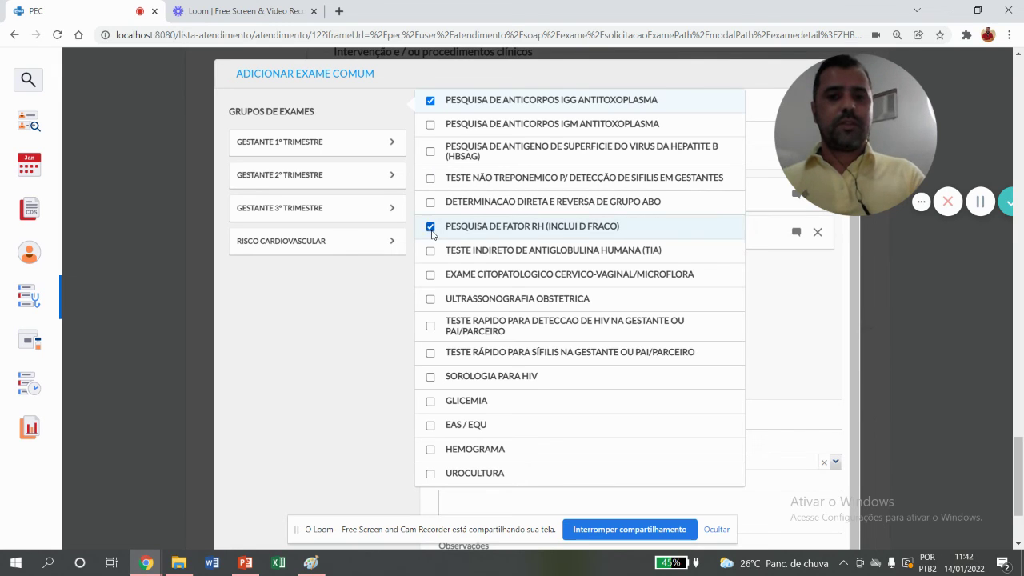
pyautogui.click(430, 202)
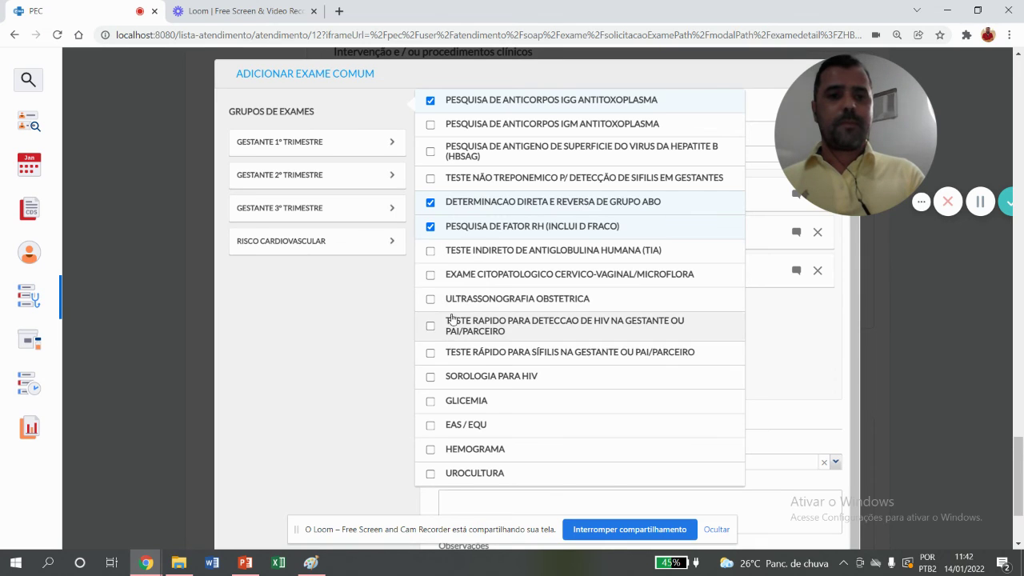
pyautogui.click(432, 178)
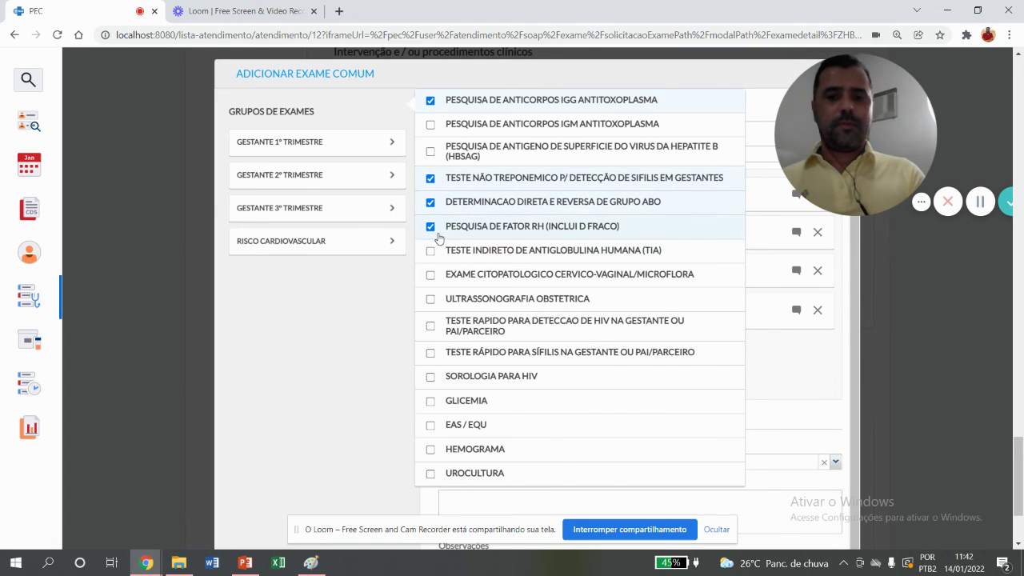
# Add ULTRASSONOGRAFIA OBSTETRICA, GLICEMIA, HEMOGRAMA and UROCULTURA from the same first-trimester group and close the exam list.
pyautogui.click(431, 299)
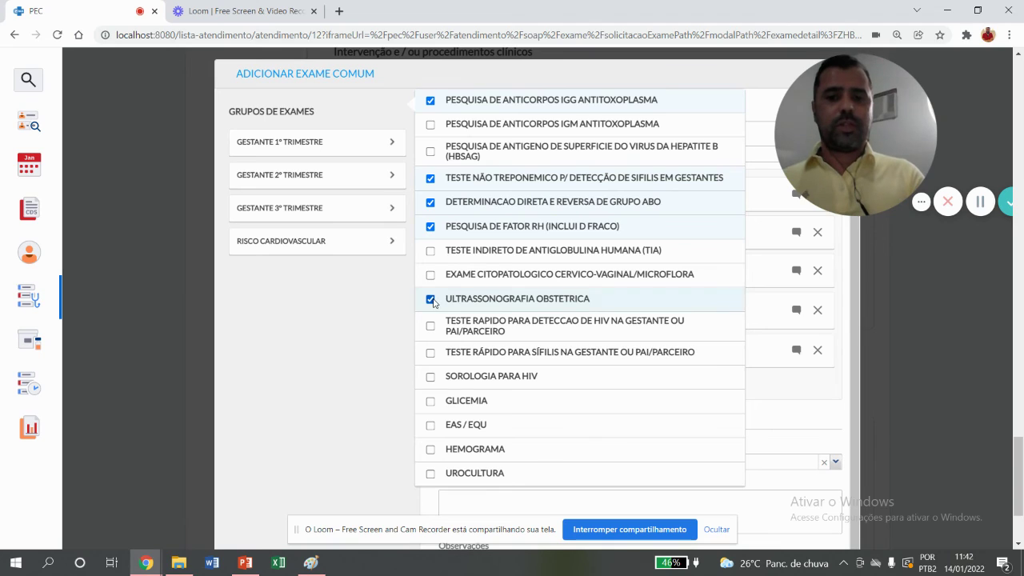
pyautogui.click(430, 402)
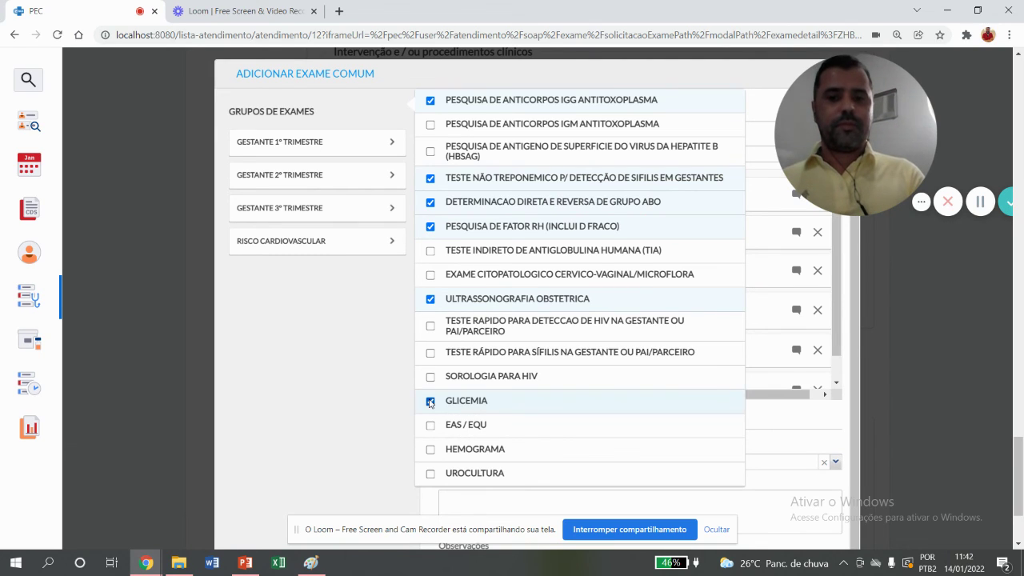
pyautogui.click(431, 449)
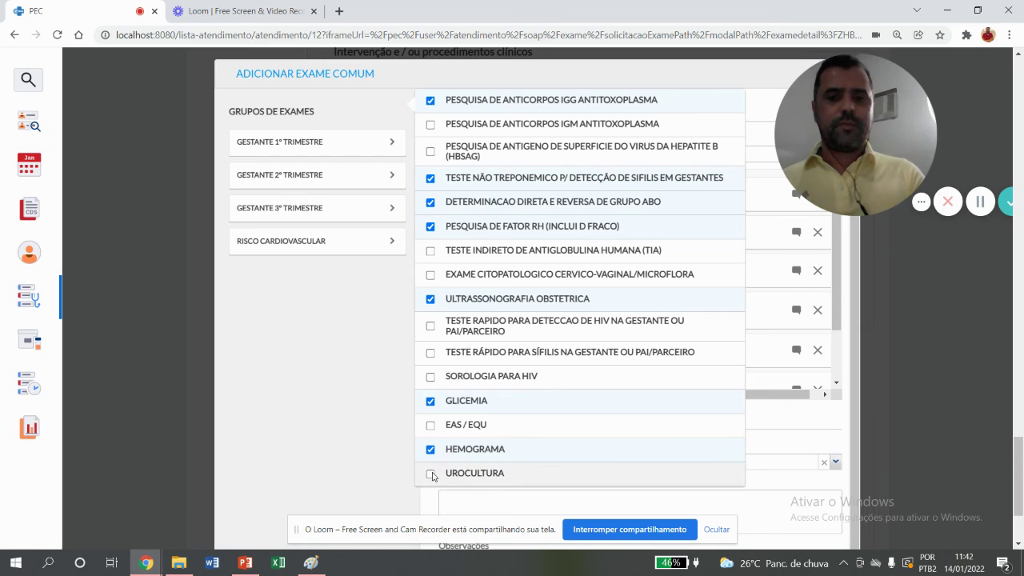
pyautogui.click(430, 474)
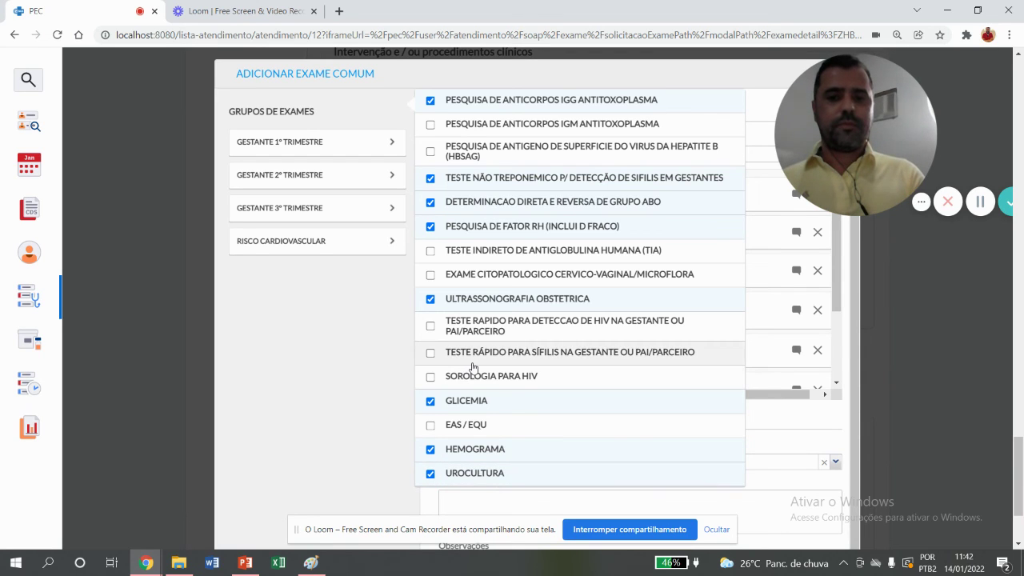
pyautogui.click(864, 451)
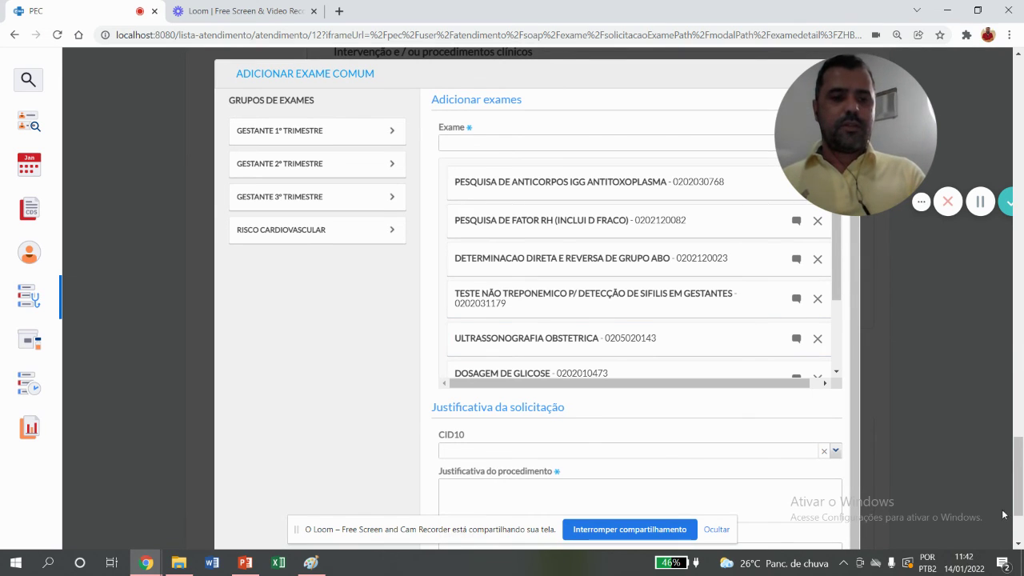
# Try to save the common exam request with Justificativa do procedimento left blank.
pyautogui.scroll(-3, 1005, 515)
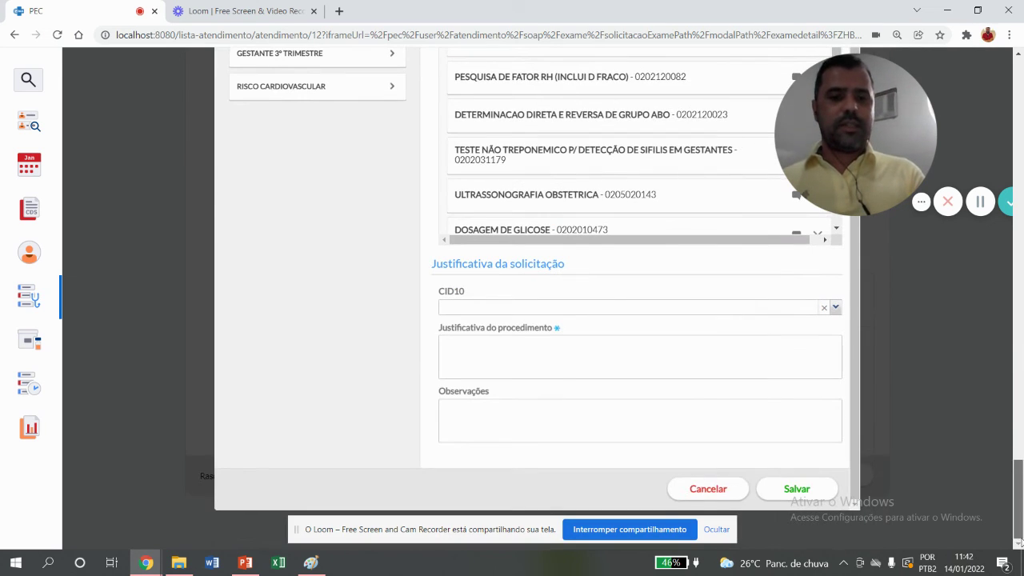
pyautogui.click(800, 489)
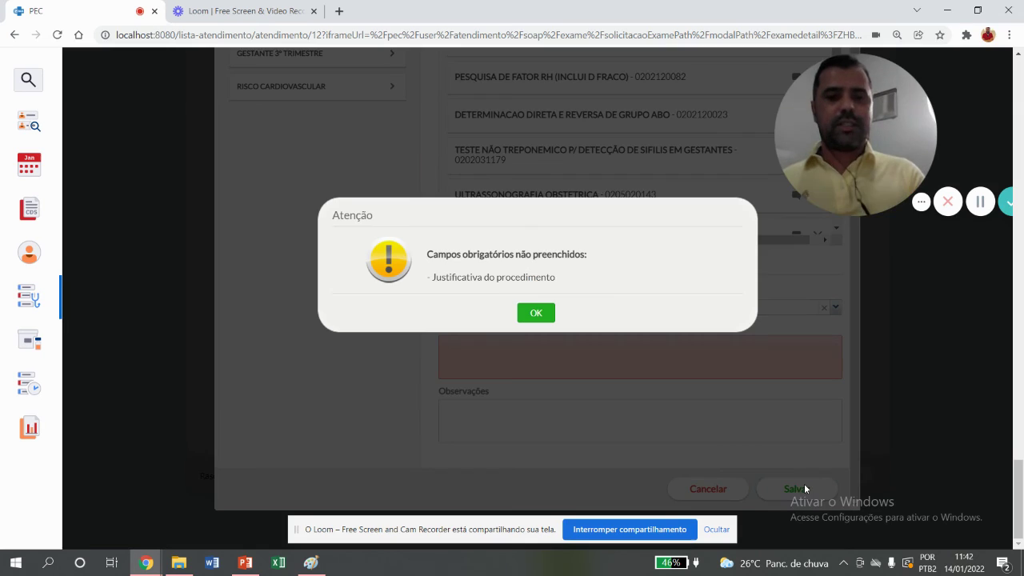
pyautogui.click(536, 313)
pyautogui.scroll(3, 531, 343)
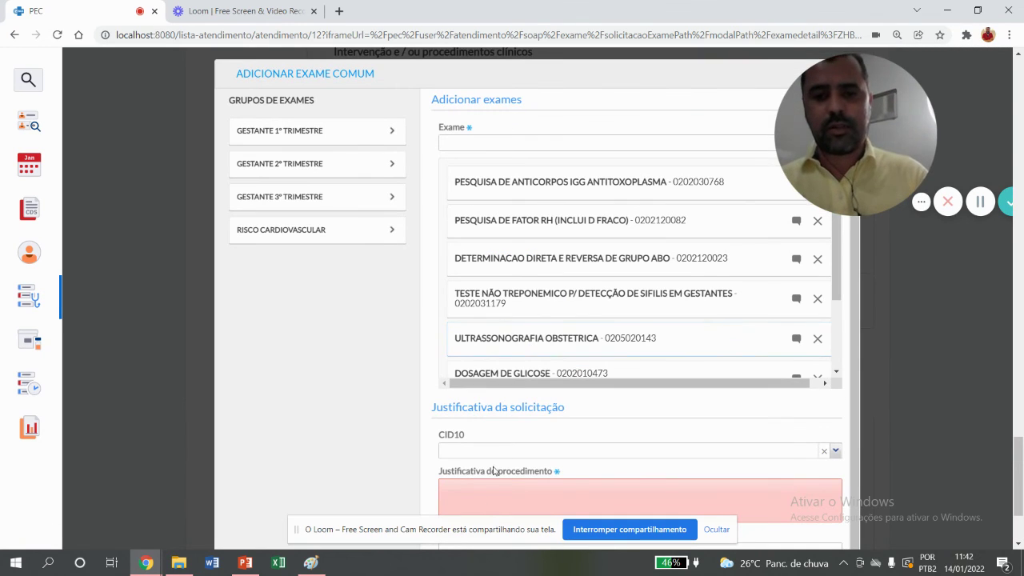
# Enter GESTANTE NO PRIMEIRO TRIMESTRE as the Justificativa do procedimento and save the common exam request.
pyautogui.write('TE')
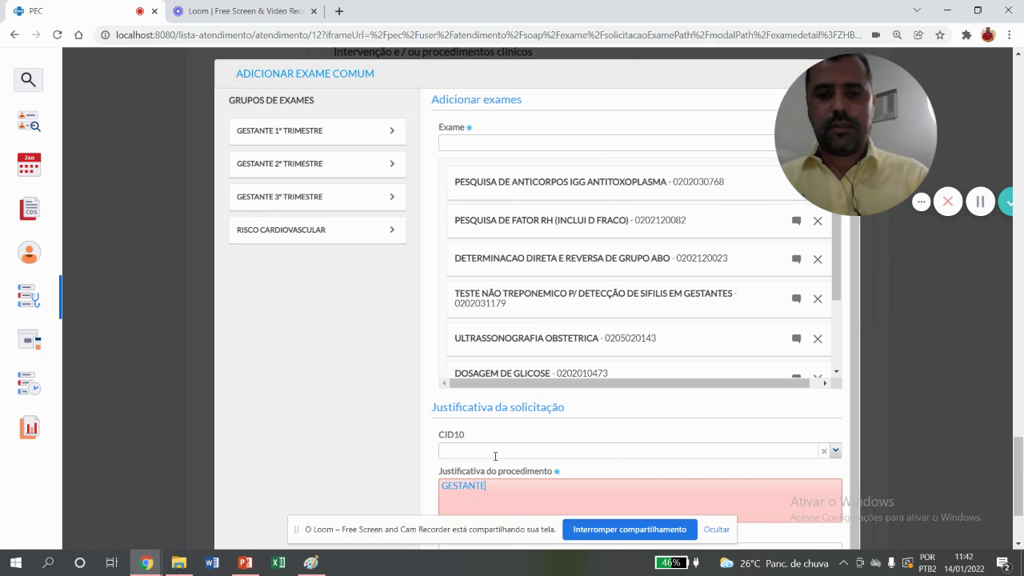
pyautogui.write(' NO PRIMEIRO TRIS')
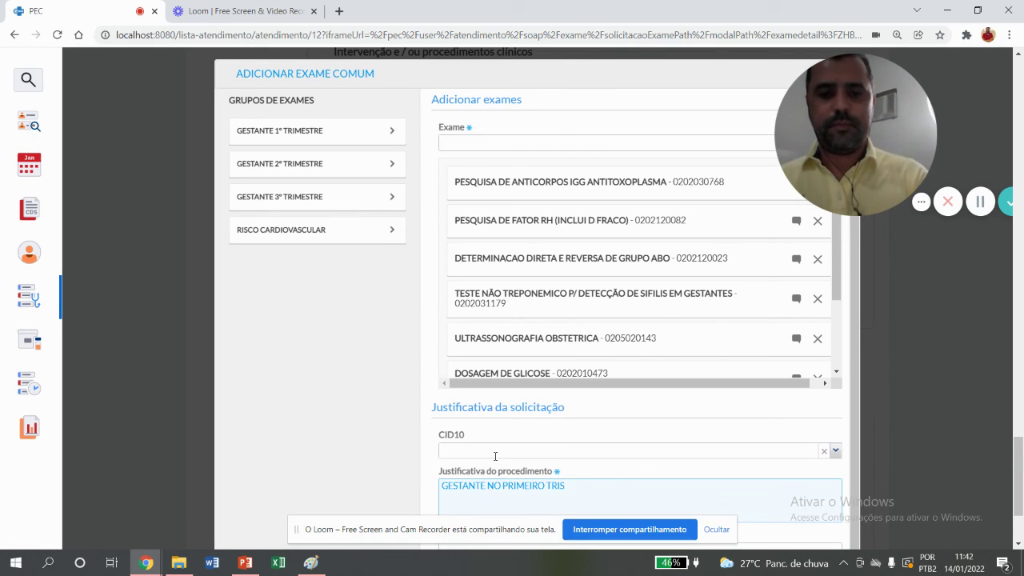
pyautogui.press('BackSpace')
pyautogui.write('MESTRE')
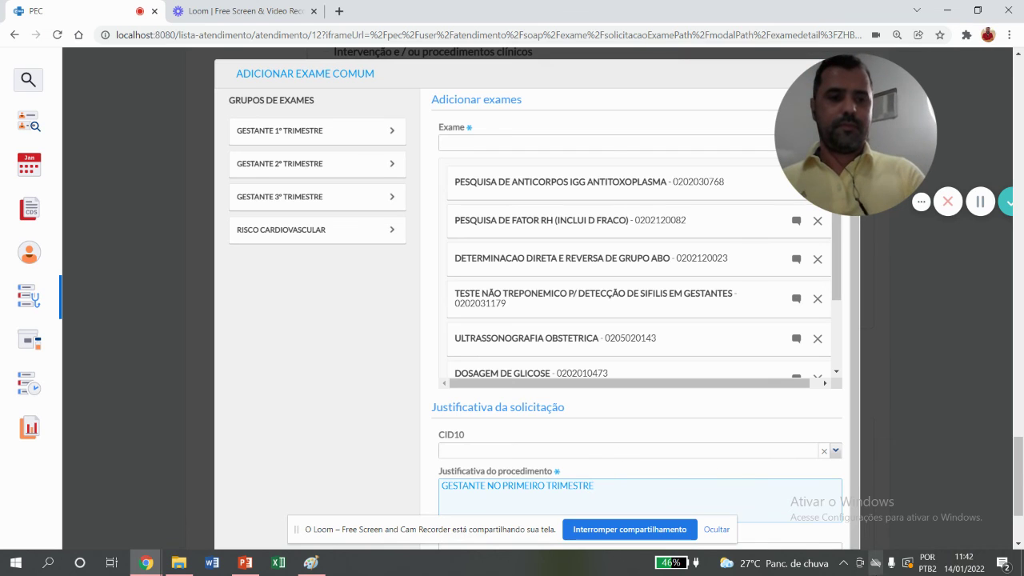
pyautogui.scroll(-2, 744, 472)
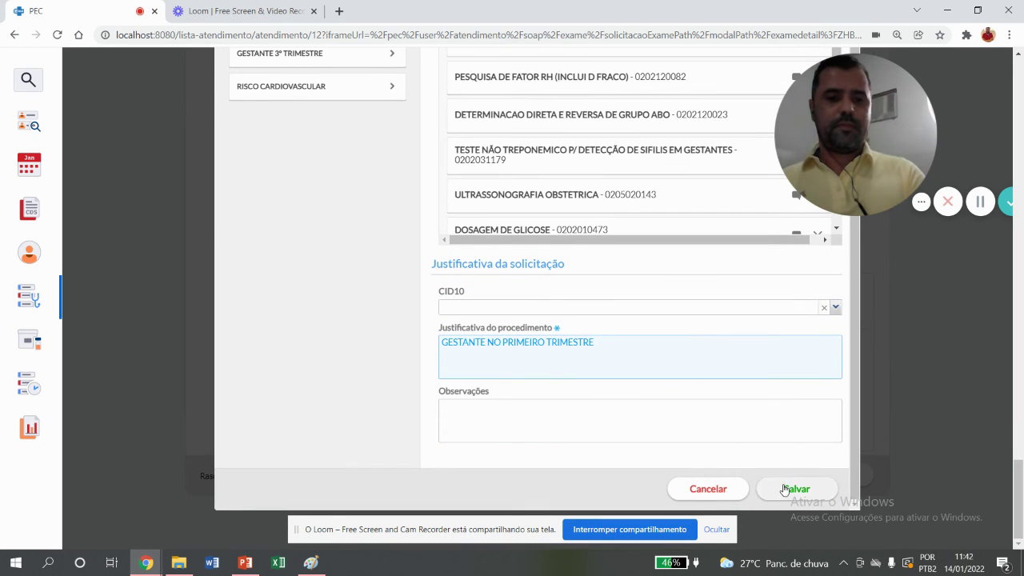
pyautogui.click(792, 487)
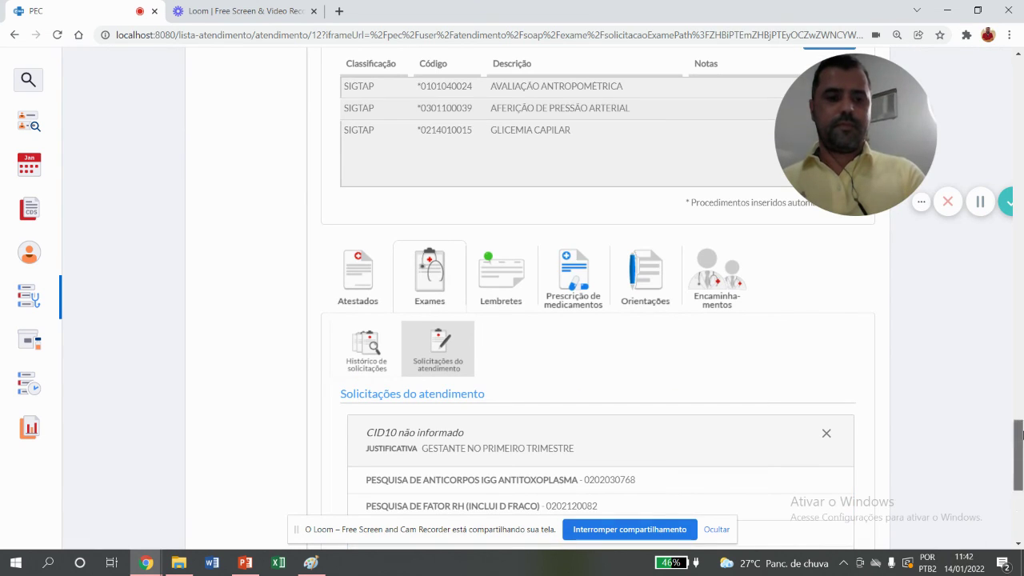
# Generate the printable Solicitação de Exame, review its requested procedures and justification, and close the document.
pyautogui.moveTo(1022, 412); pyautogui.dragTo(1021, 498)
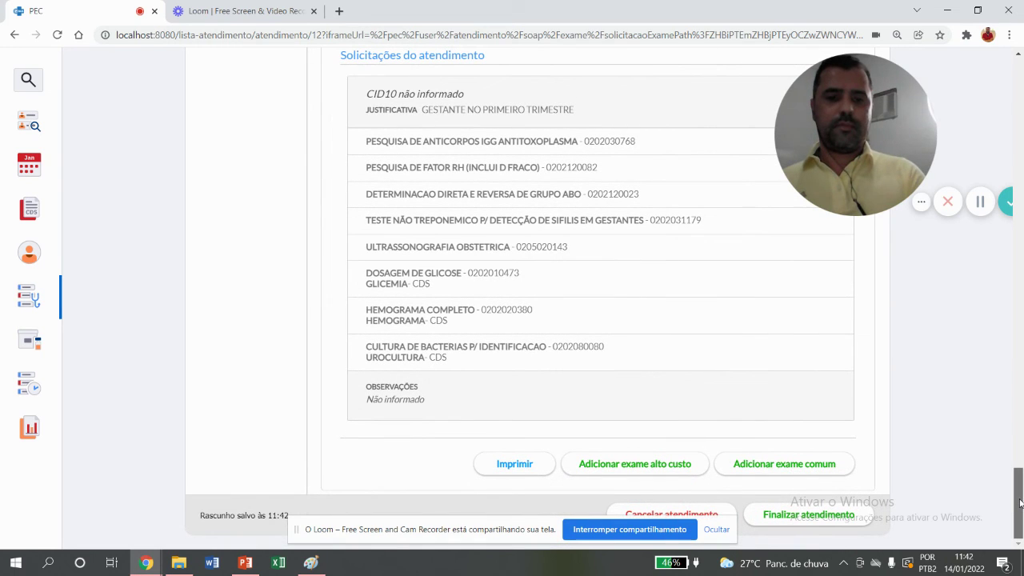
pyautogui.click(515, 464)
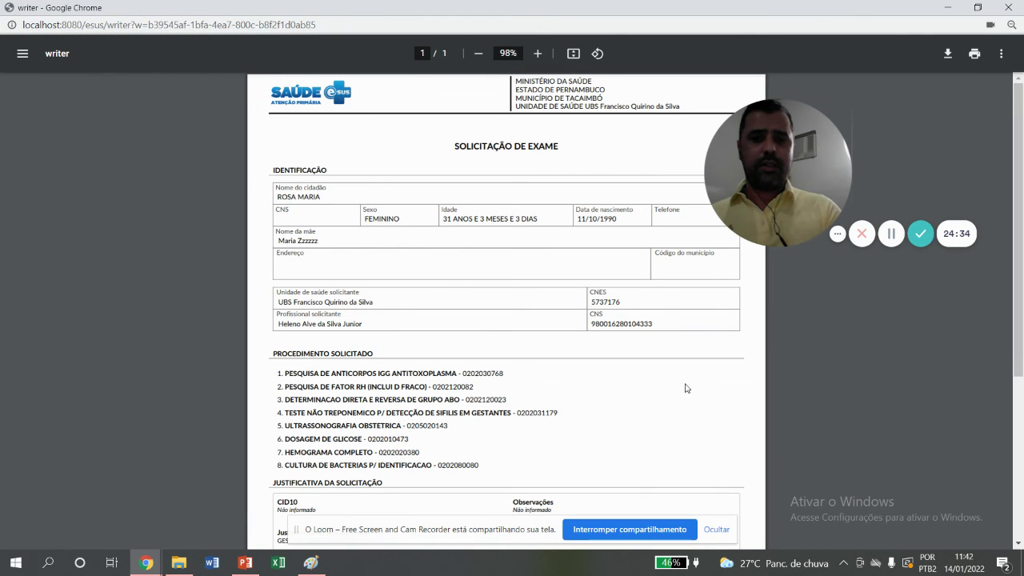
pyautogui.moveTo(1019, 328); pyautogui.dragTo(1019, 414)
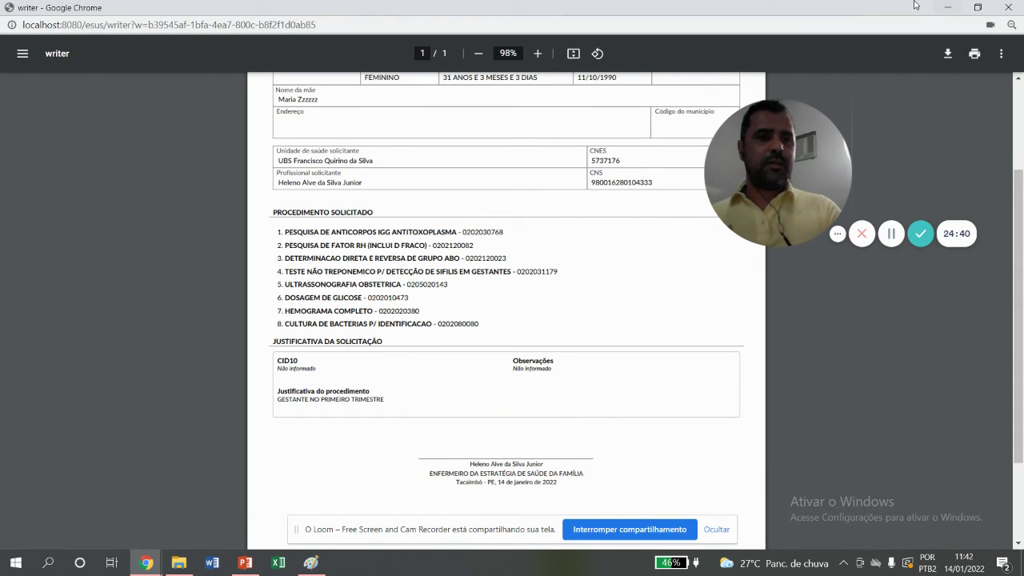
pyautogui.click(1002, 8)
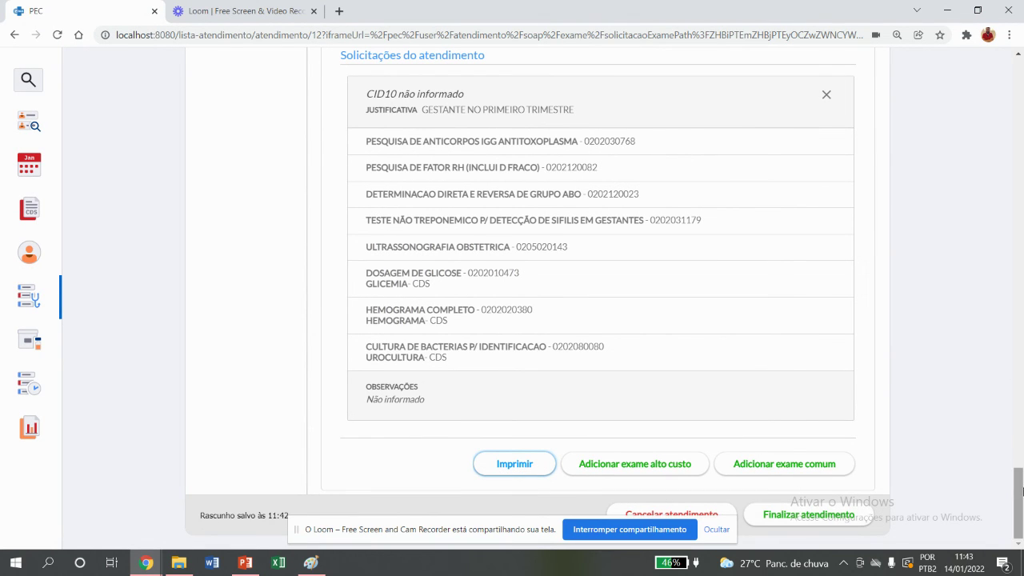
# Proceed from the exam requests to the Finalização do atendimento of this consultation.
pyautogui.scroll(3, 835, 364)
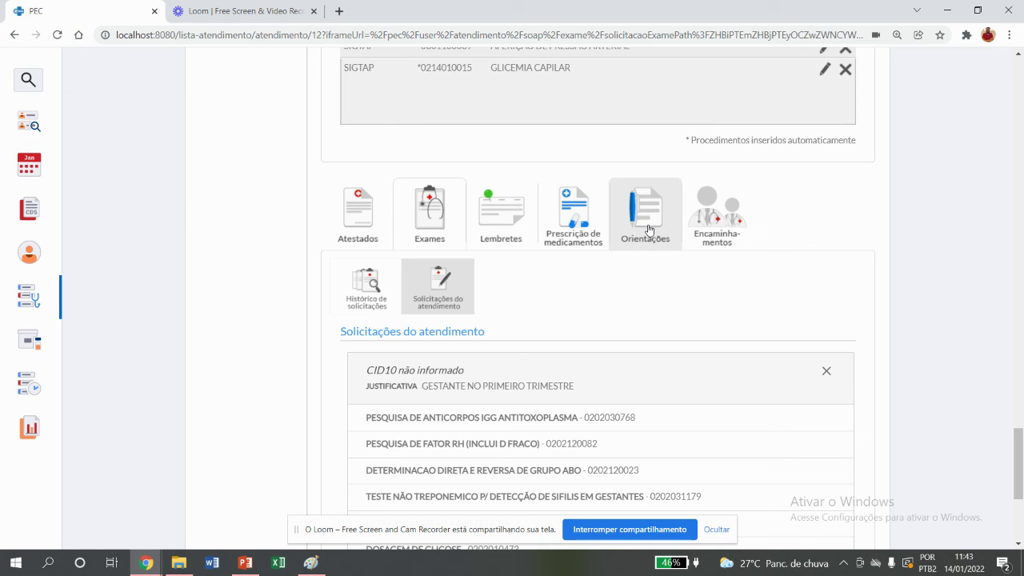
pyautogui.moveTo(1020, 456); pyautogui.dragTo(1018, 566)
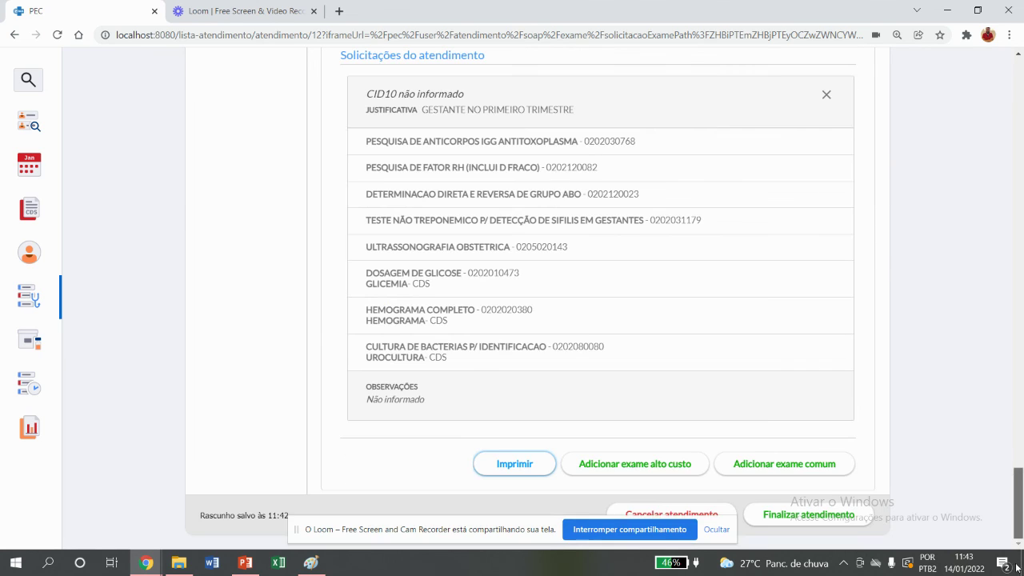
pyautogui.click(814, 519)
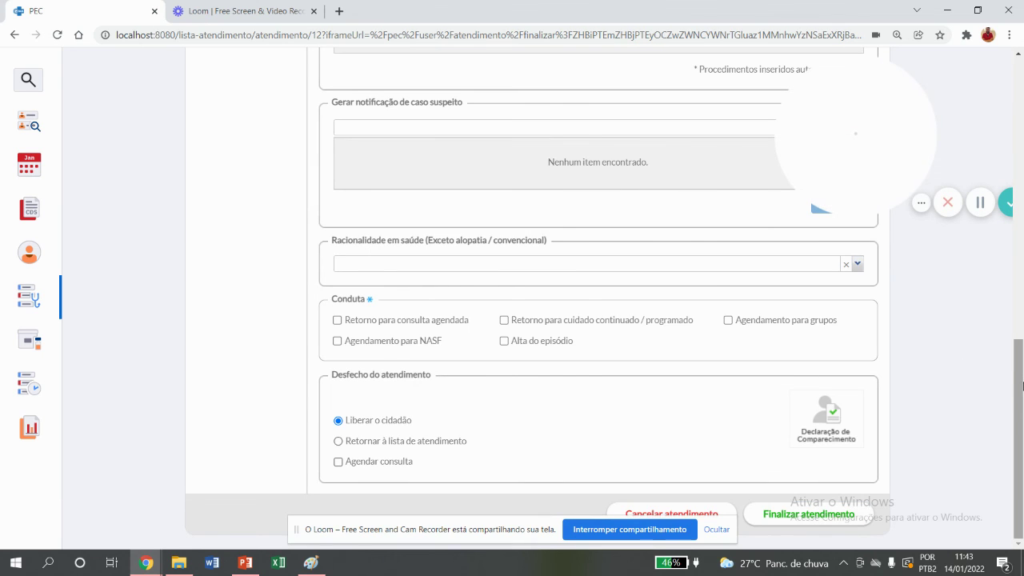
# Review the administrative and clinical procedures of the consultation and mark Retorno para cuidado continuado / programado as the Conduta.
pyautogui.moveTo(1019, 384); pyautogui.dragTo(1014, 150)
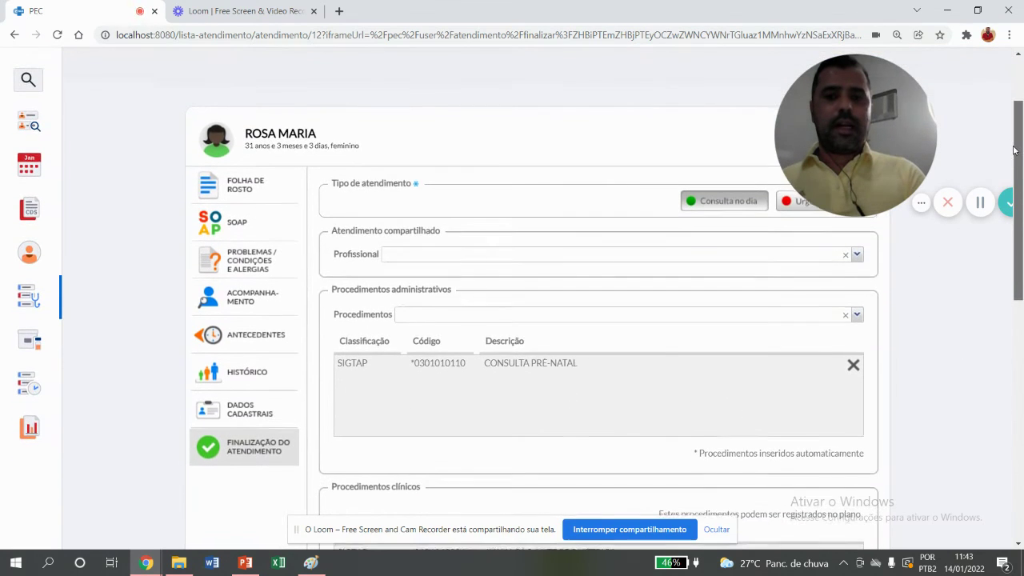
pyautogui.scroll(-2, 430, 272)
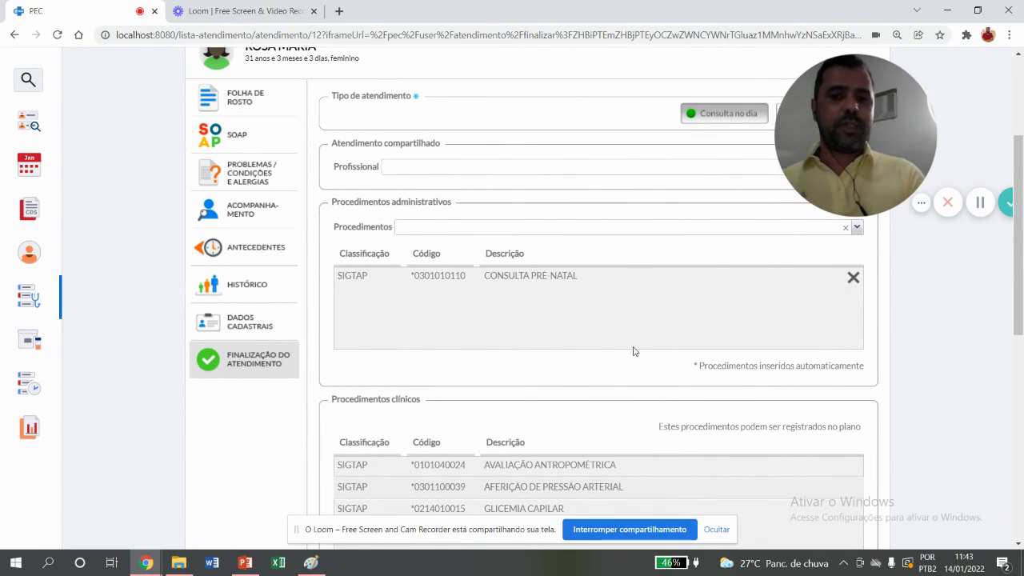
pyautogui.moveTo(1020, 308); pyautogui.dragTo(1008, 378)
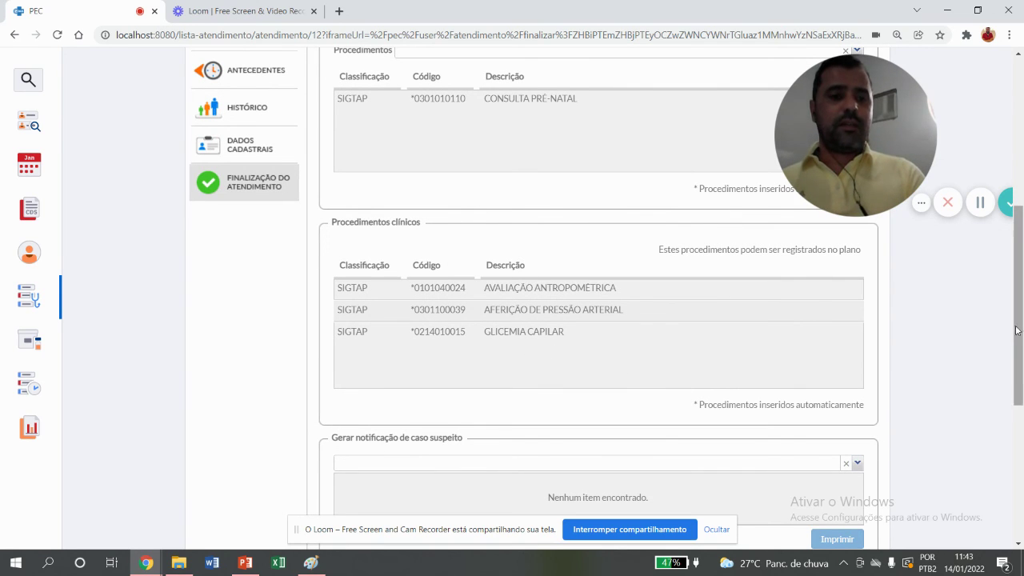
pyautogui.moveTo(1017, 330); pyautogui.dragTo(989, 472)
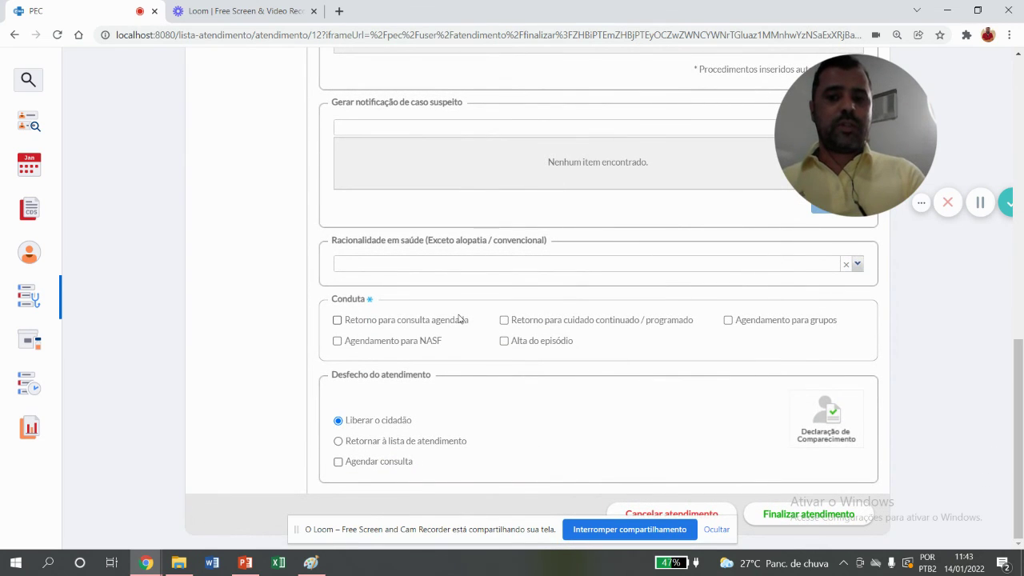
pyautogui.click(528, 325)
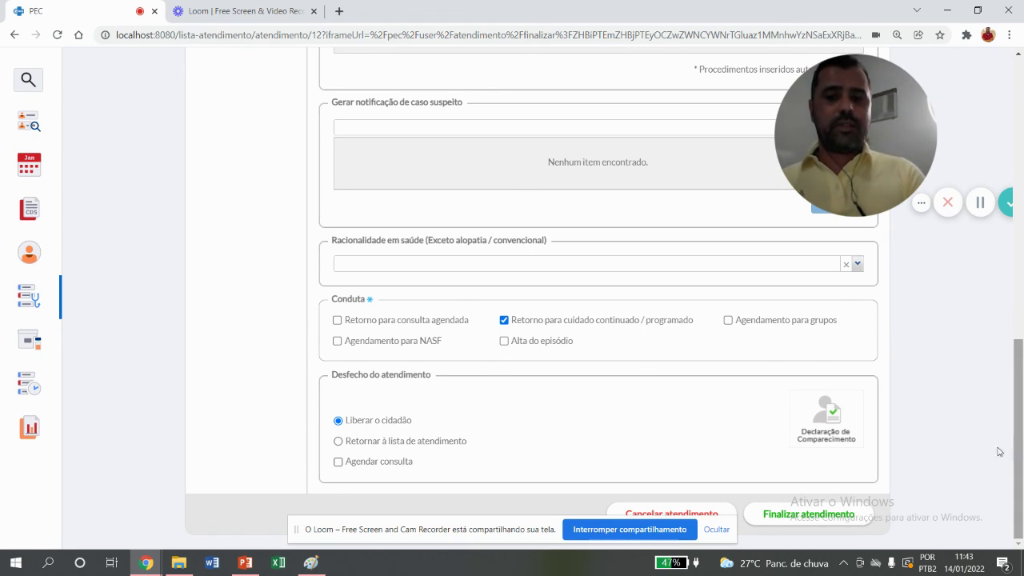
# Try Retornar à lista de atendimento as the Desfecho do atendimento, look over its options, and restore Liberar o cidadão.
pyautogui.click(338, 442)
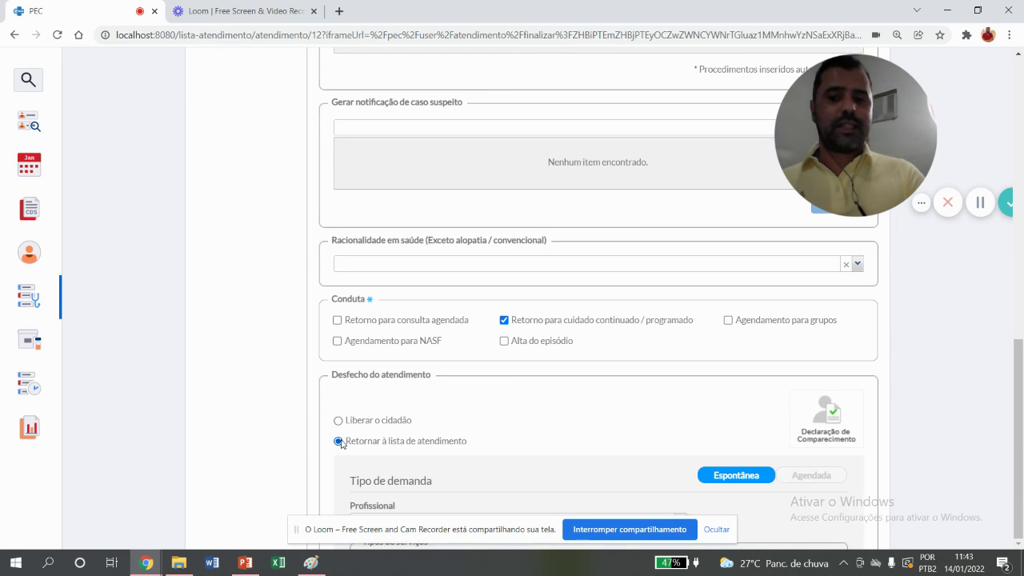
pyautogui.scroll(-3, 1022, 422)
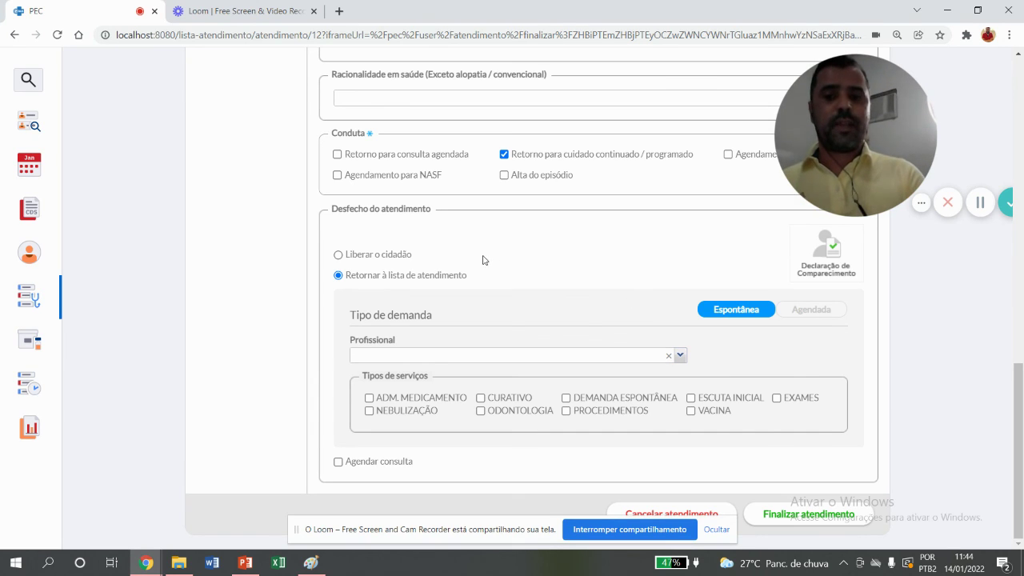
pyautogui.click(372, 258)
pyautogui.scroll(2, 372, 257)
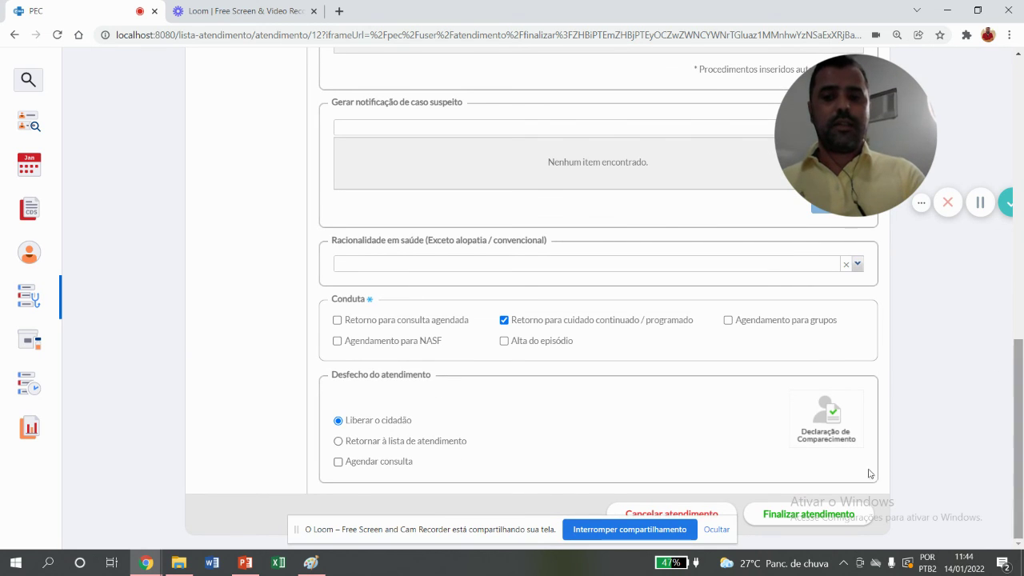
# Try to finalize the consultation with Agendar consulta enabled and no Profissional chosen, and disable the scheduling option again.
pyautogui.click(339, 464)
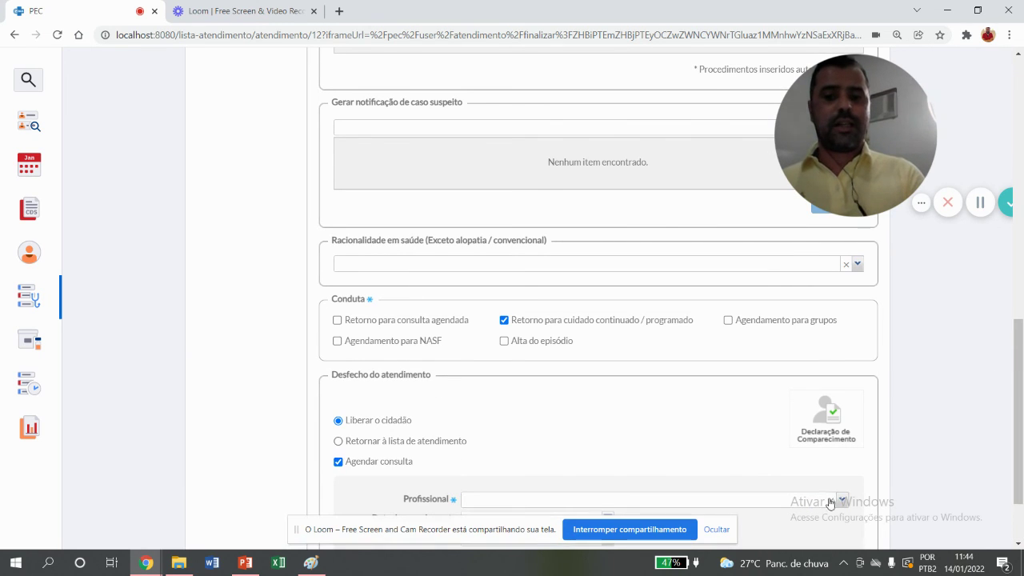
pyautogui.scroll(-1, 1021, 498)
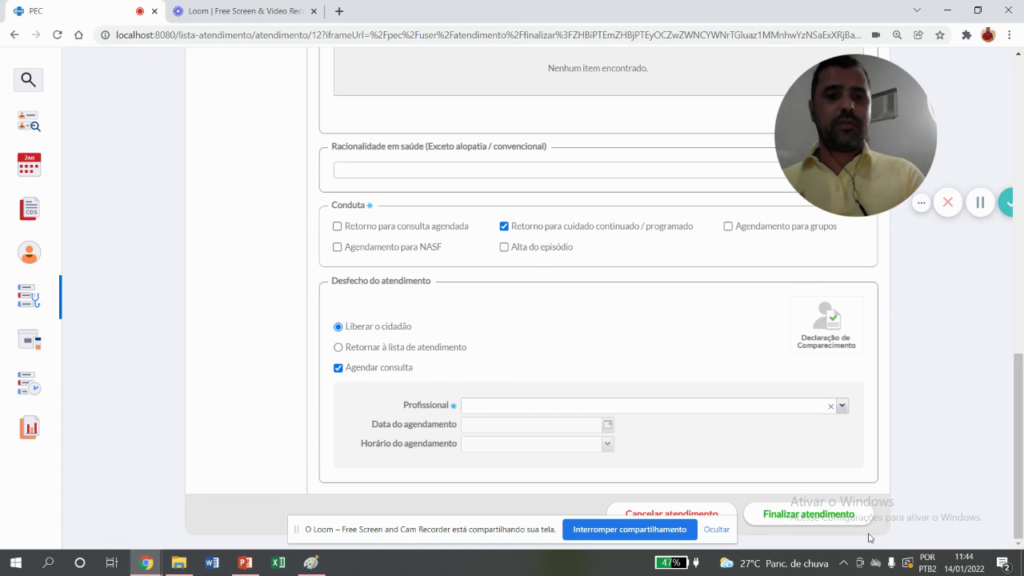
pyautogui.click(822, 515)
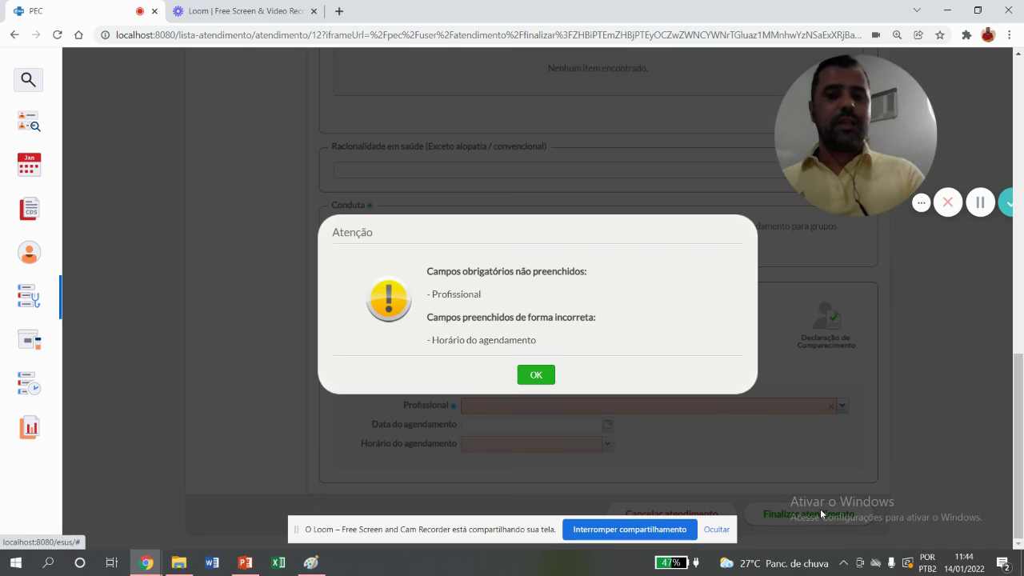
pyautogui.click(536, 374)
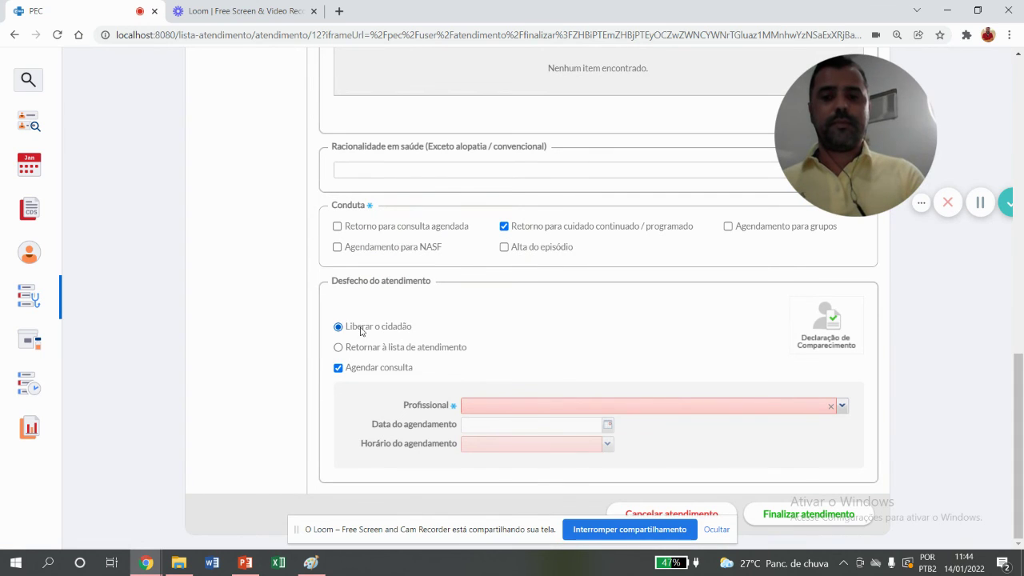
pyautogui.click(338, 368)
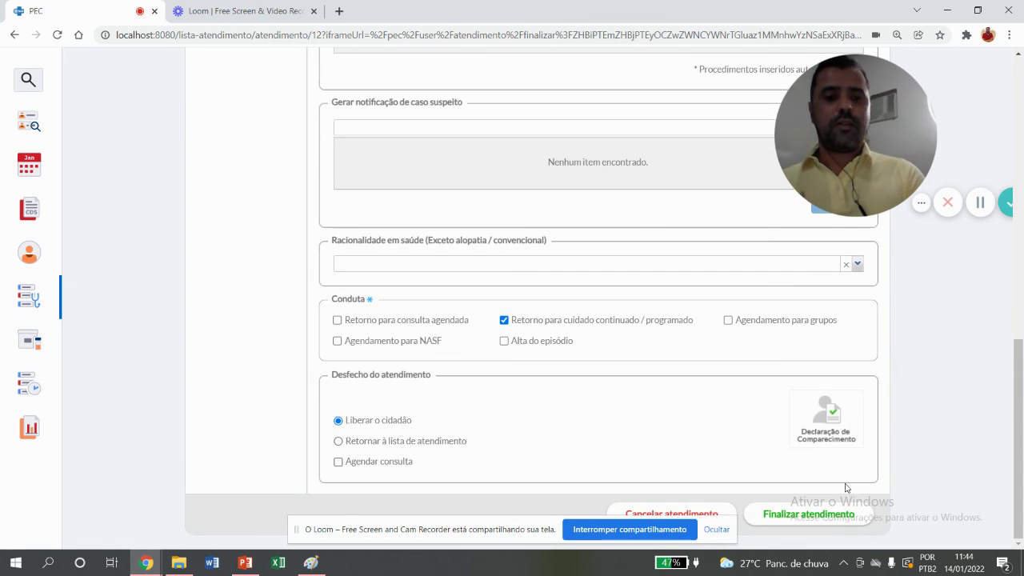
# Finalize the consultation with Liberar o cidadão as the outcome and decline printing it.
pyautogui.click(823, 518)
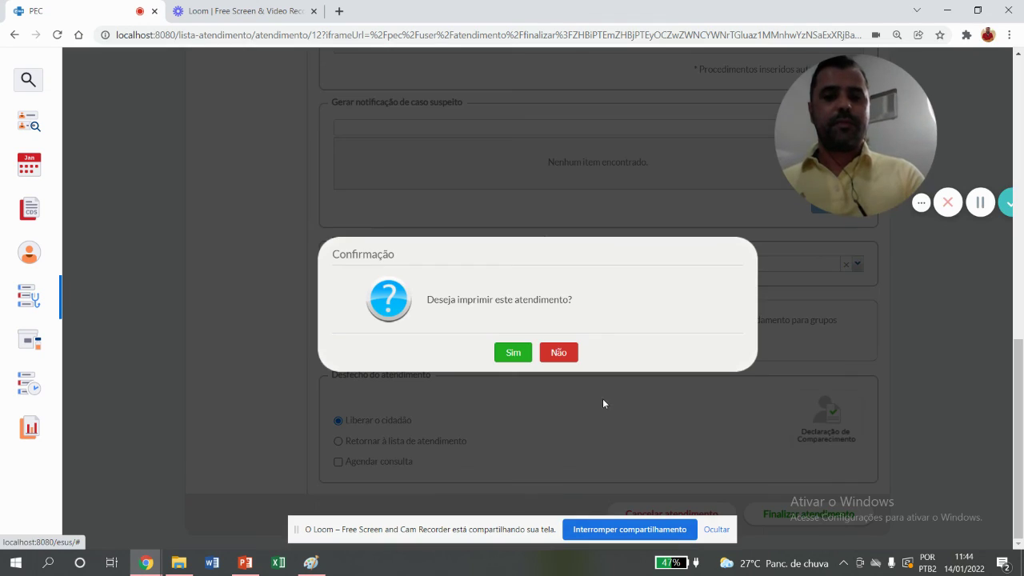
pyautogui.click(558, 353)
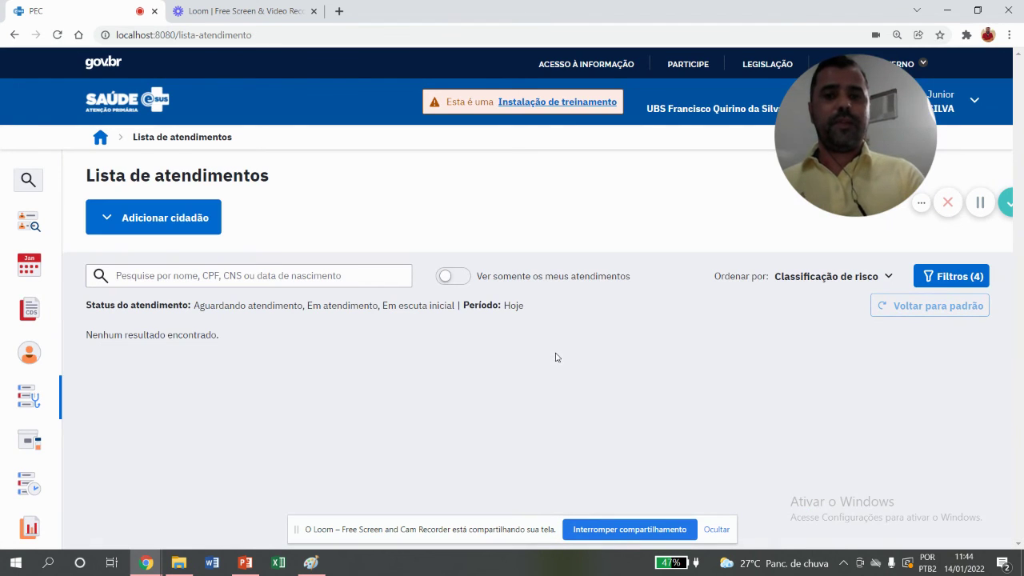